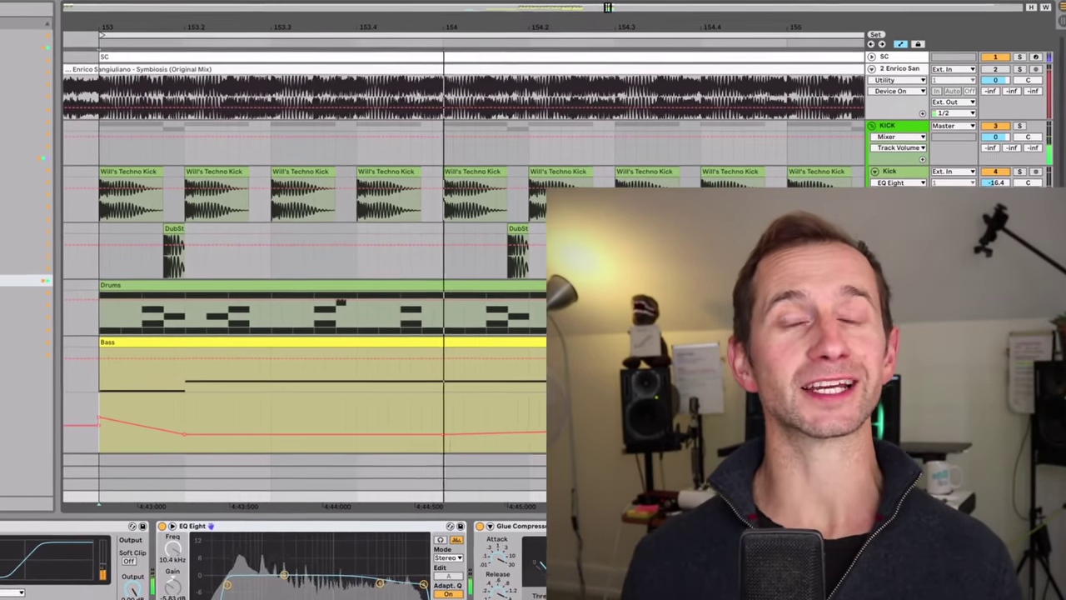
- Zoom the arrangement in on bars 150–158 around bar 154 and play the section
scroll(275, 250, "down", 5)
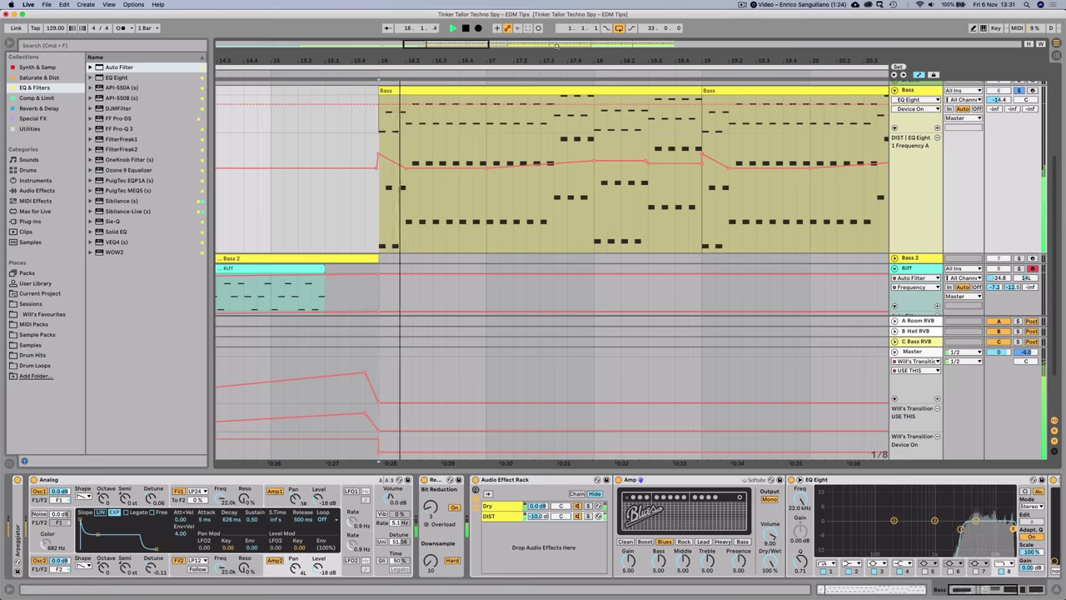
left_click_drag(567, 56, 590, 148)
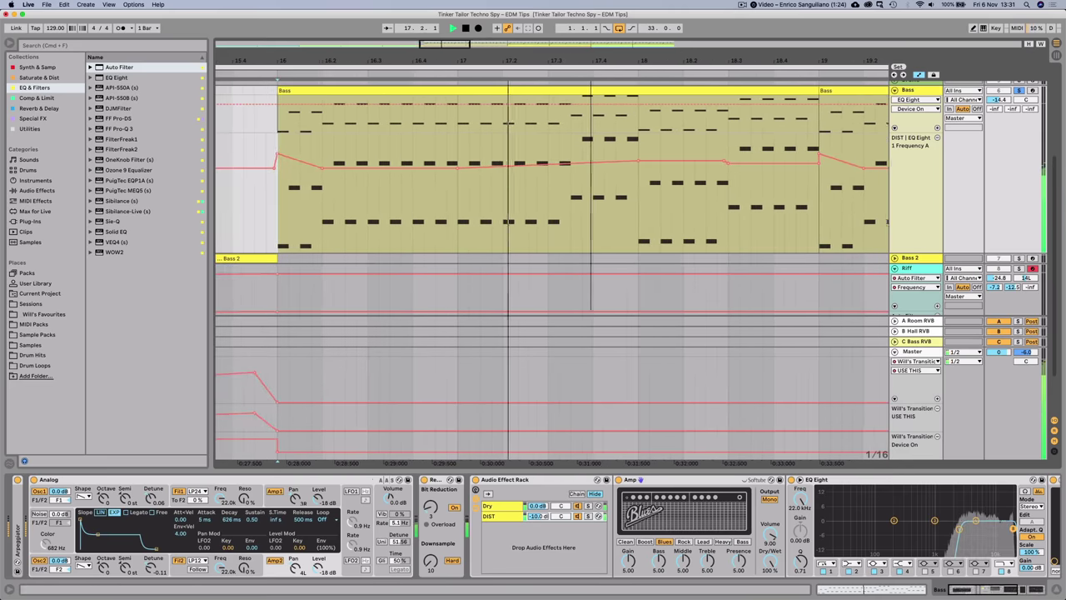
scroll(516, 548, "right", 10)
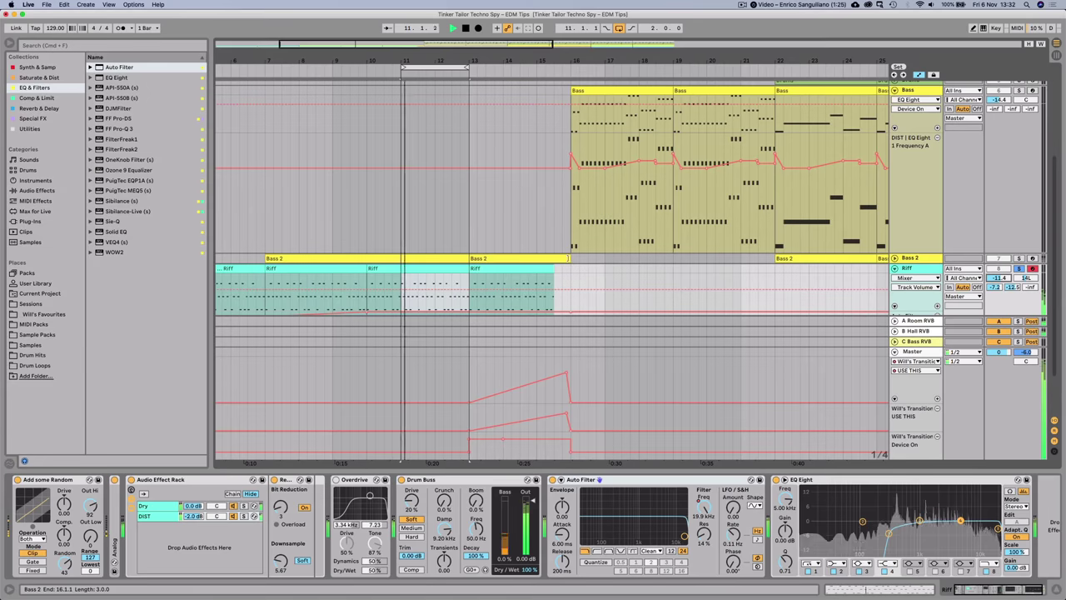
scroll(427, 60, "up", 10)
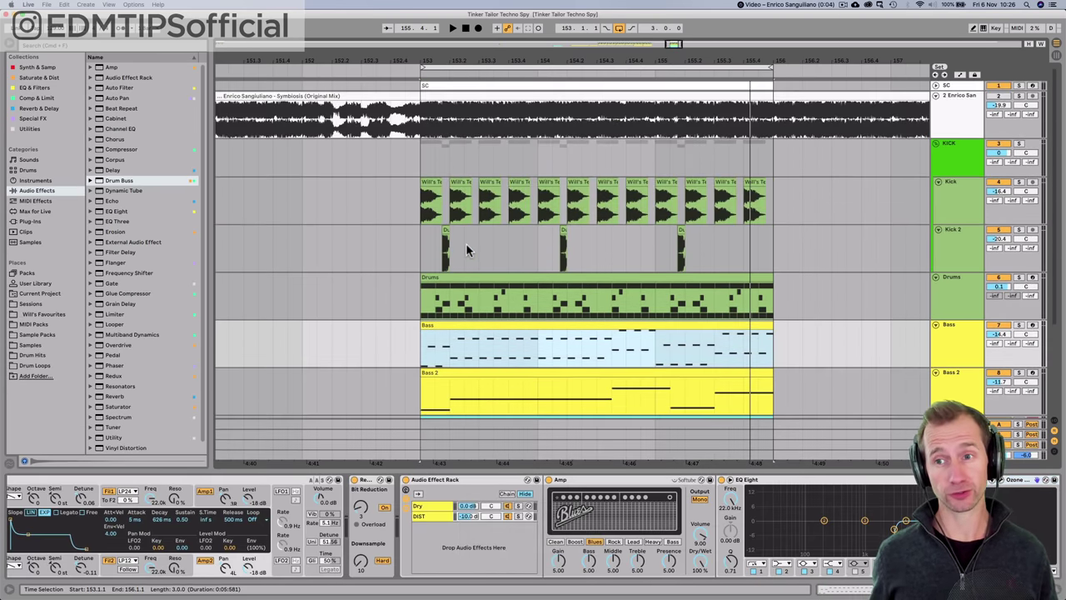
key("space")
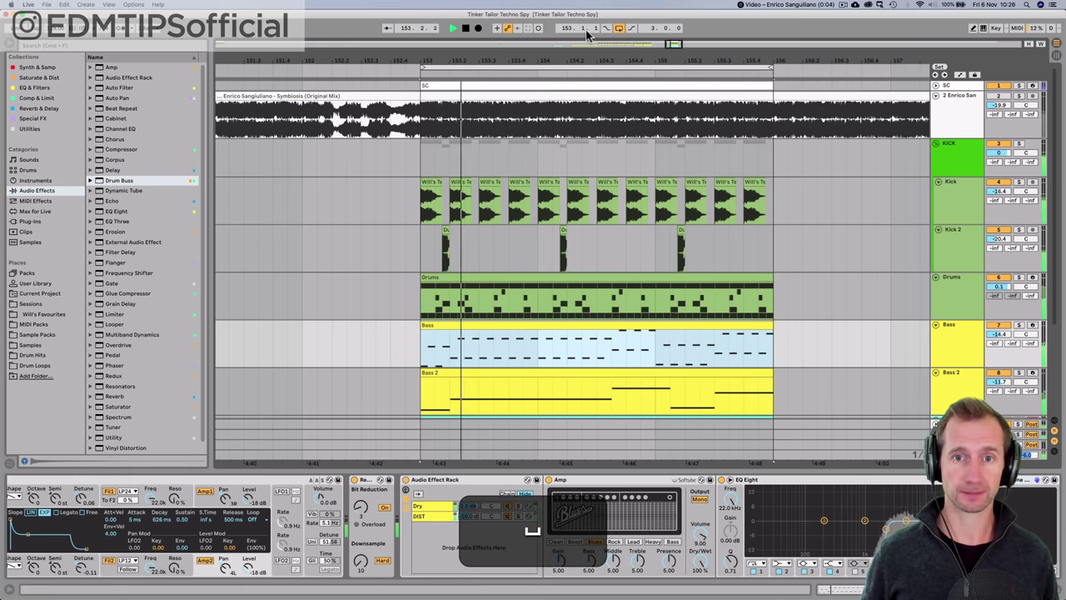
left_click_drag(583, 67, 583, 61)
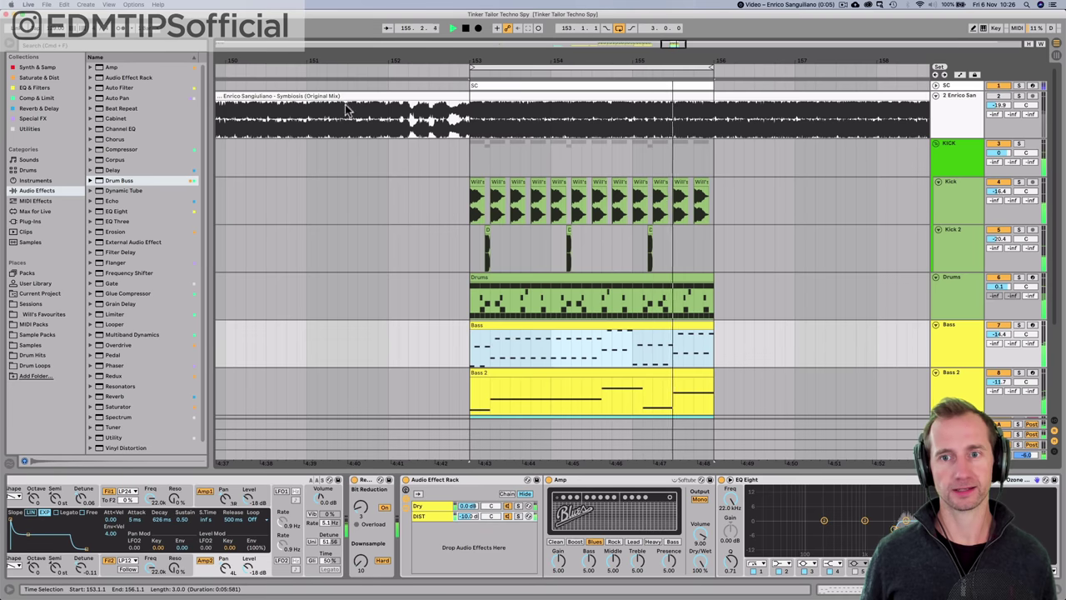
key("space")
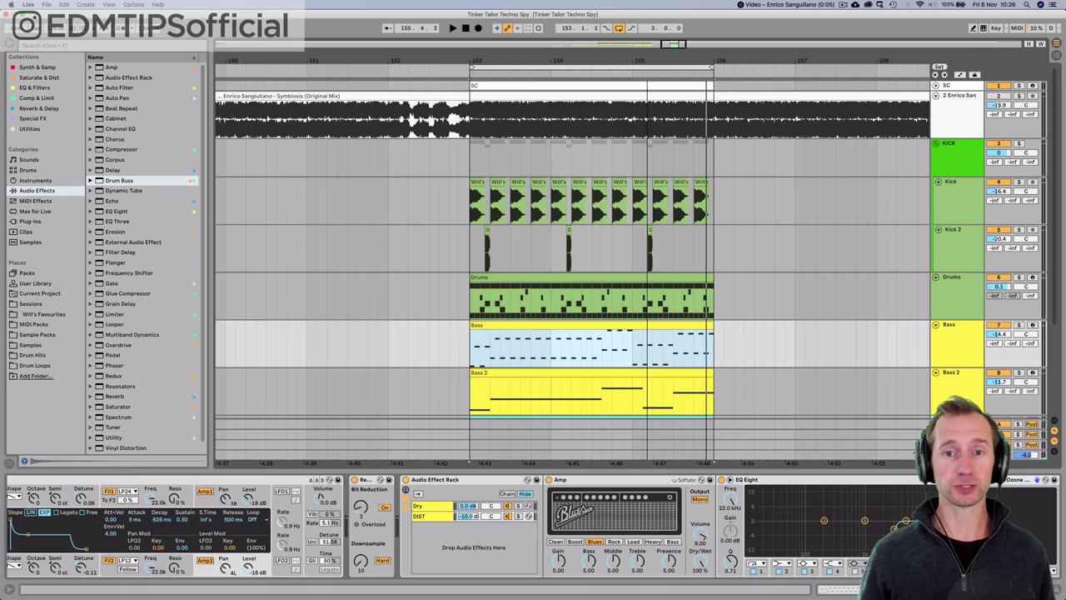
left_click_drag(677, 60, 677, 84)
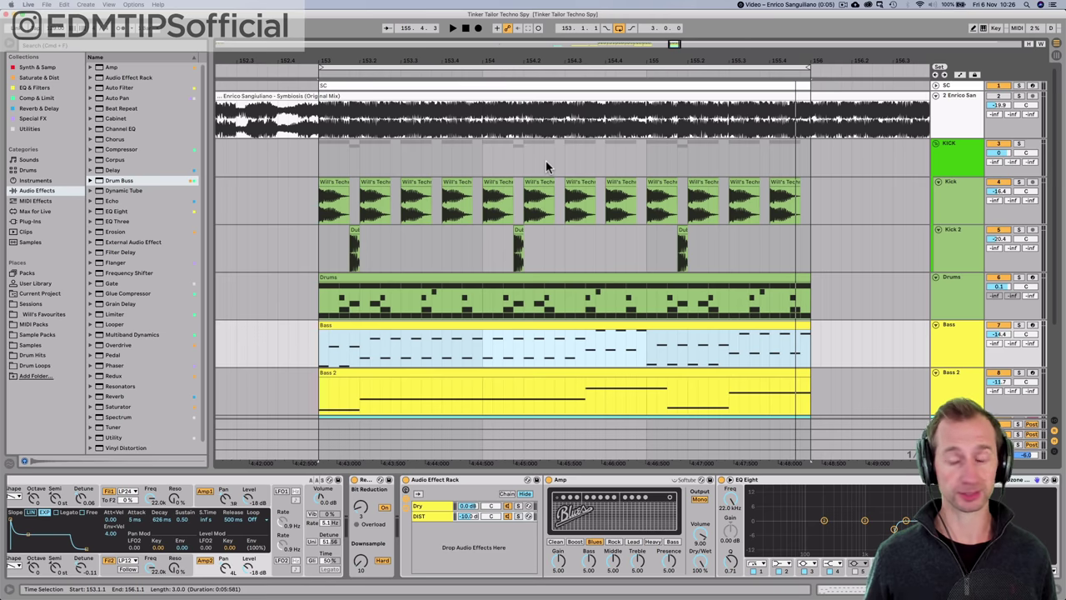
- Solo the KICK group and play the kicks on their own
left_click(921, 166)
scroll(902, 157, "down", 2)
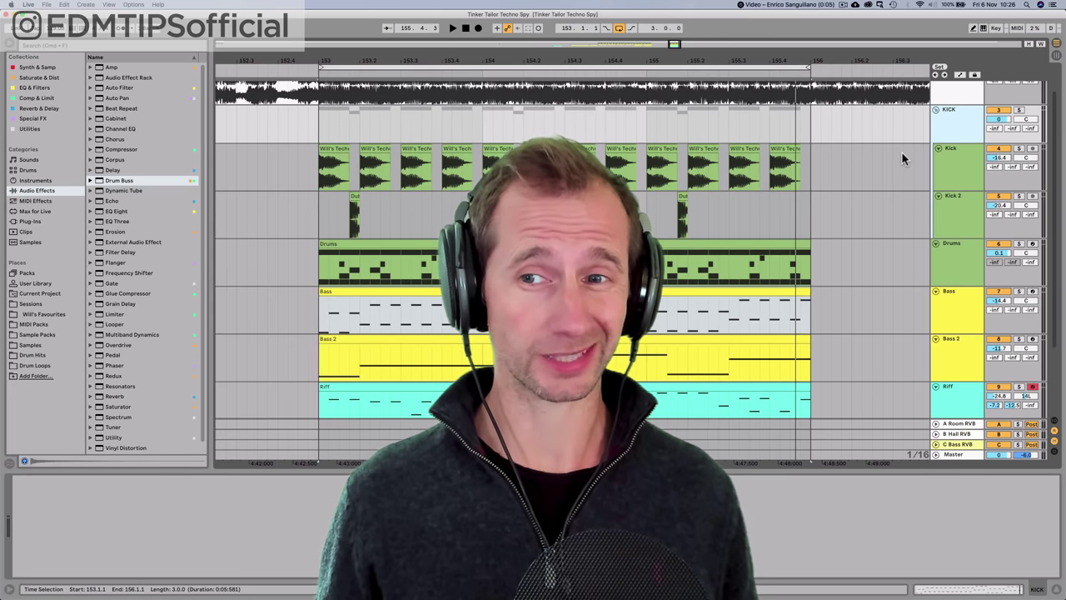
left_click(1018, 110)
key("space")
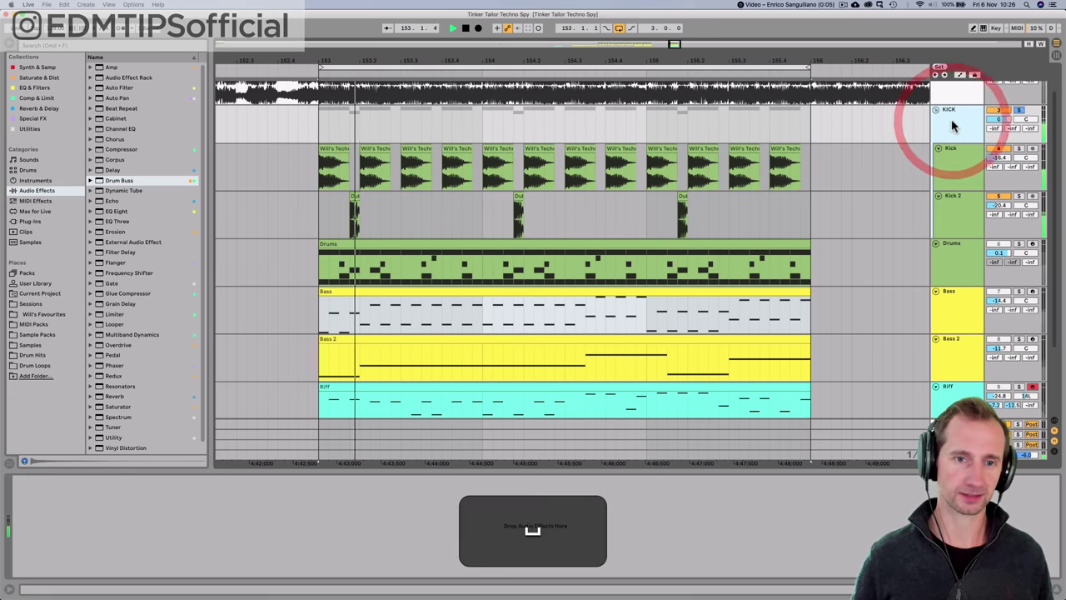
key("space")
- Play the Kick from bar 153 with its EQ Eight switched off
left_click(954, 172)
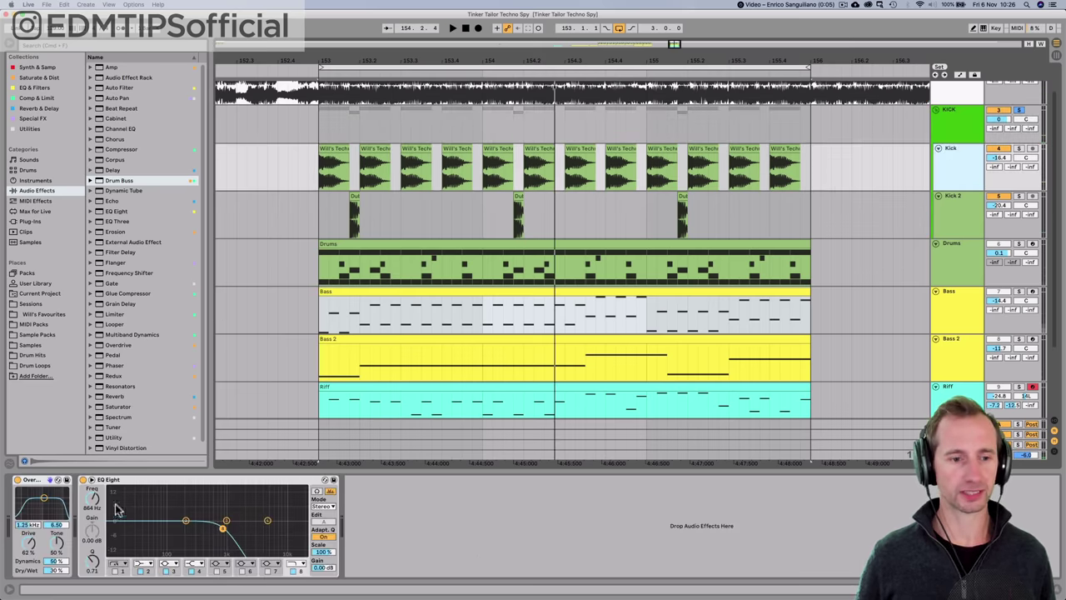
left_click(83, 479)
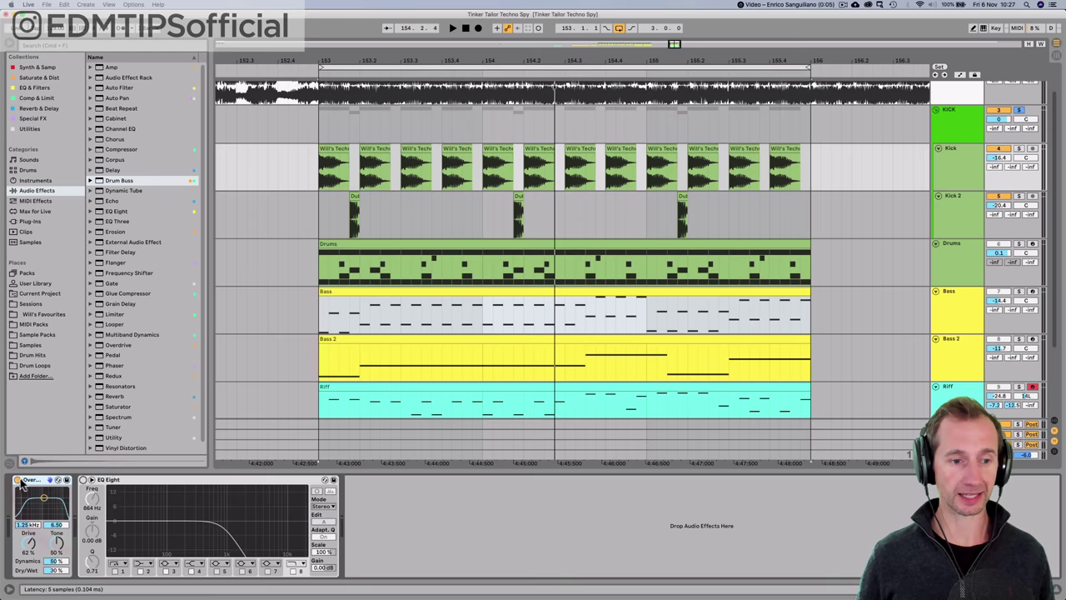
key("space")
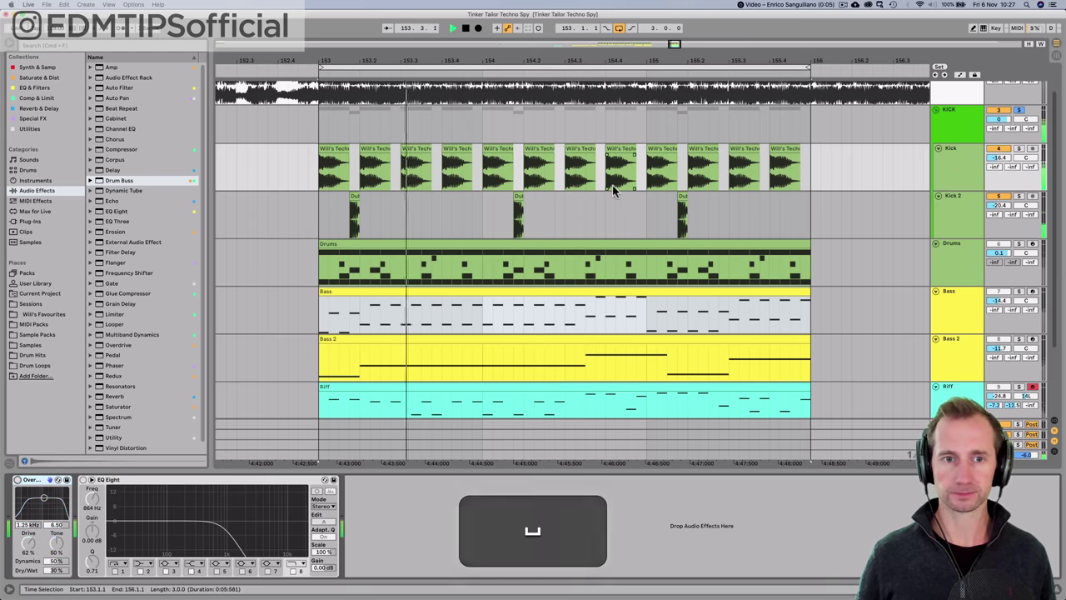
key("space")
key("space")
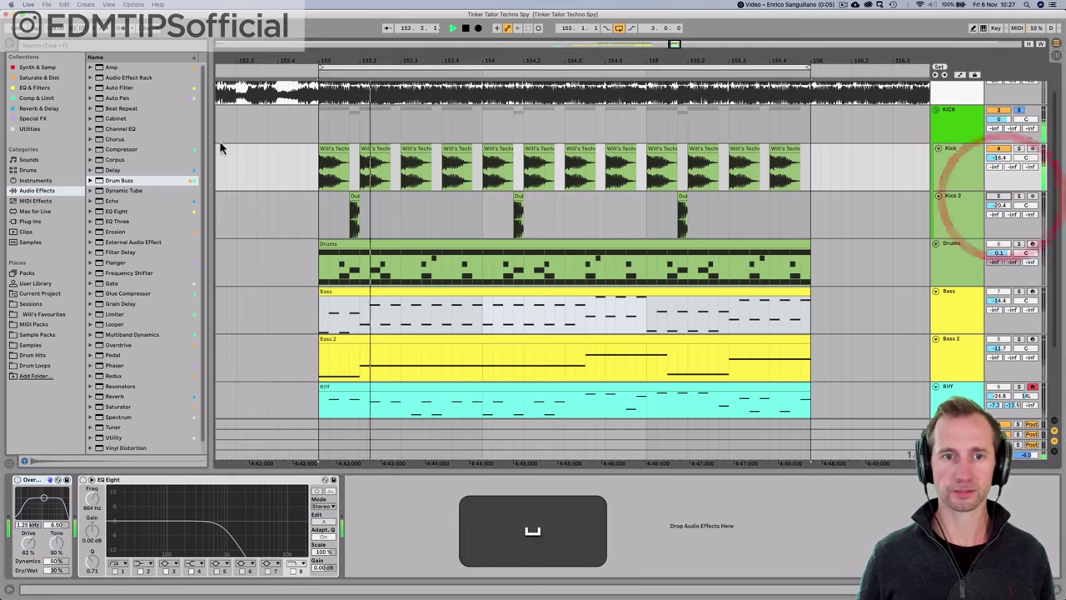
key("space")
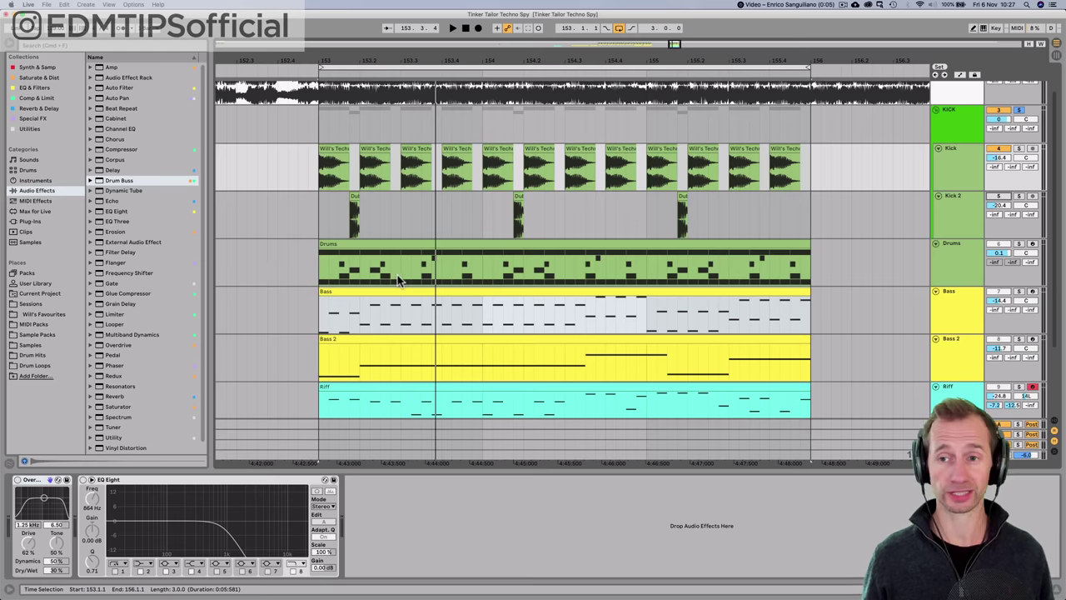
- Switch the Kick's Overdrive on, comparing it bypassed during playback, and leave it on
left_click(17, 479)
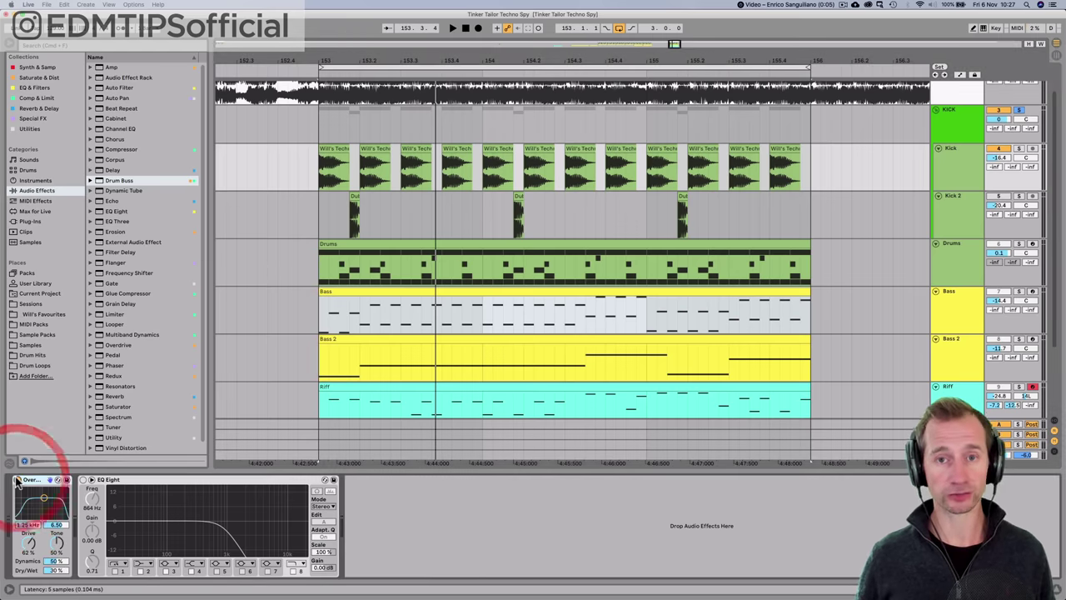
key("space")
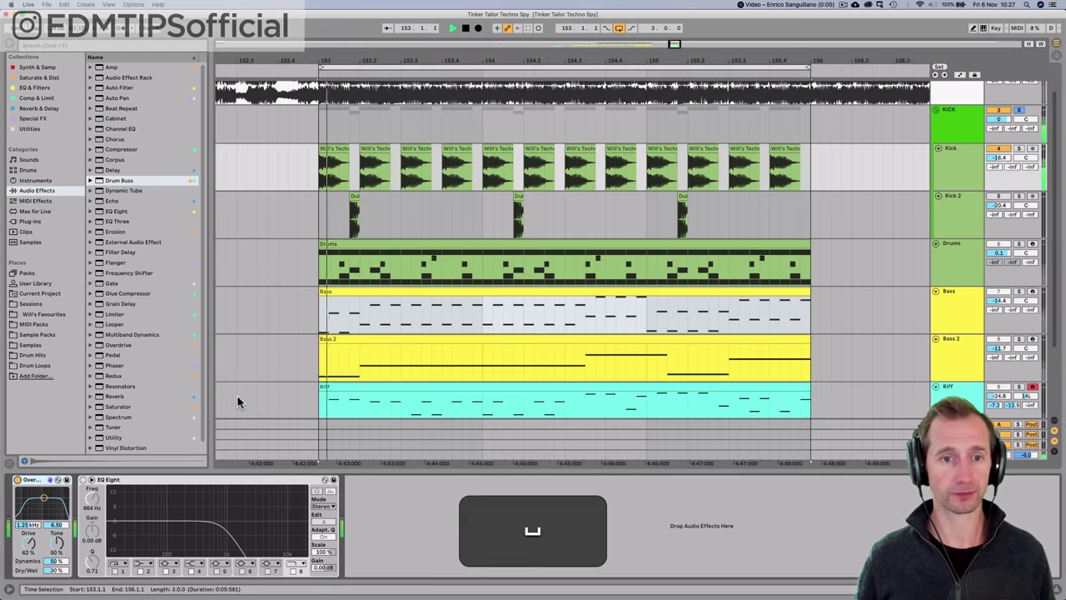
left_click(18, 481)
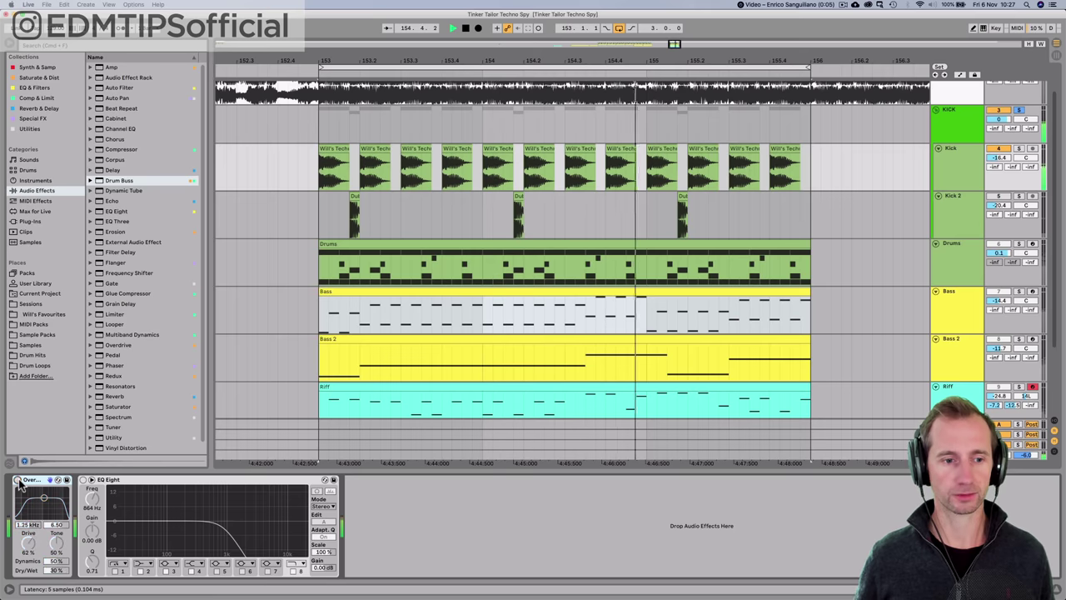
left_click(17, 480)
key("space")
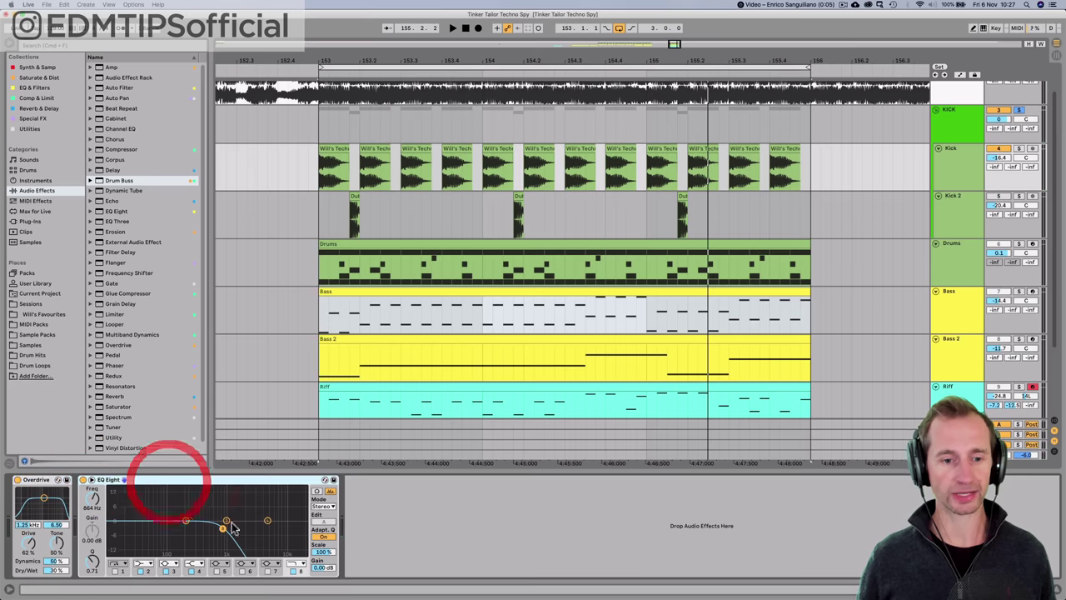
key("space")
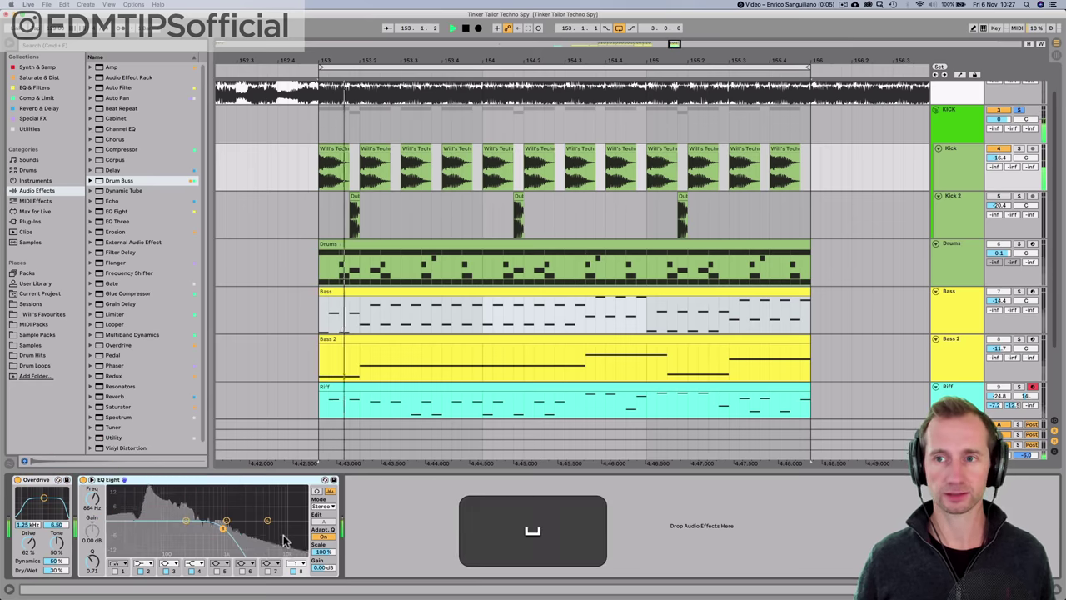
key("space")
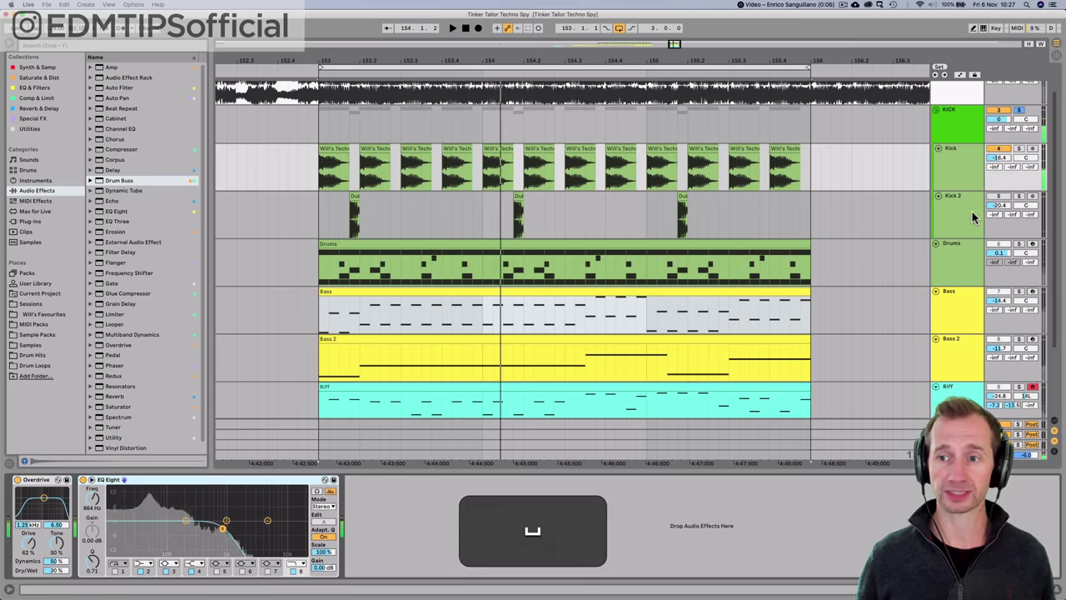
- Zoom in on a single kick hit and audition the Kick 2 layer soloed
left_click(1004, 202)
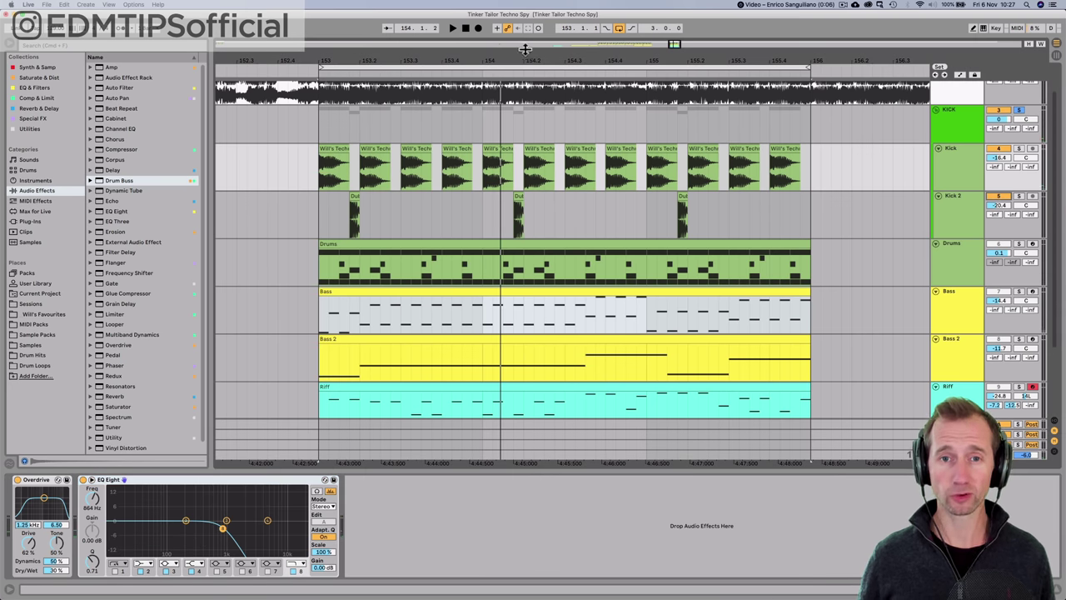
key("plus")
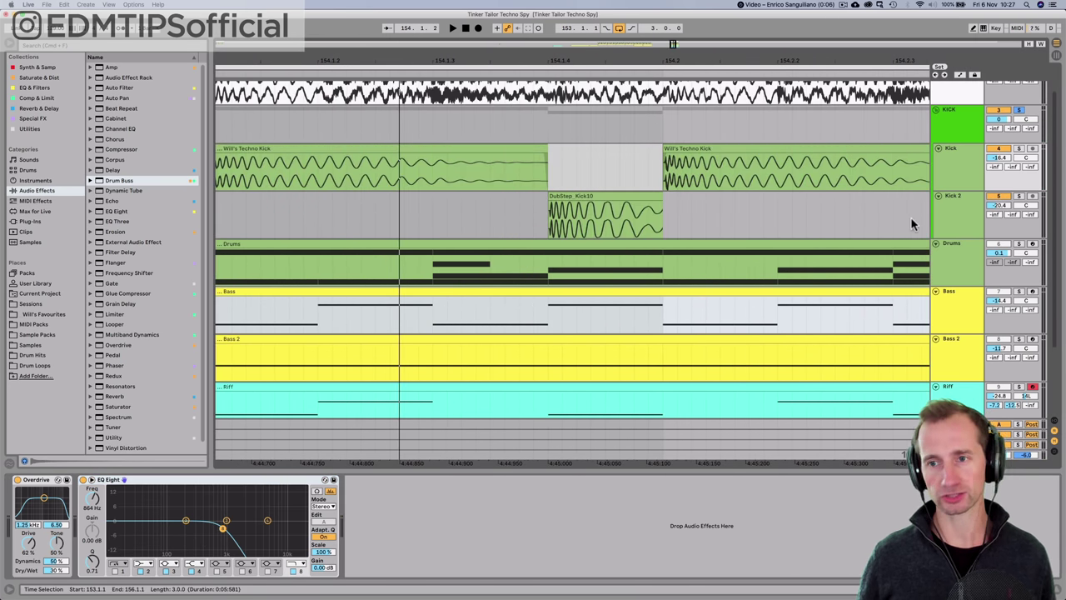
left_click(1019, 198)
key("space")
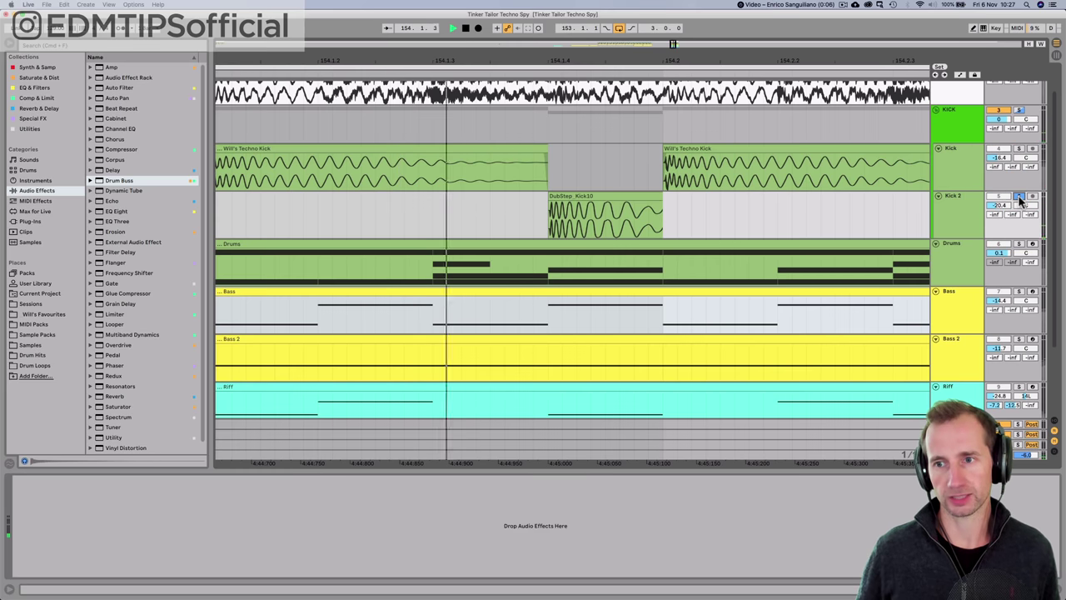
key("space")
left_click(1018, 198)
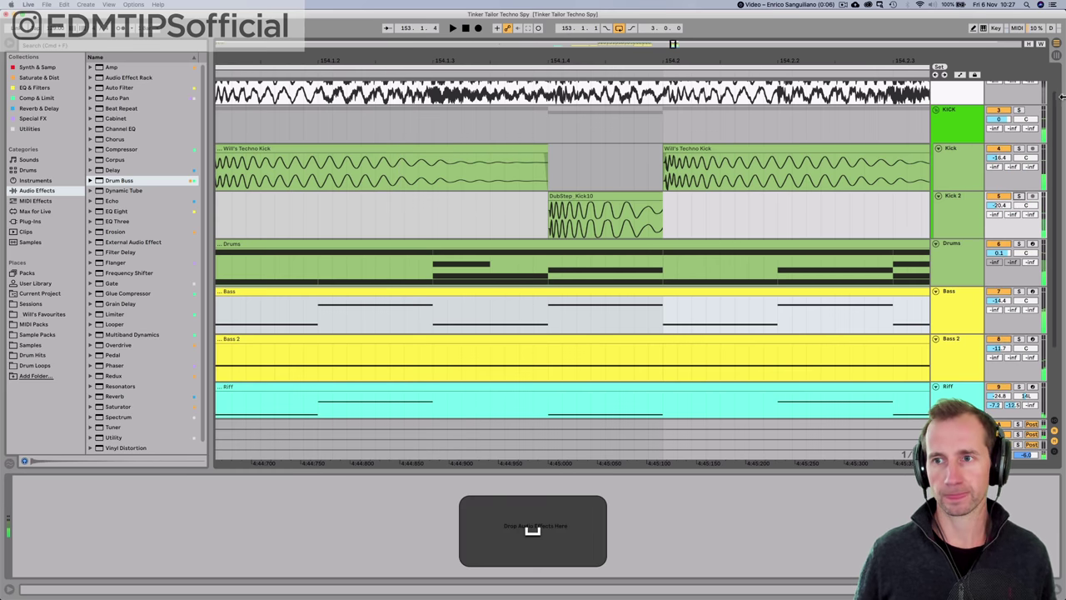
- Solo the main Kick layer and play it, zooming back out to bars 153–156
left_click(1018, 110)
key("space")
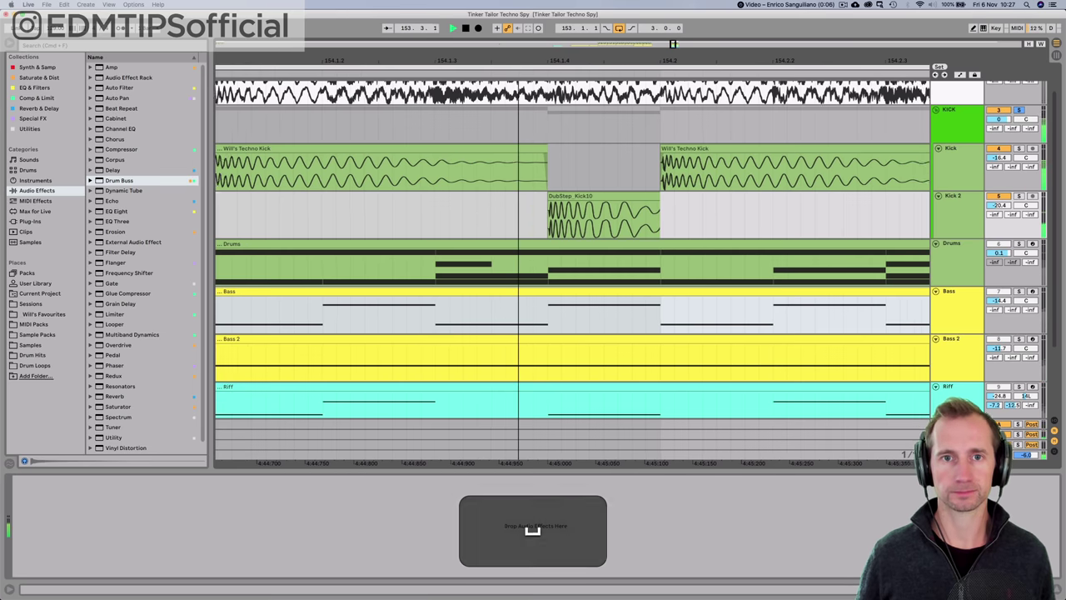
key("minus")
key("minus")
key("space")
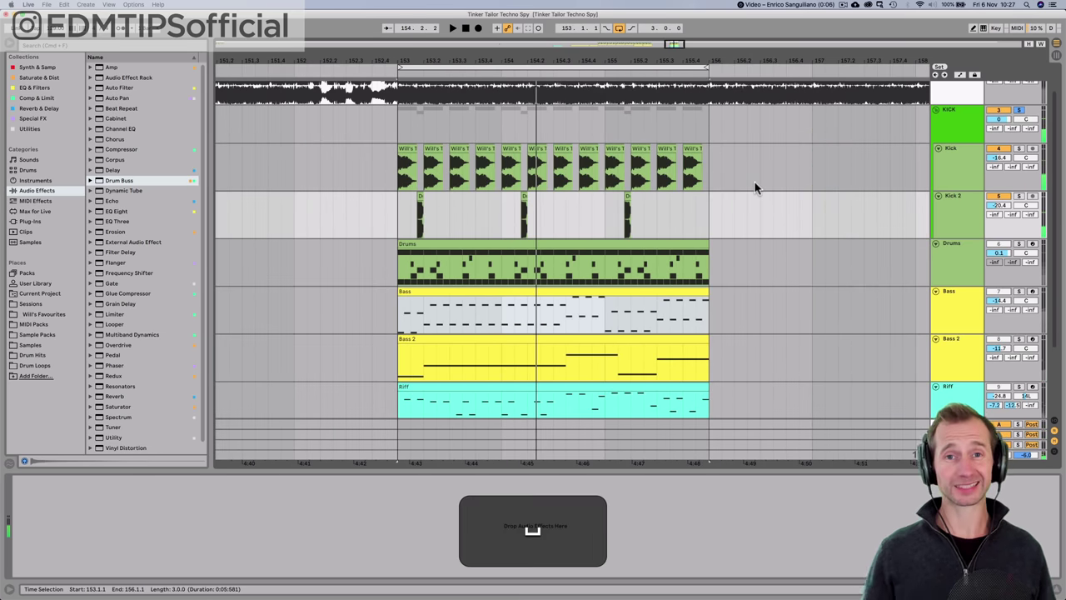
- Open the Bass clip's notes and audition the lowest D#0 note and the next one
left_click(946, 309)
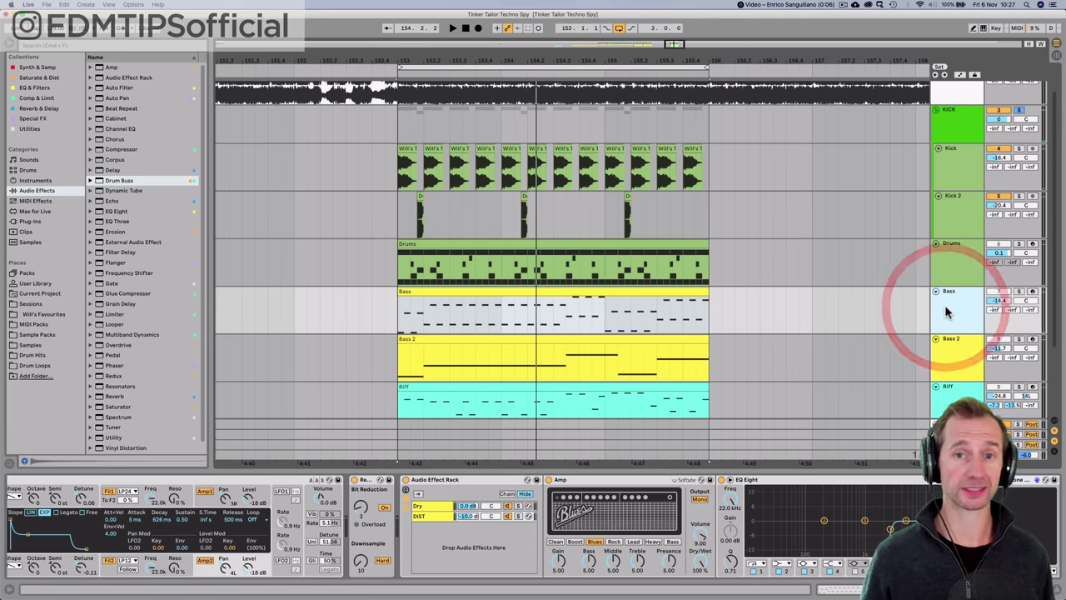
double_click(424, 293)
left_click(294, 421)
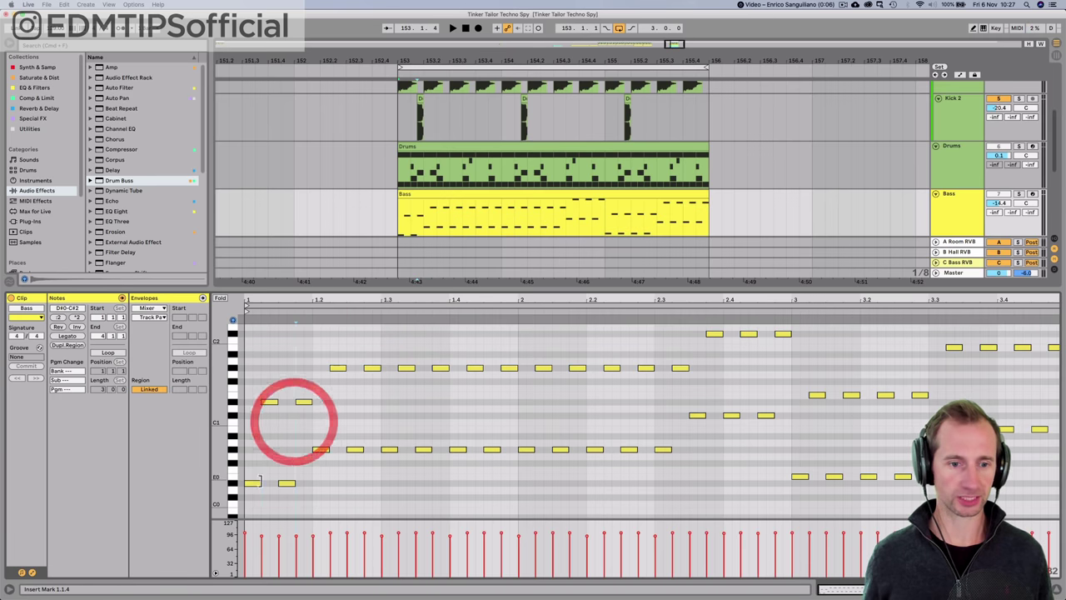
left_click(255, 482)
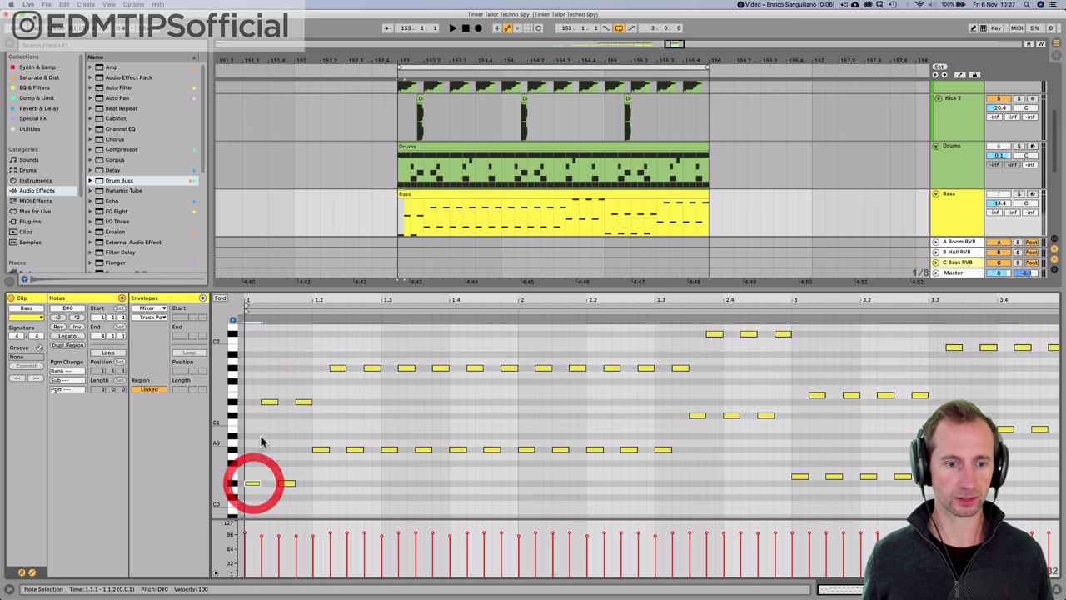
key("p")
left_click(255, 483)
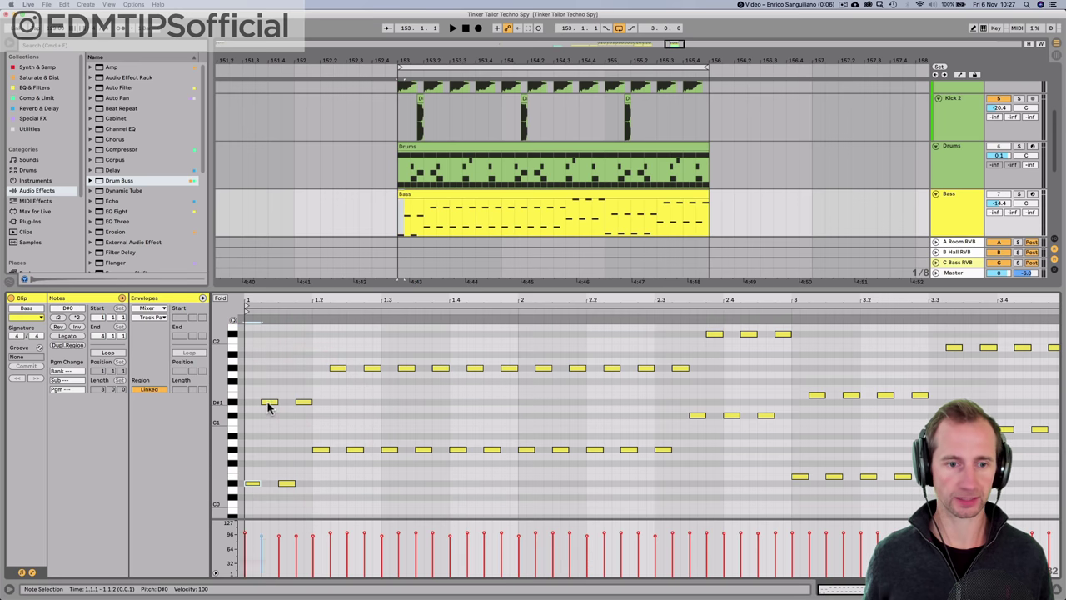
left_click(269, 400)
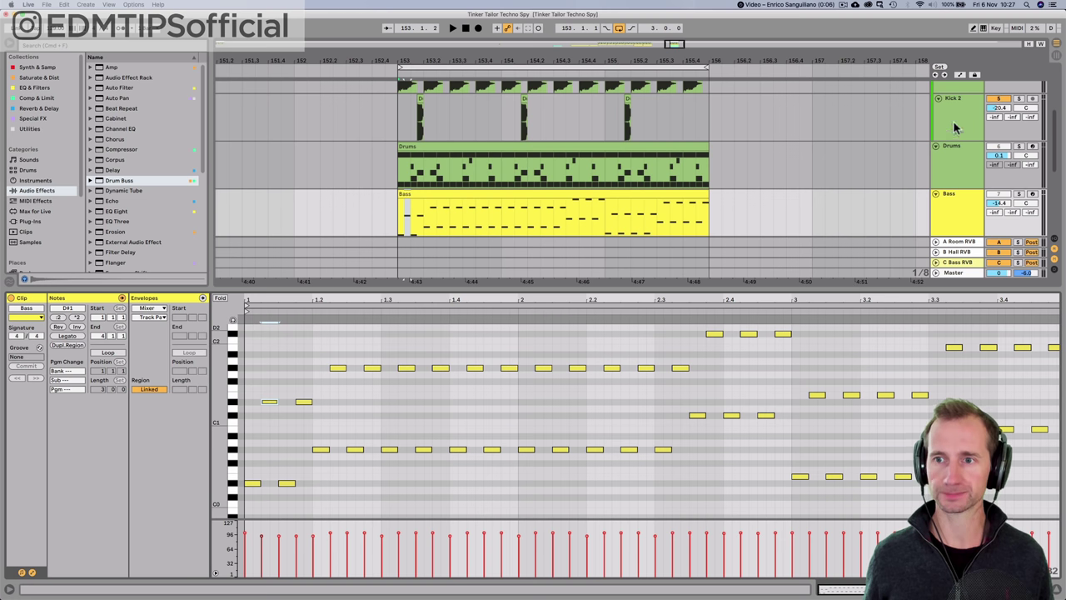
- With Bass soloed, audition the D#0, D#1, D#0, D#1, D0 and G#1 notes in order
left_click(1020, 194)
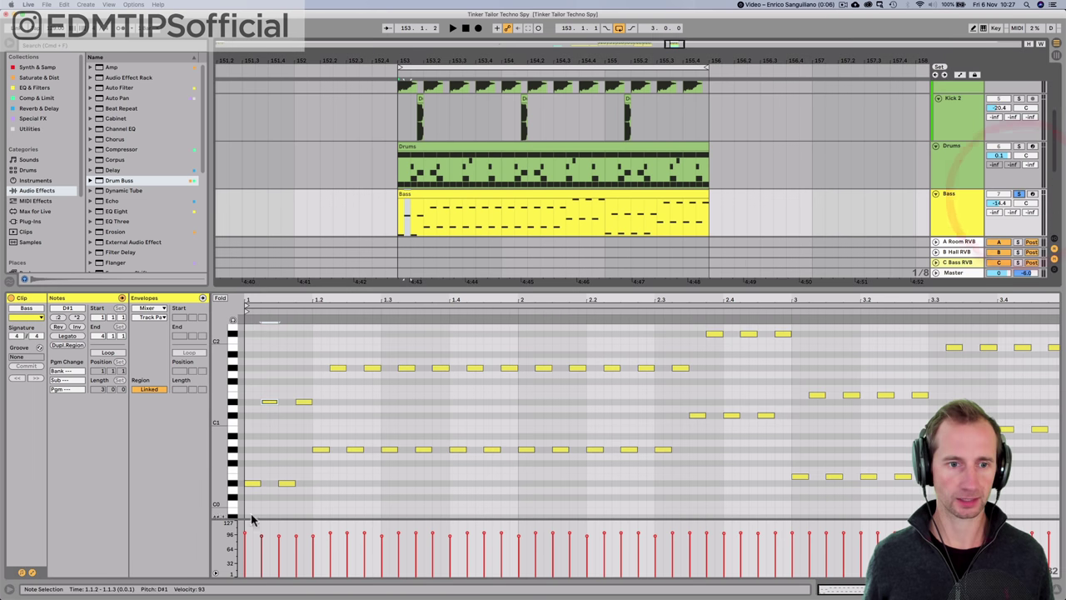
left_click(252, 483)
key("p")
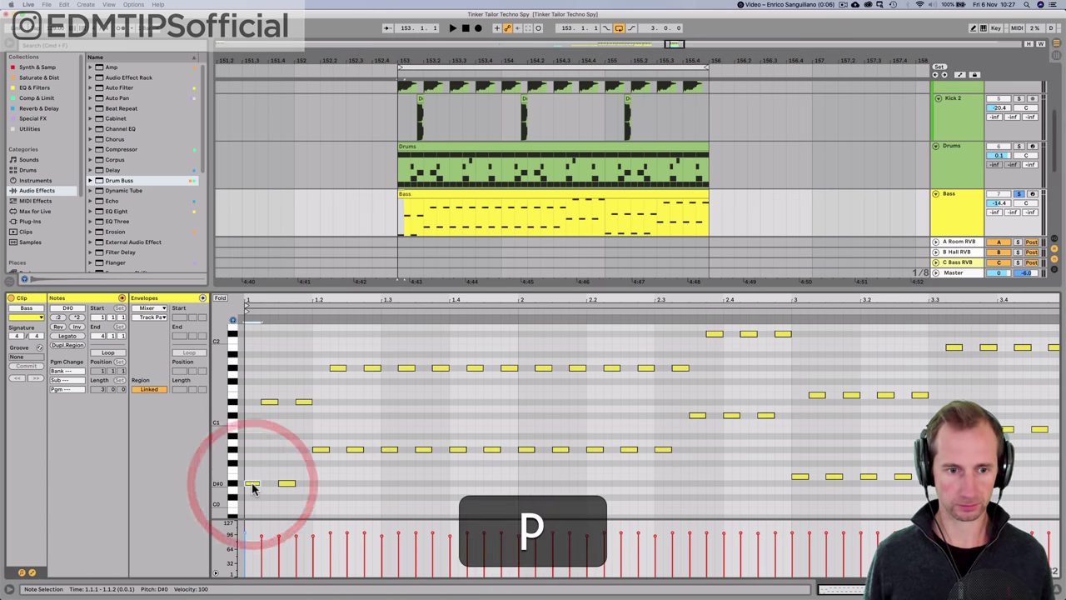
left_click(251, 483)
left_click(269, 403)
left_click(287, 483)
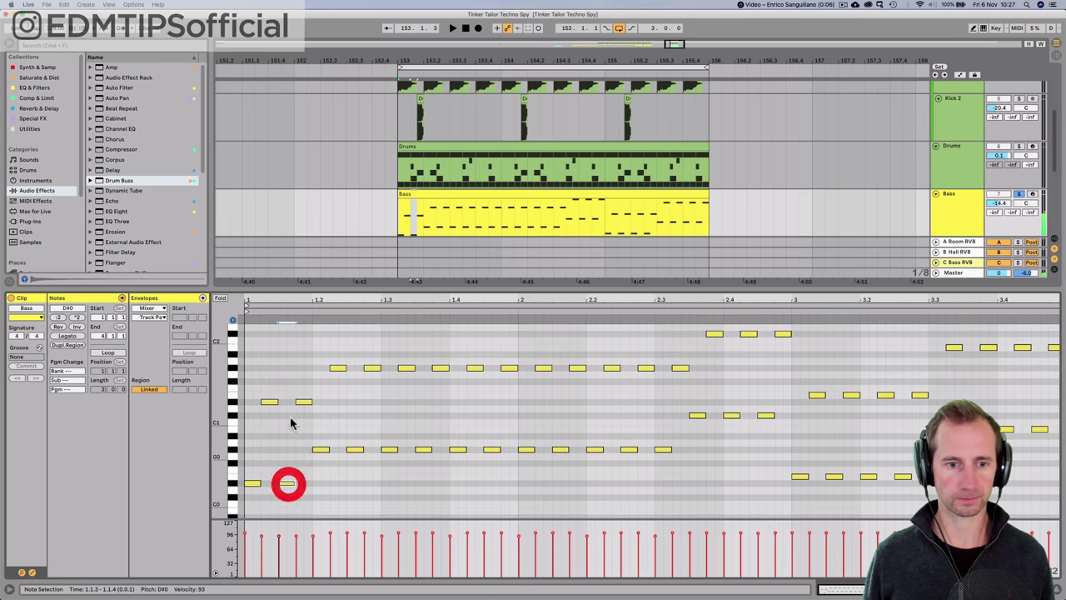
left_click(303, 402)
left_click(321, 448)
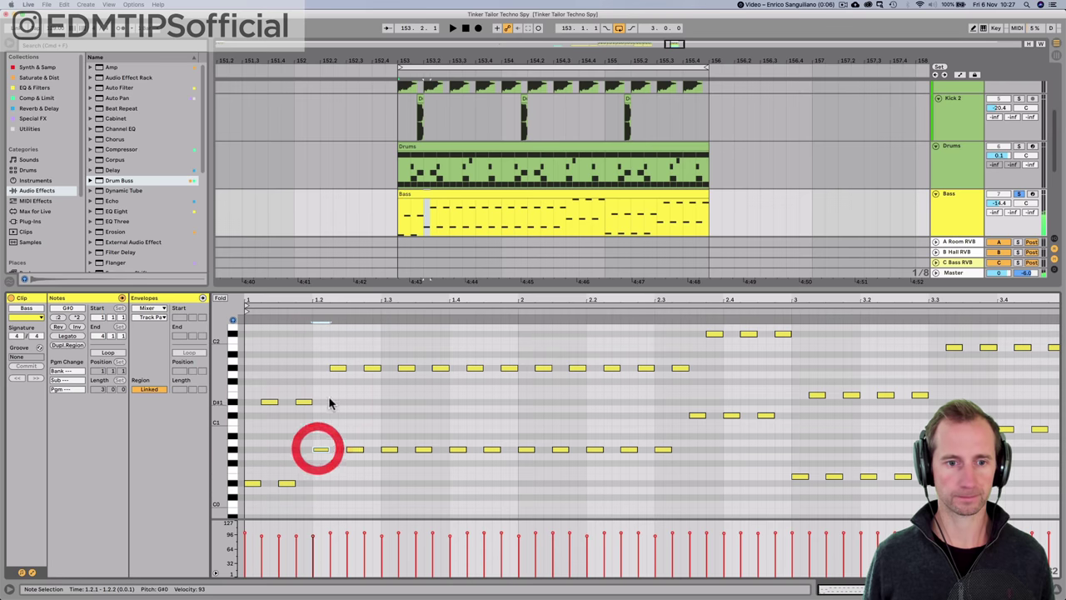
left_click(336, 369)
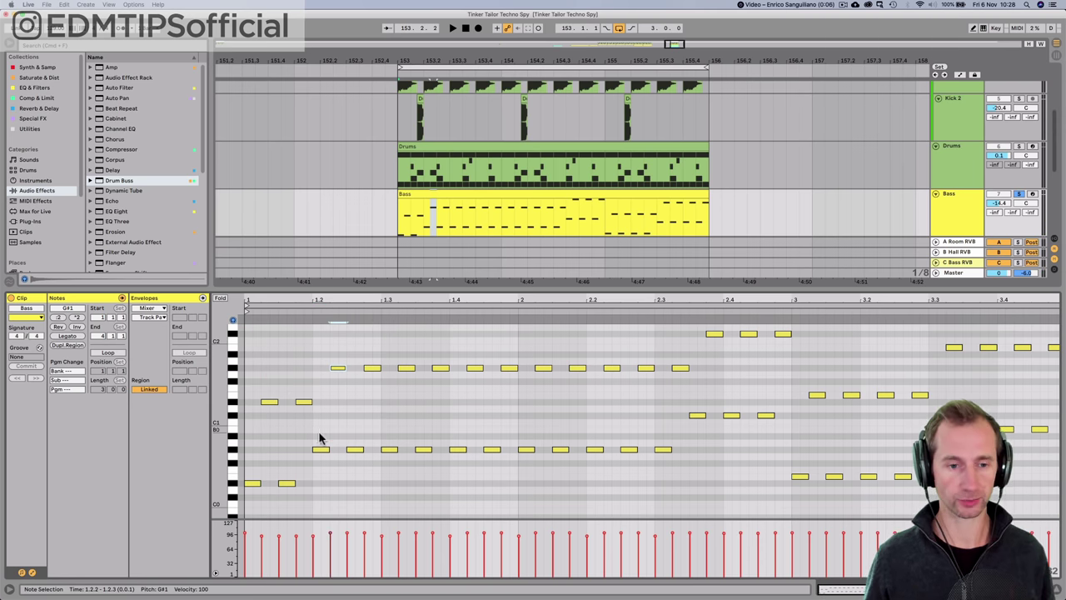
- Delete the bass notes at the clip start, the repeating rows, and those near bars 3–3.4
mouse_move(296, 497)
left_mouse_down()
mouse_move(245, 366)
mouse_move(273, 369)
mouse_move(269, 361)
mouse_move(297, 491)
left_mouse_up()
key("p")
key("BackSpace")
left_click_drag(344, 355, 783, 330)
key("BackSpace")
key("BackSpace")
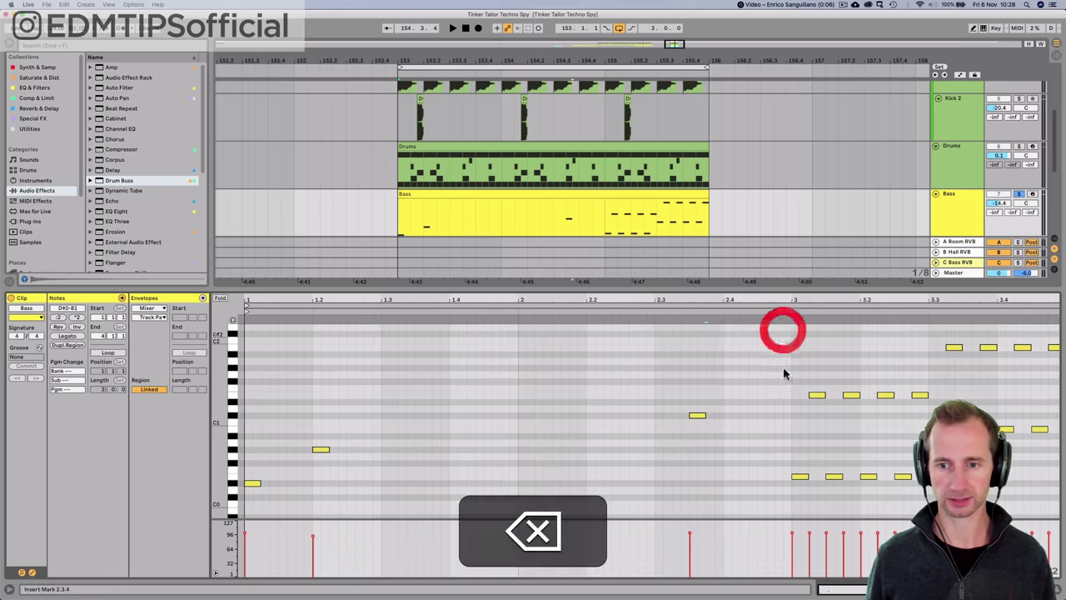
left_click_drag(817, 490, 862, 391)
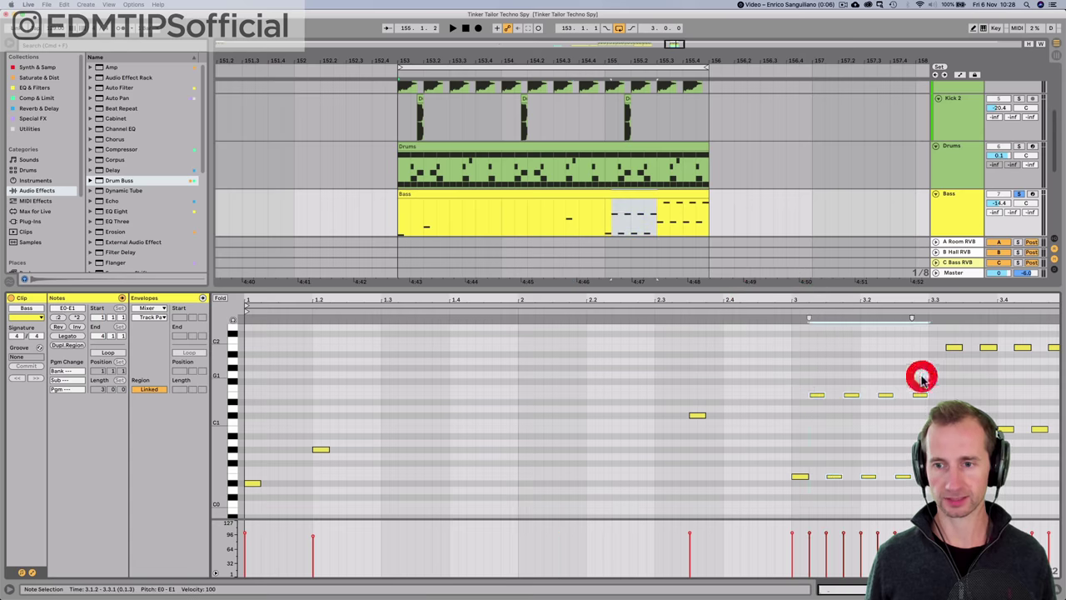
left_click_drag(922, 377, 922, 377)
key("BackSpace")
left_click_drag(937, 441, 1055, 340)
key("BackSpace")
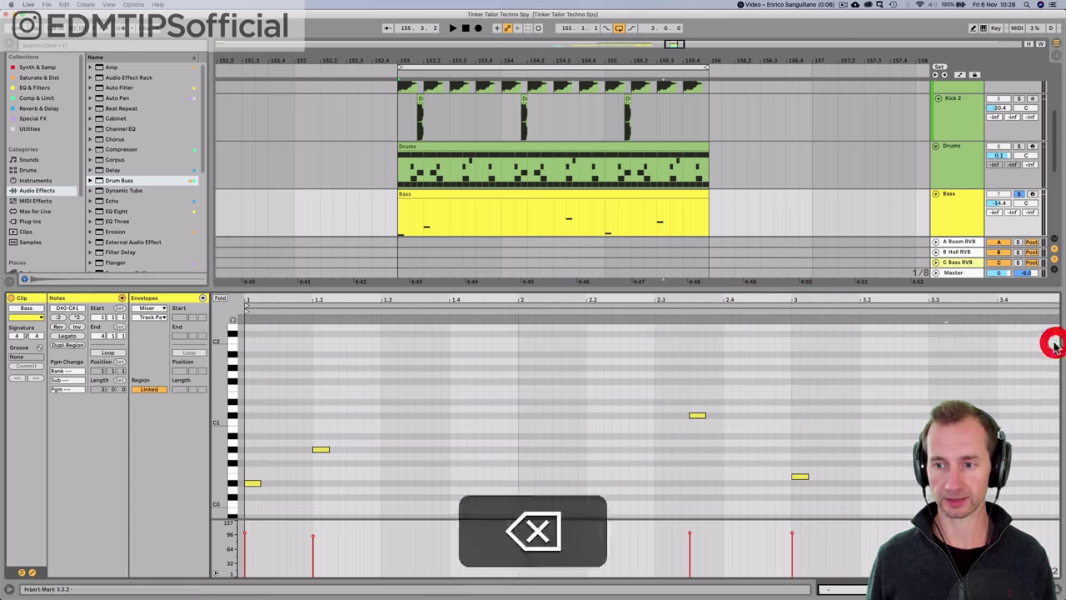
- Select all five remaining notes and apply Legato so each runs into the next
left_click(511, 424)
key("super")
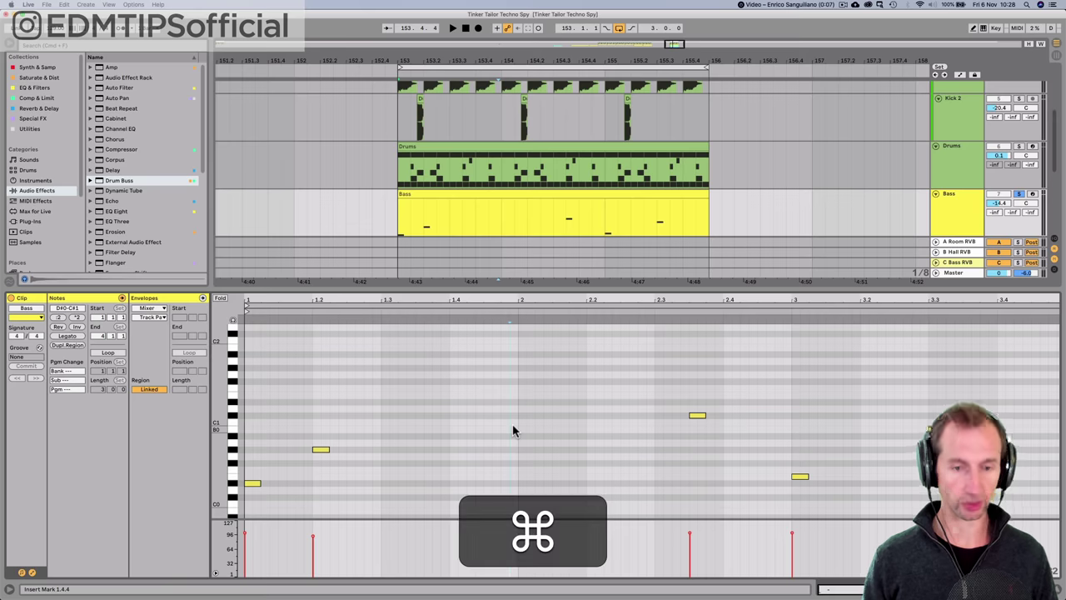
key("super+a")
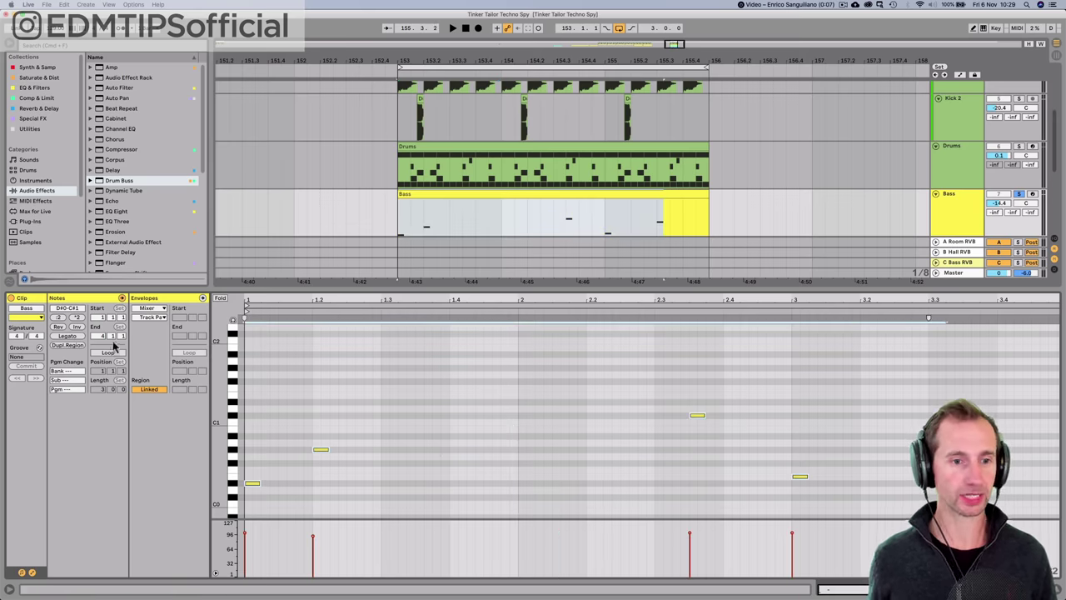
left_click(69, 338)
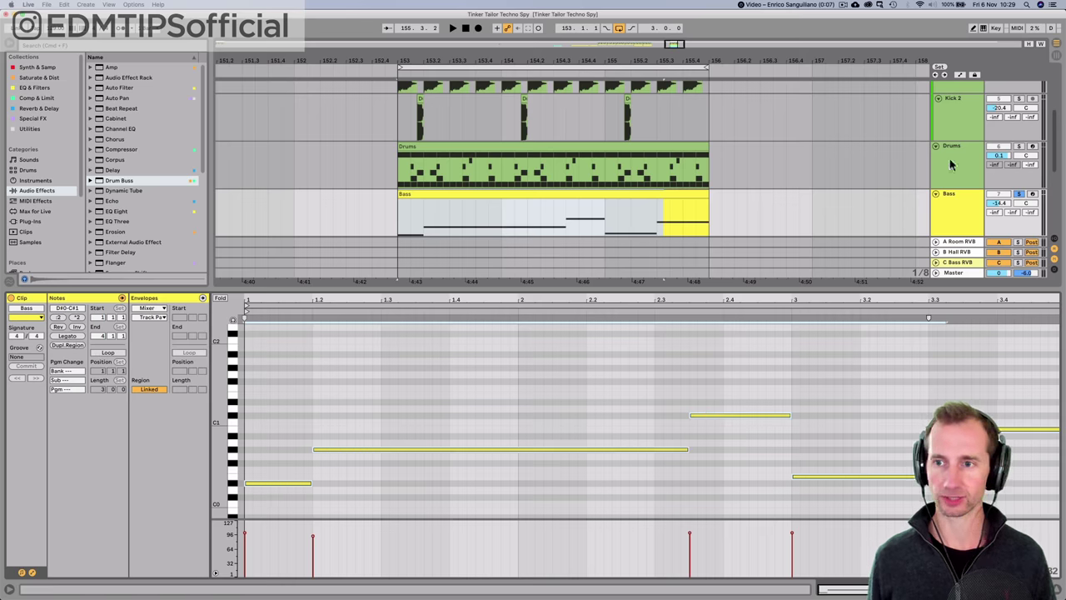
- Turn off Redux in the Bass track's device chain and play back the bass
key("shift+Tab")
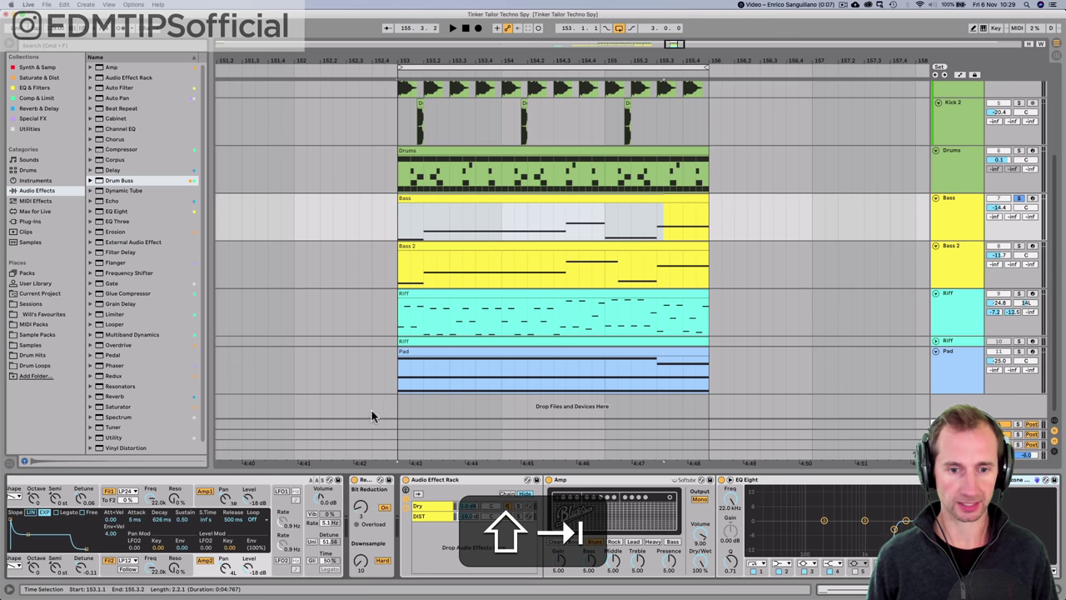
left_click(355, 479)
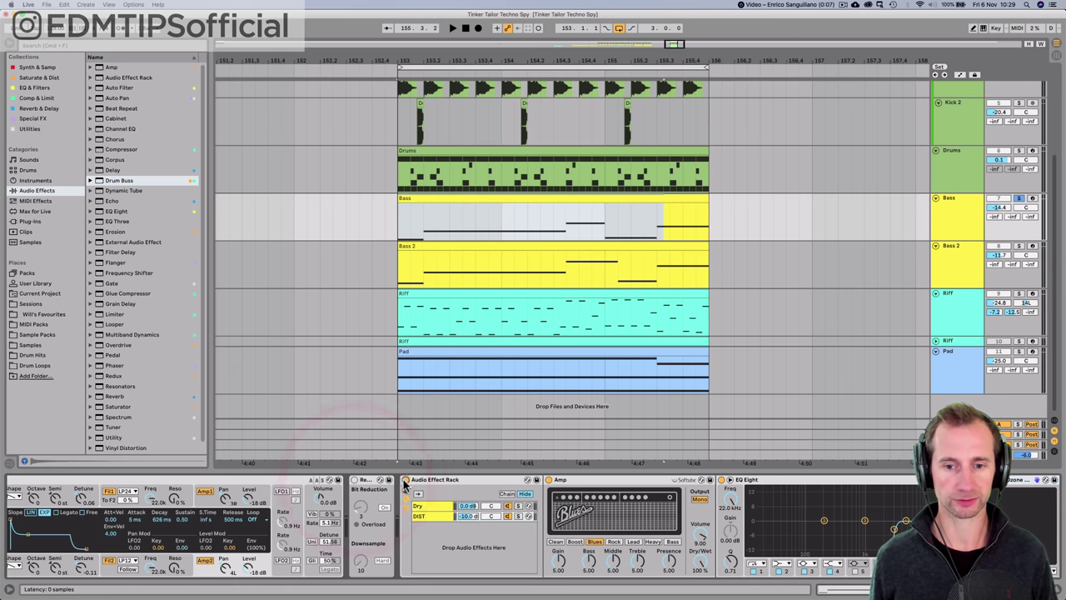
scroll(486, 490, "left", 2)
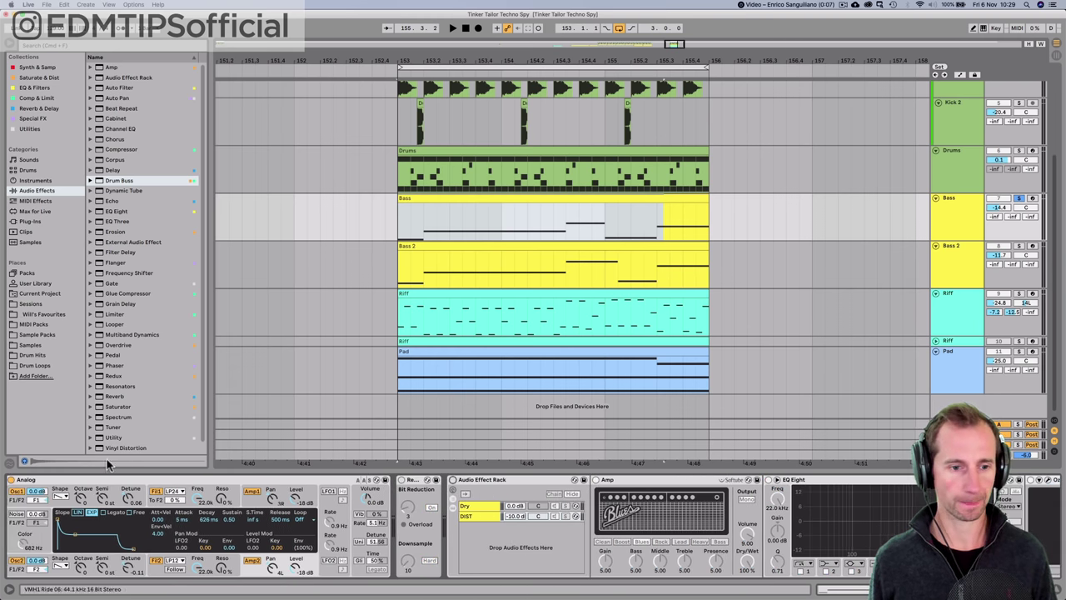
key("space")
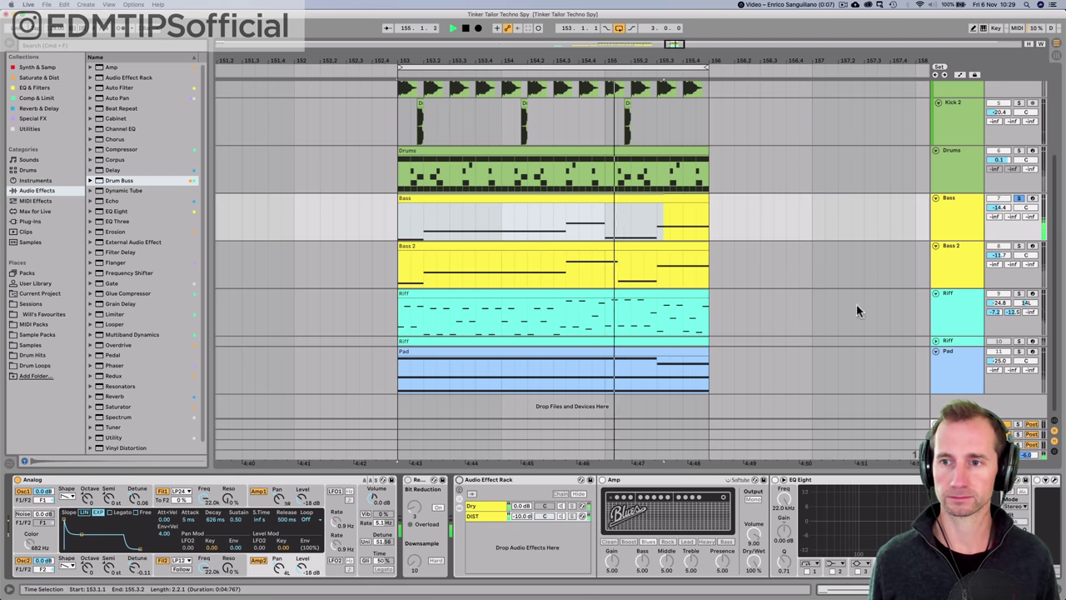
left_click(108, 482)
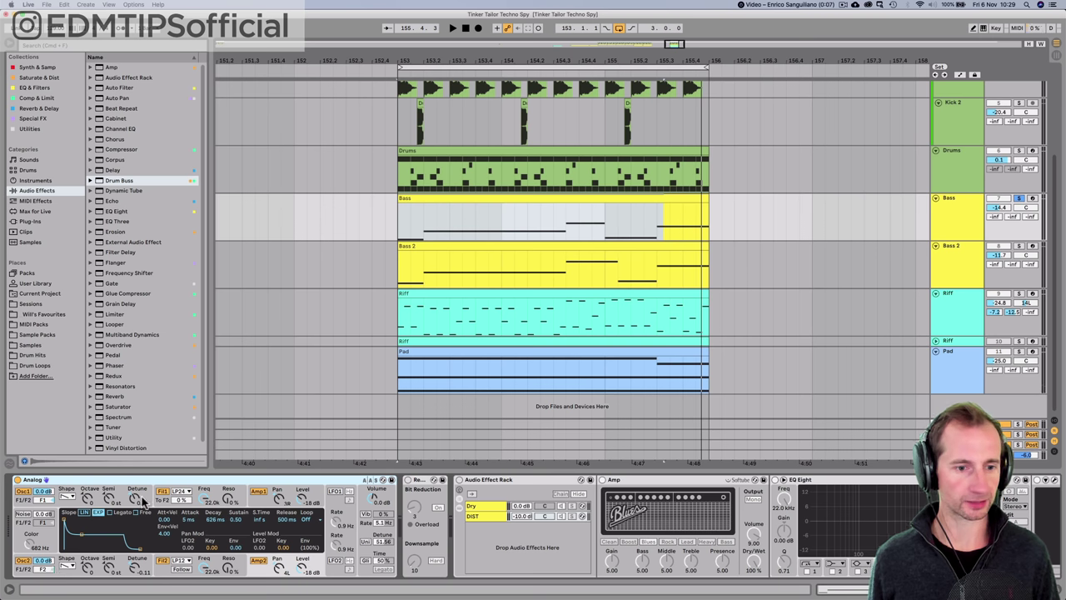
key("space")
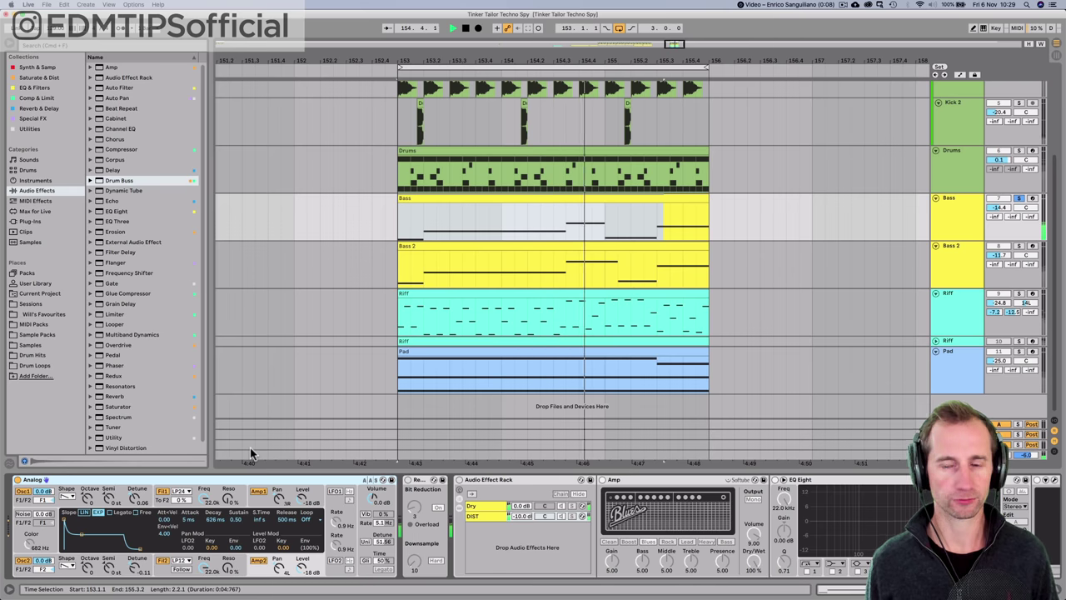
key("space")
- Insert an Arpeggiator before the Analog synth at 1/16 rate and audition the arpeggio
left_click(331, 481)
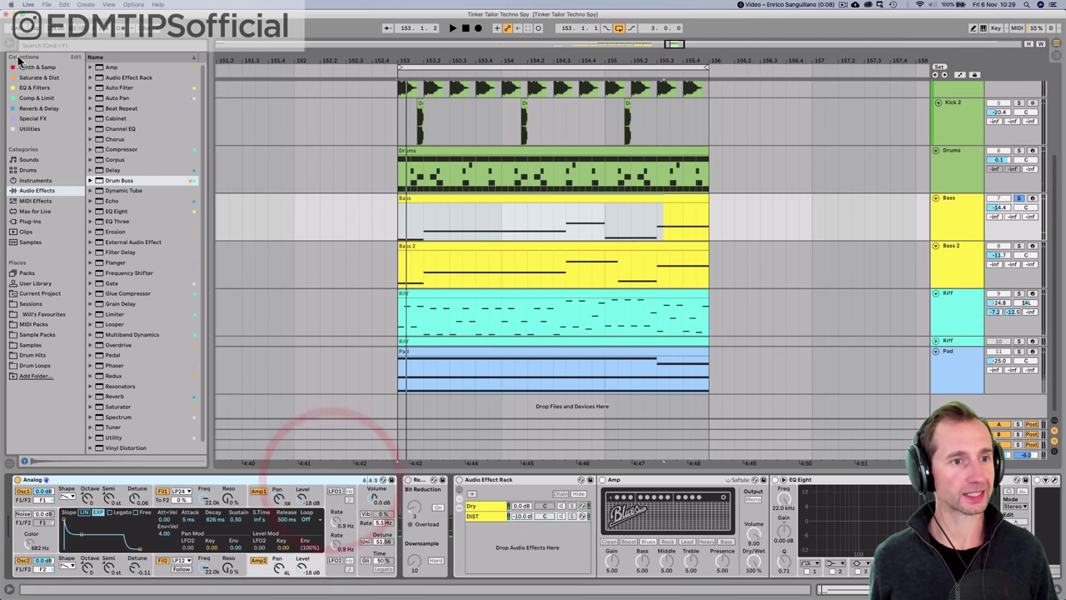
left_click(27, 202)
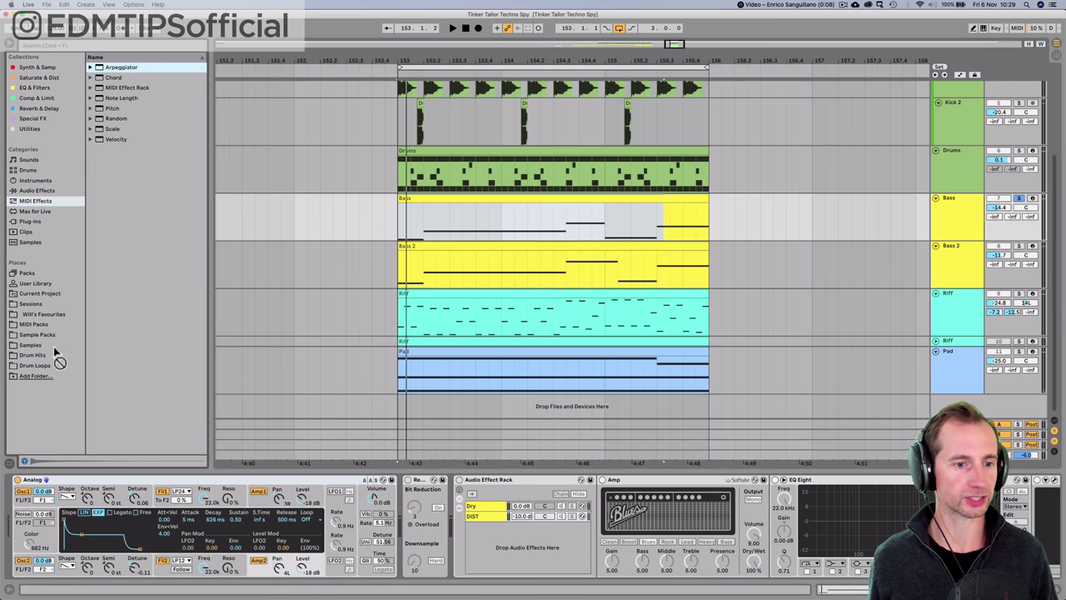
left_click_drag(58, 358, 11, 499)
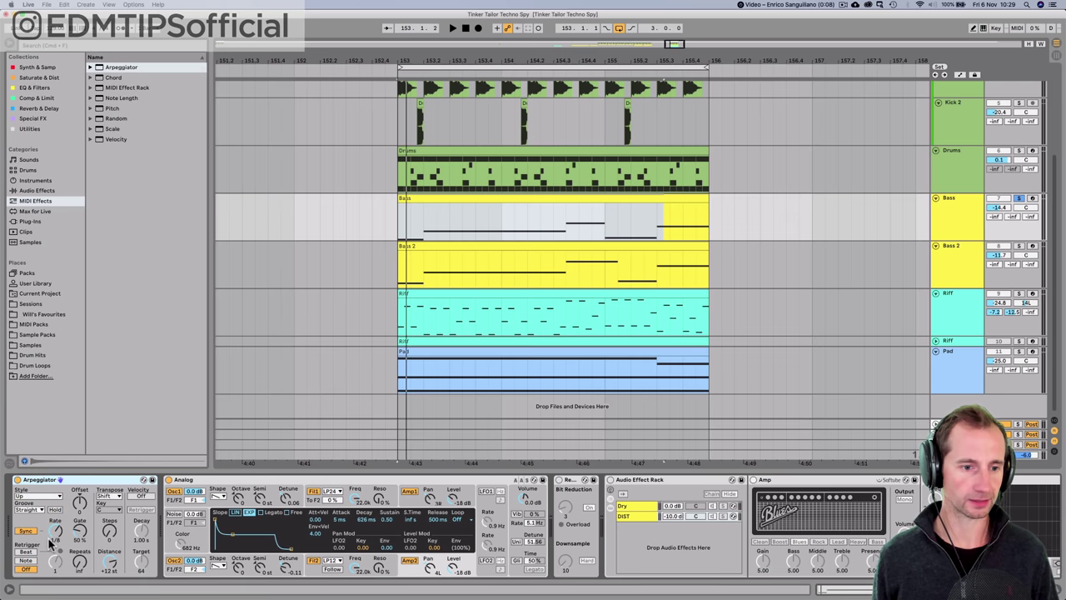
key("space")
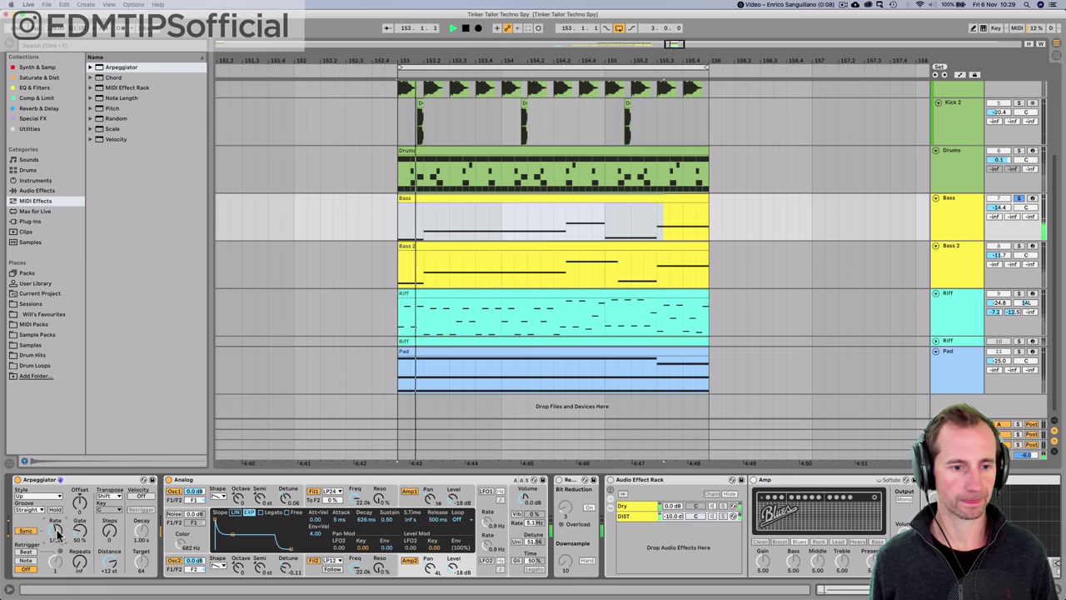
key("space")
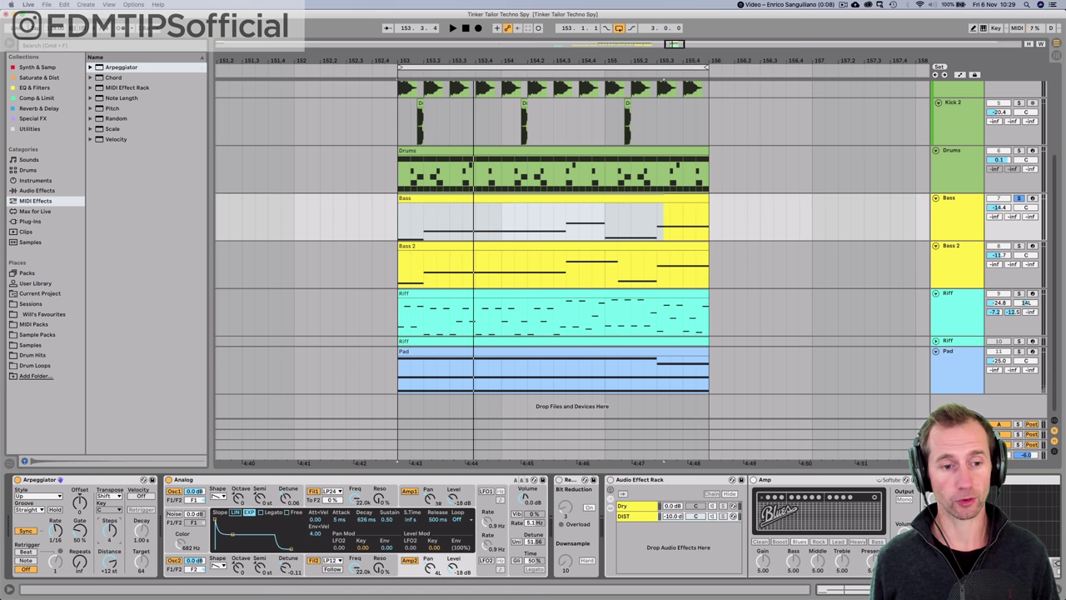
key("space")
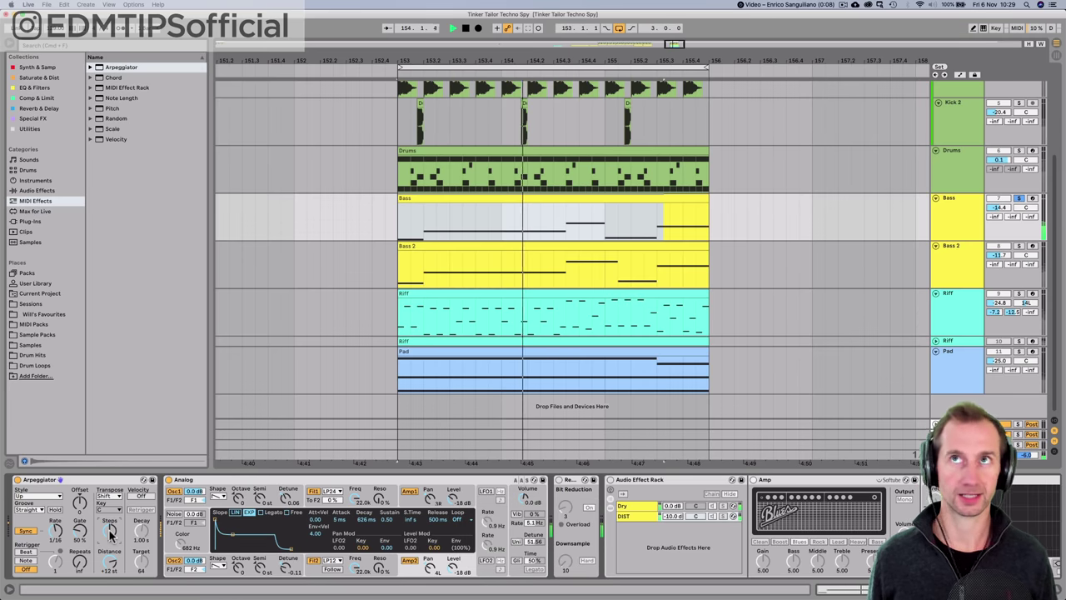
key("space")
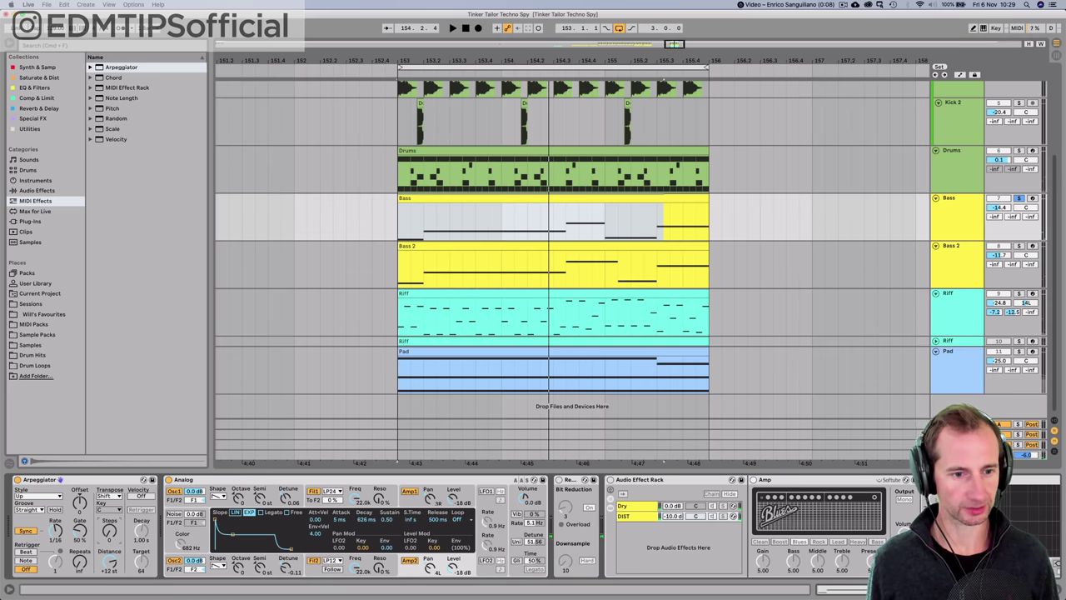
key("space")
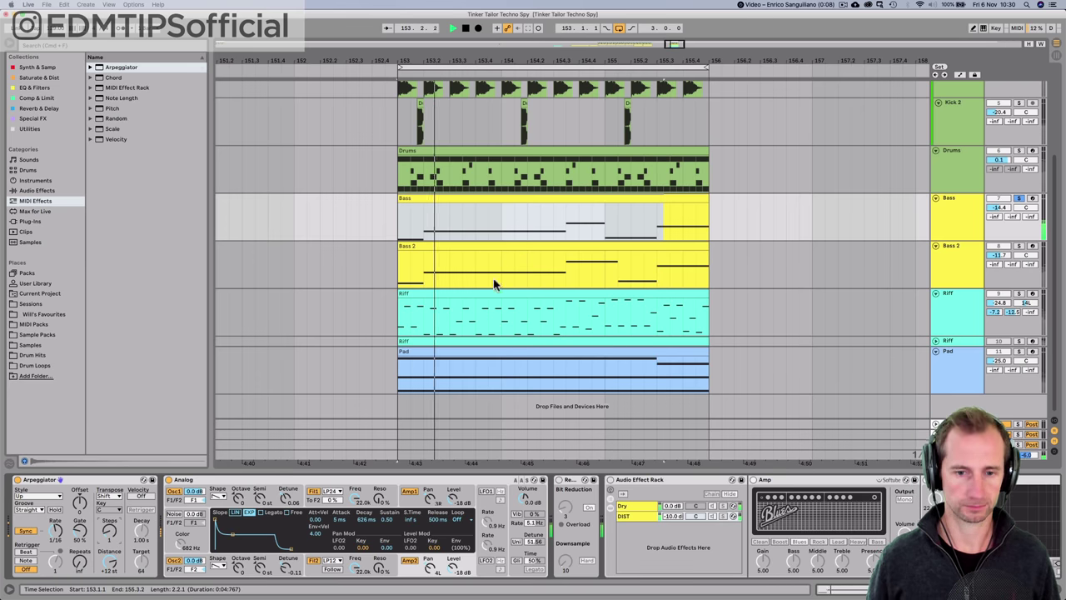
key("space")
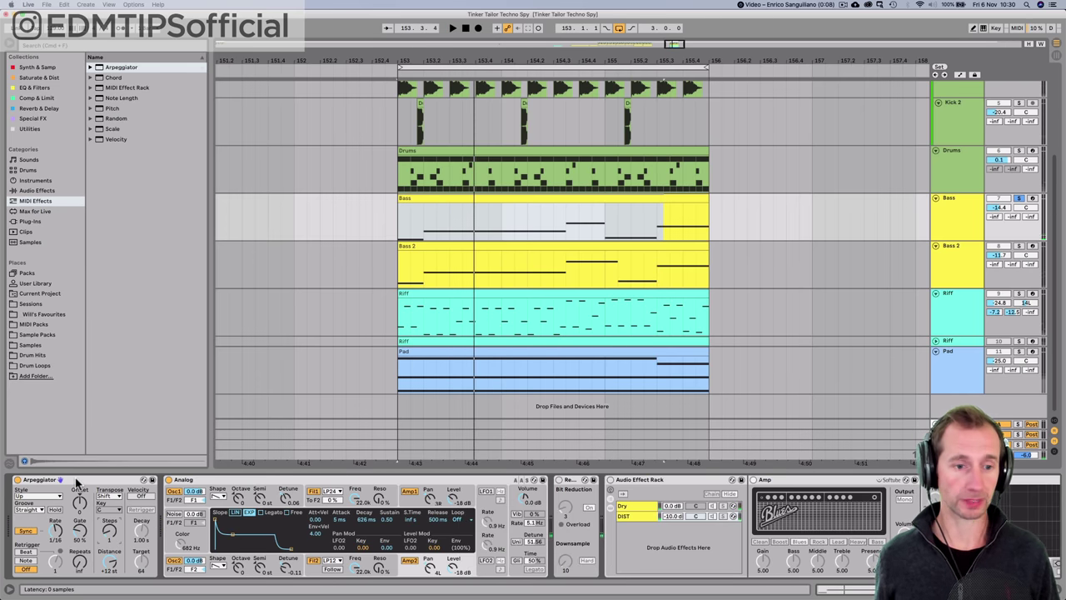
double_click(75, 481)
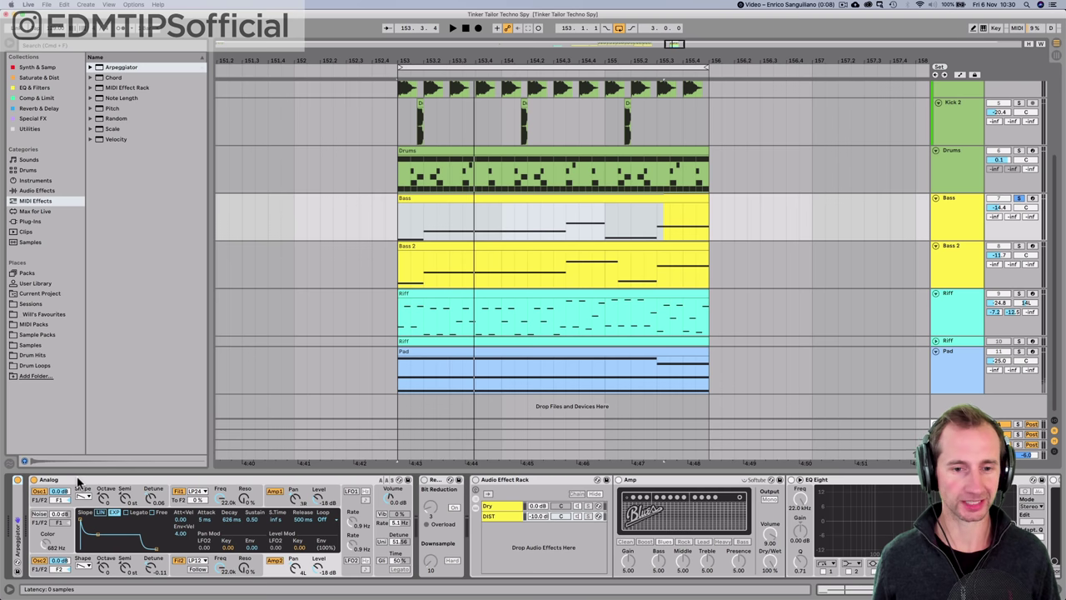
double_click(77, 481)
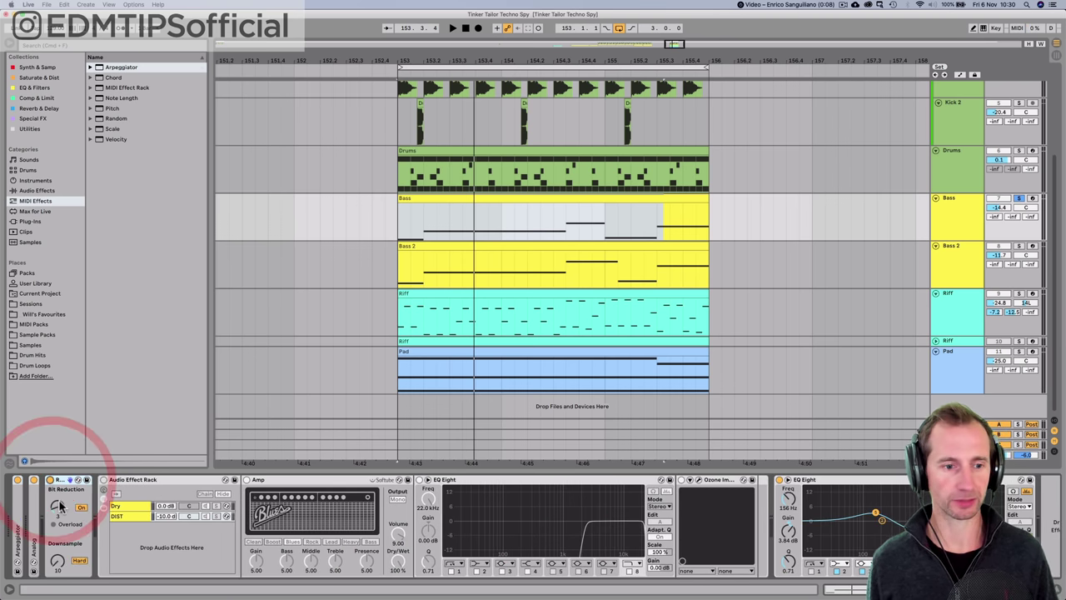
key("space")
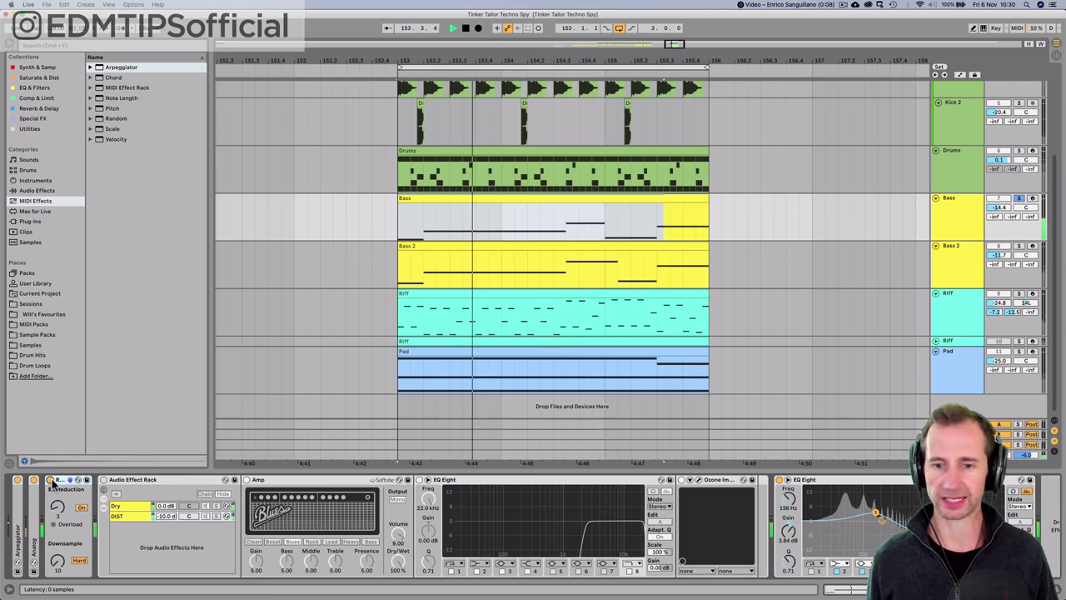
key("space")
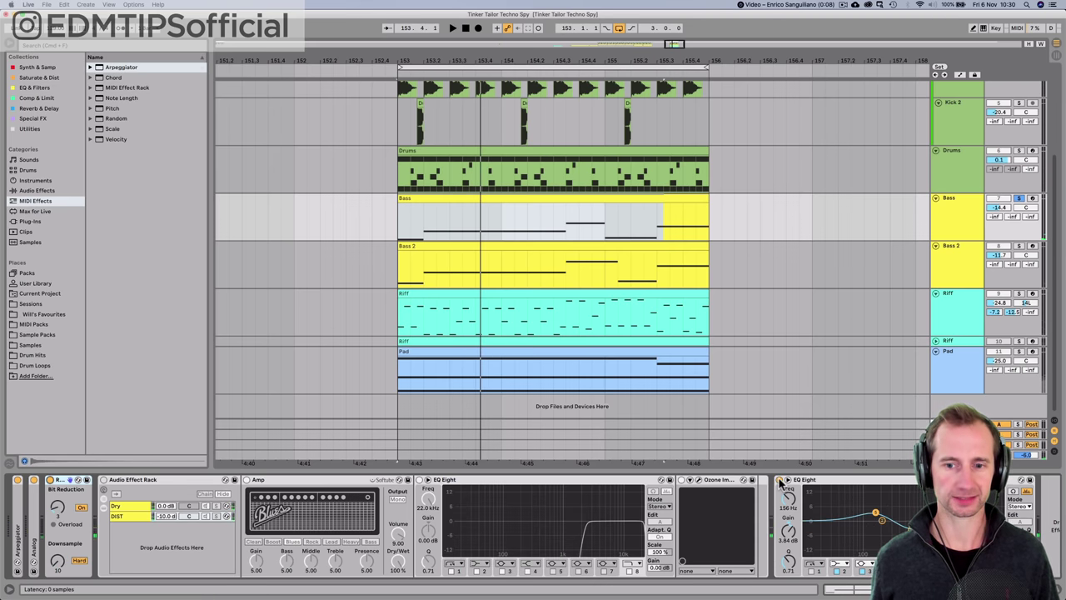
key("space")
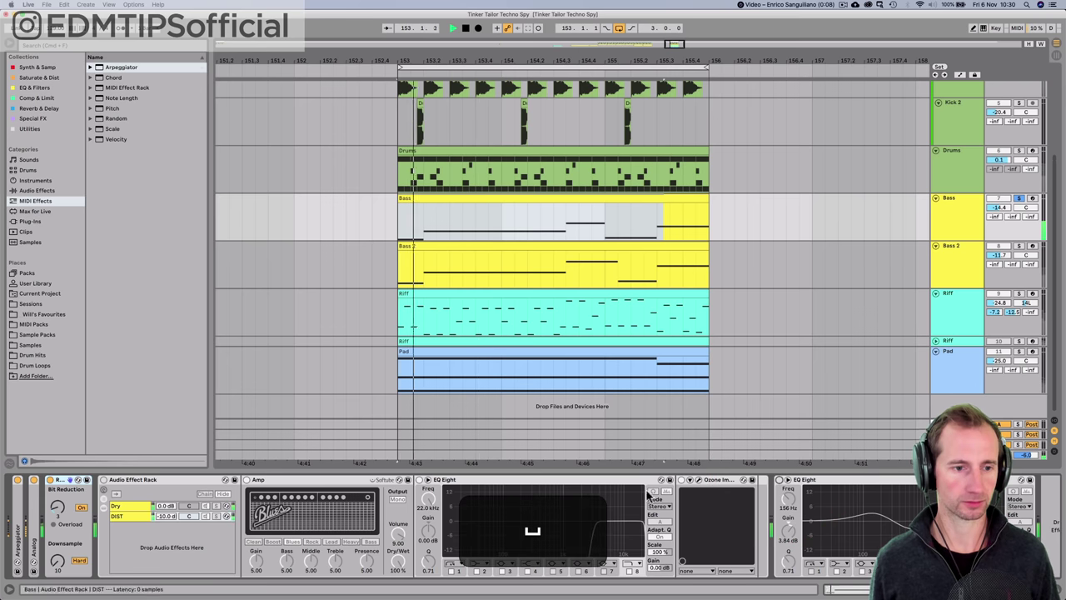
left_click(50, 481)
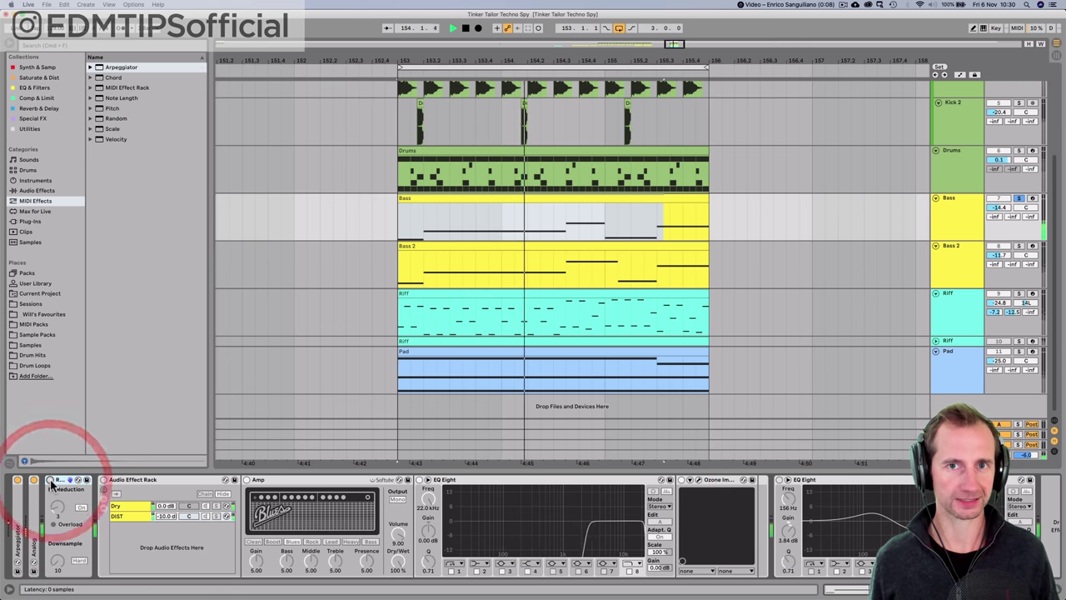
left_click(50, 480)
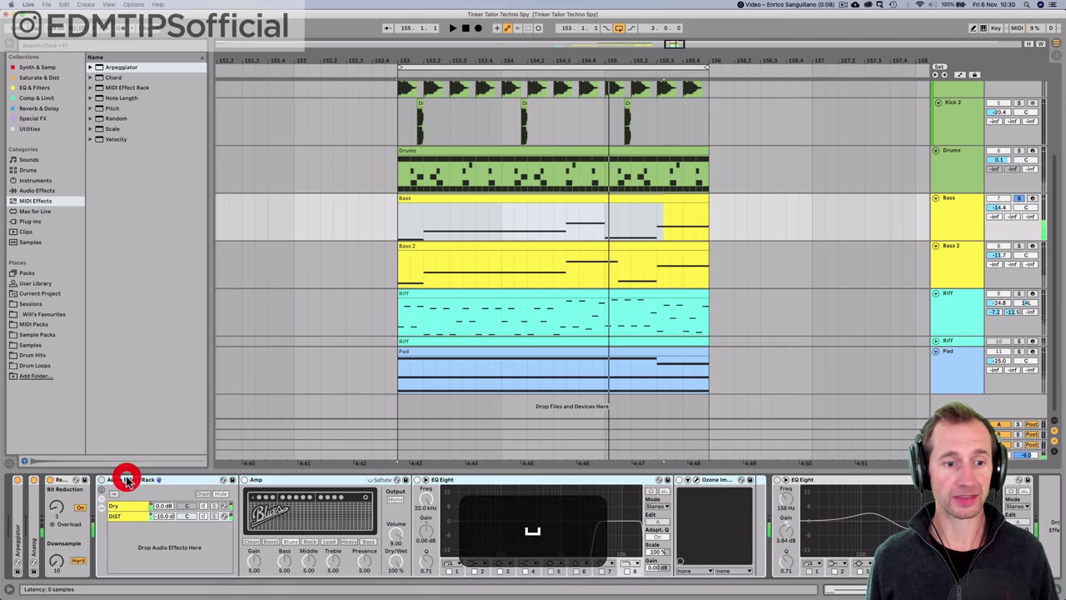
left_click(119, 508)
left_click(117, 513)
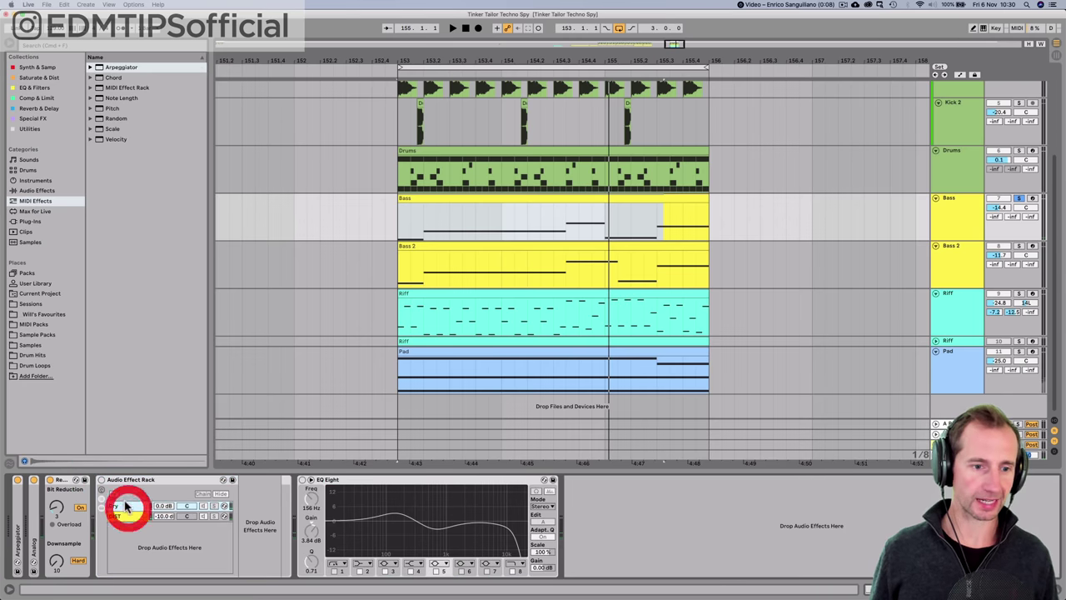
left_click(117, 511)
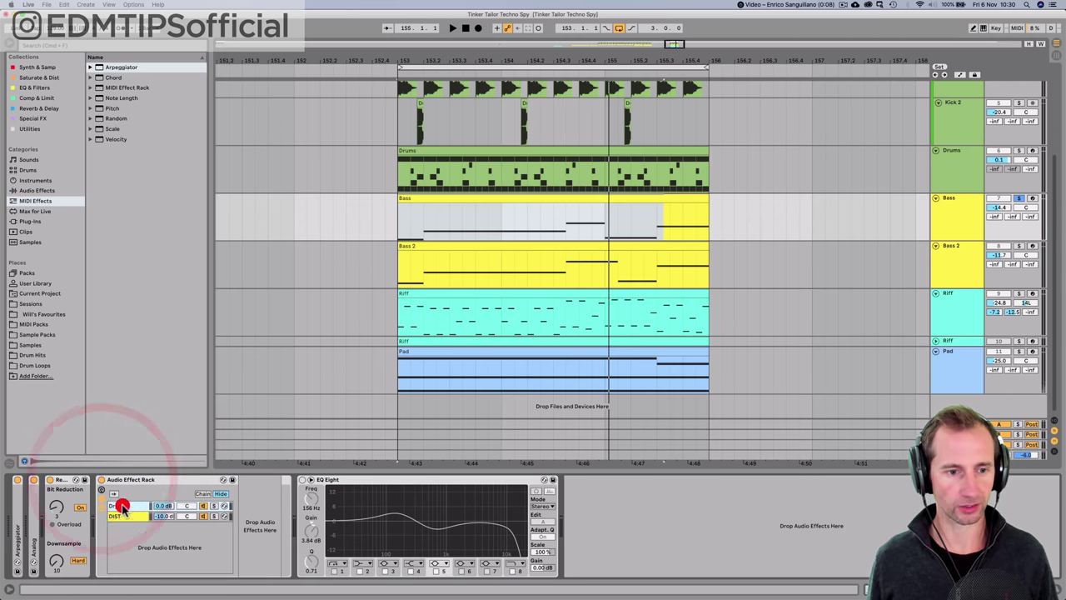
left_click(125, 506)
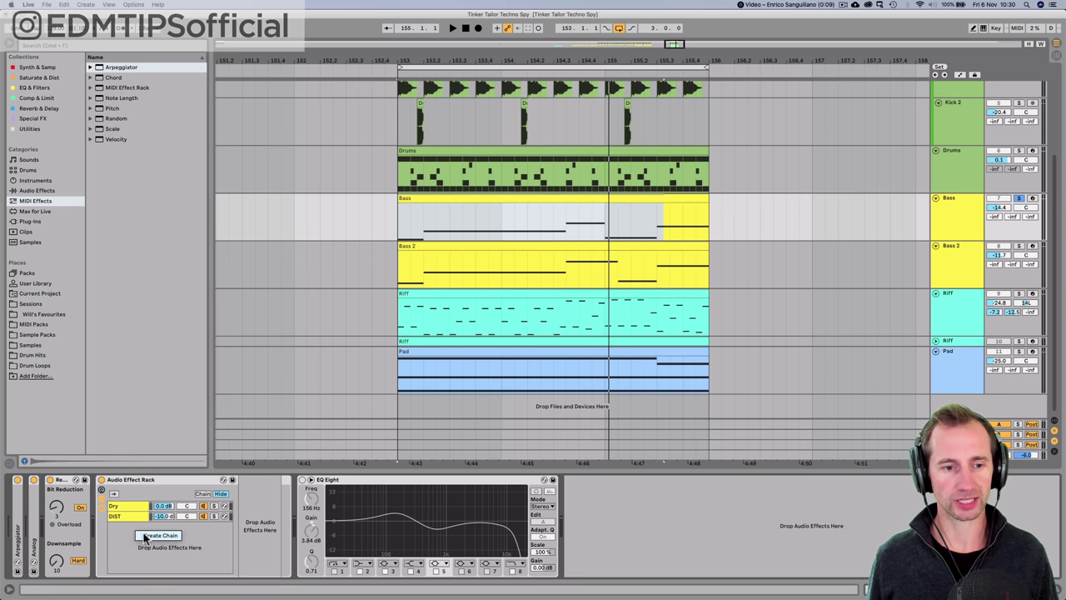
left_click(144, 536)
left_click(127, 524)
key("BackSpace")
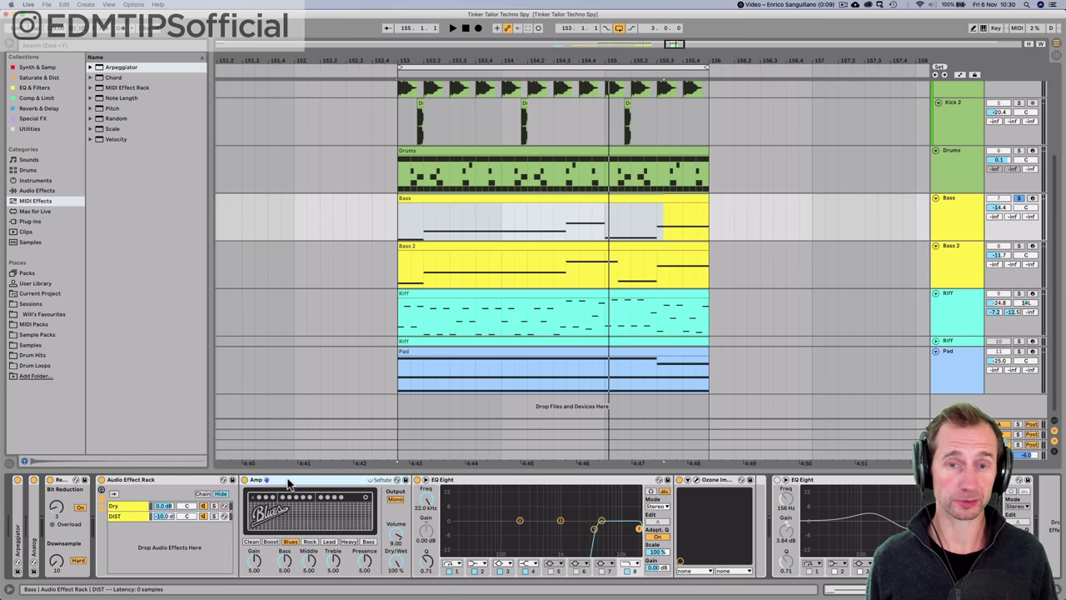
left_click(219, 517)
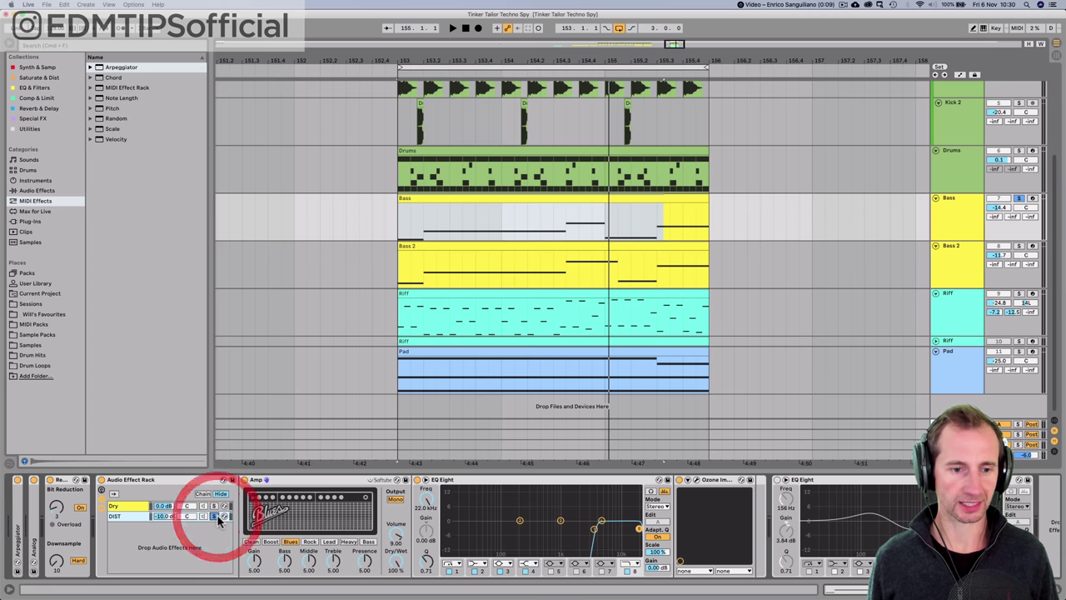
key("space")
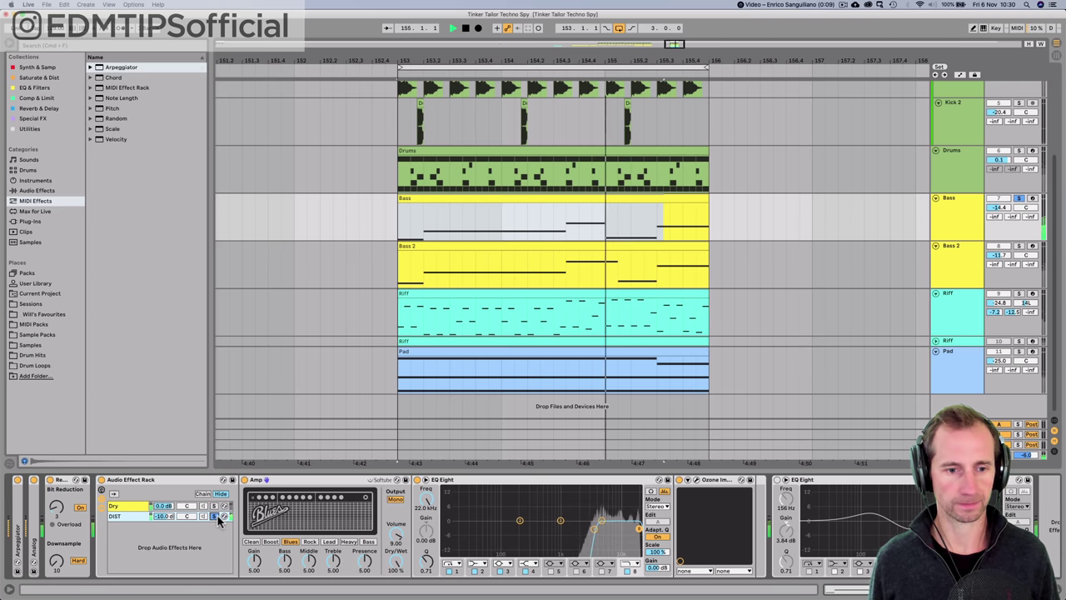
key("space")
left_click(216, 517)
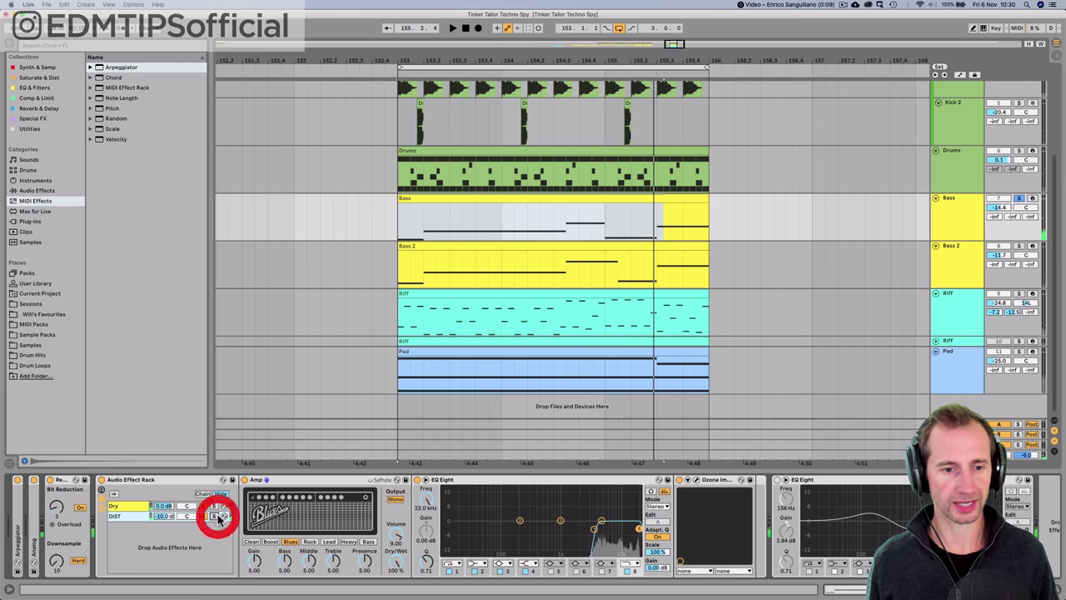
key("space")
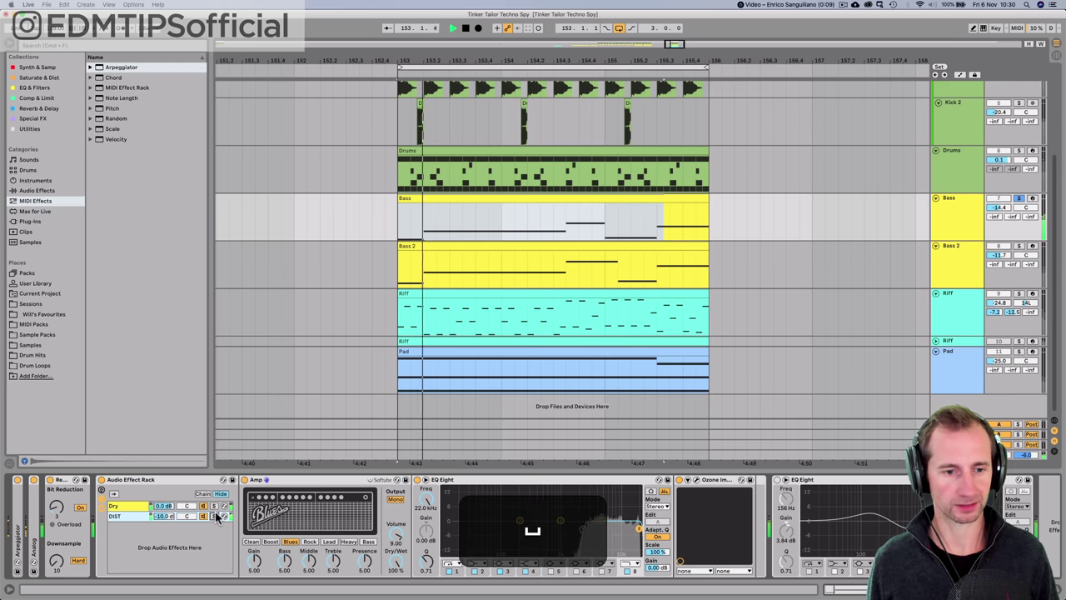
left_click(204, 517)
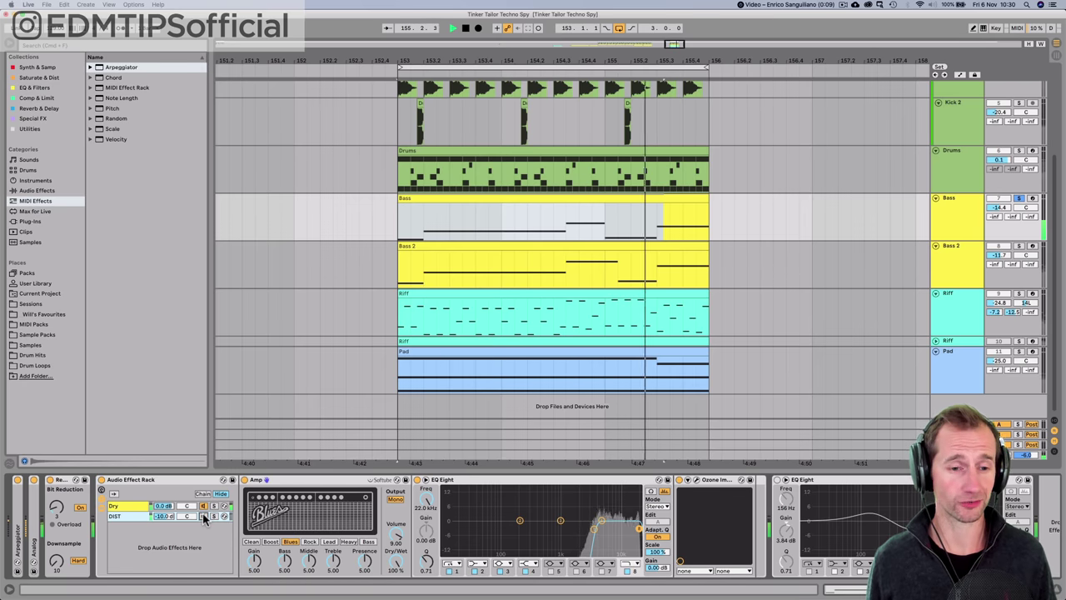
left_click(204, 517)
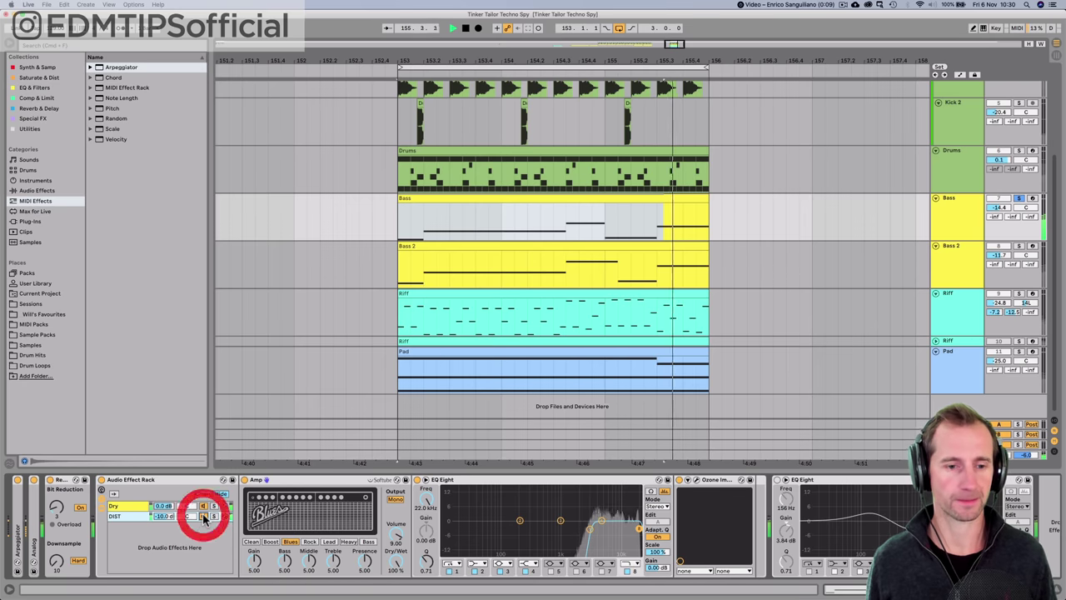
key("space")
left_click(129, 516)
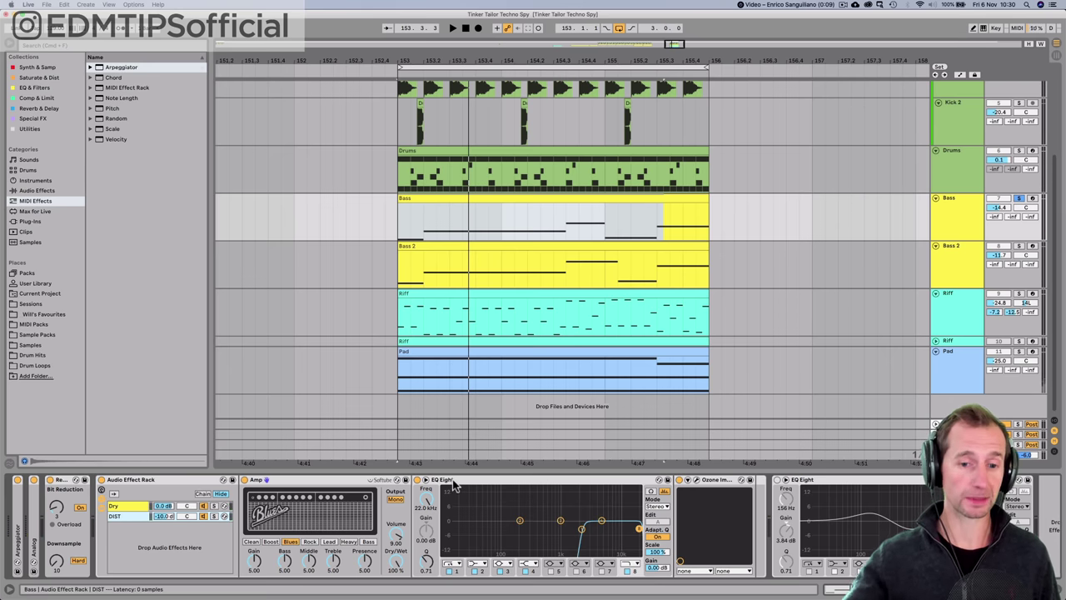
left_click(313, 481)
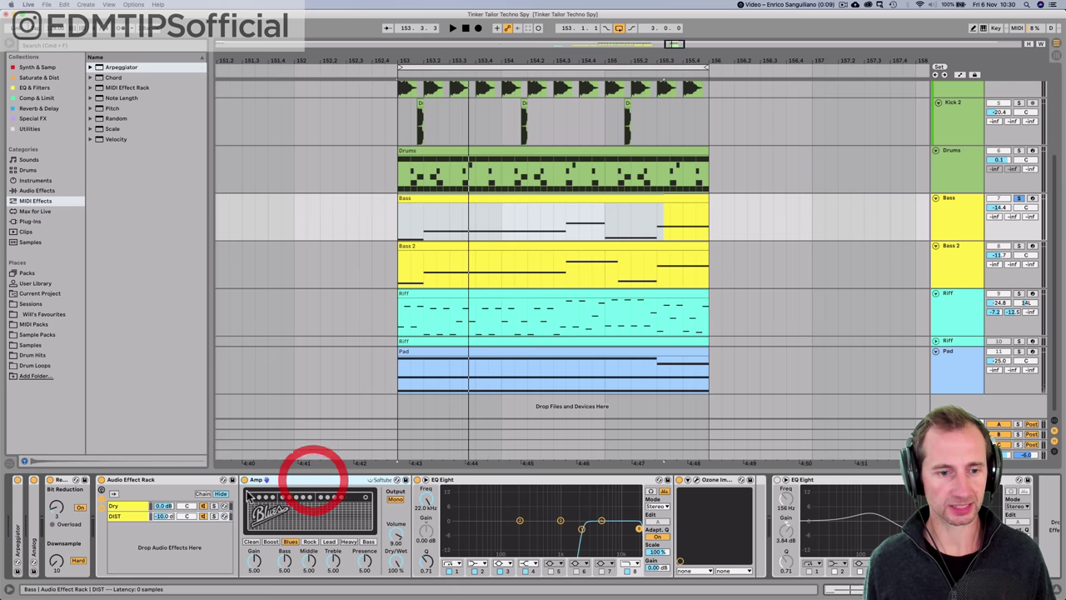
- Select the DIST chain's EQ Eight and show its Frequency A automation lane
left_click(120, 516)
left_click(319, 480)
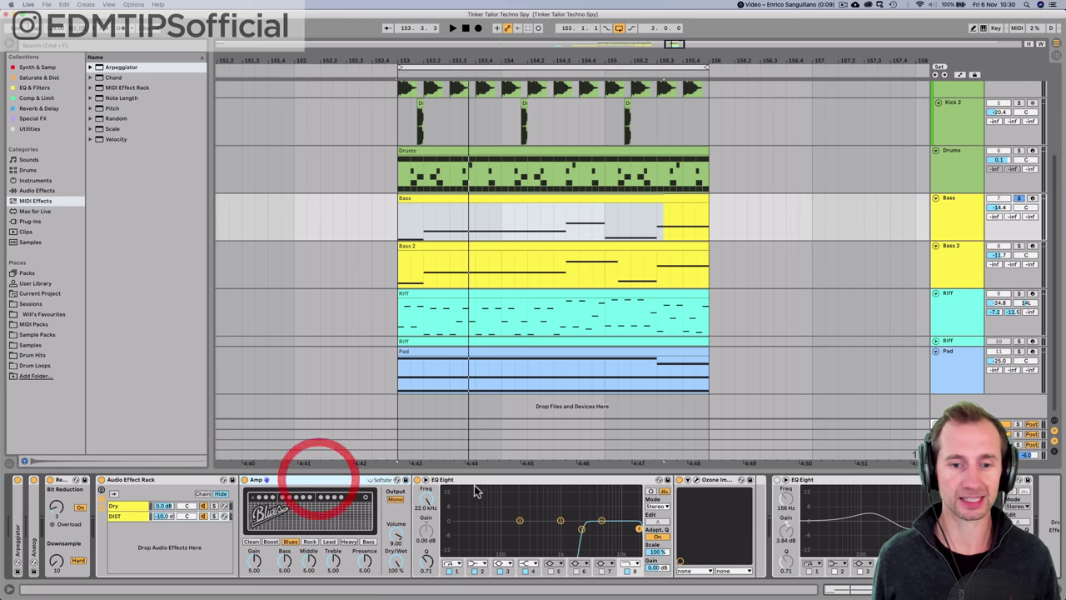
left_click(474, 479)
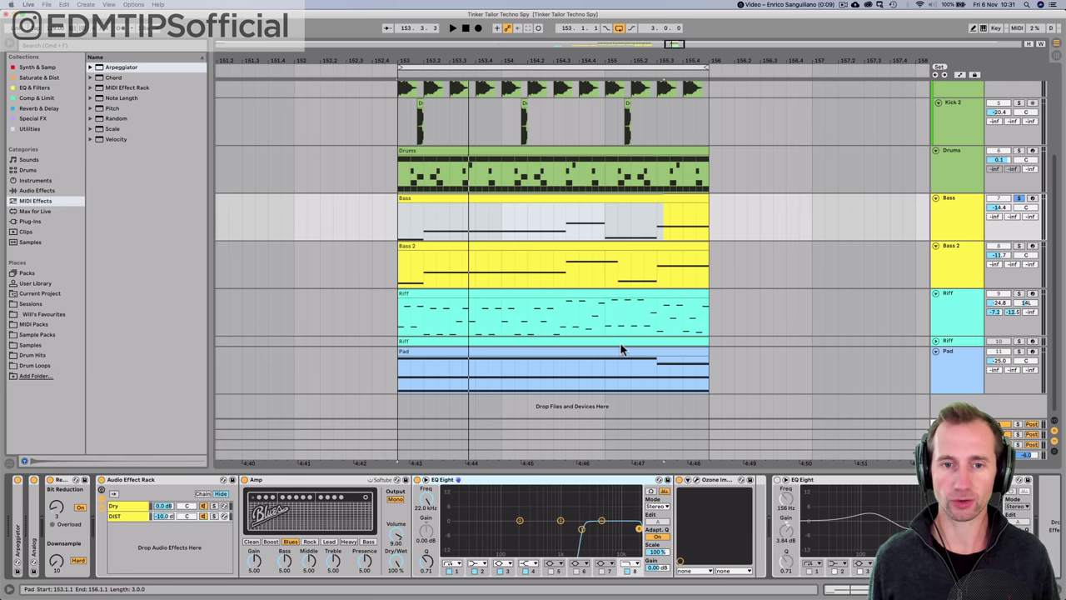
key("a")
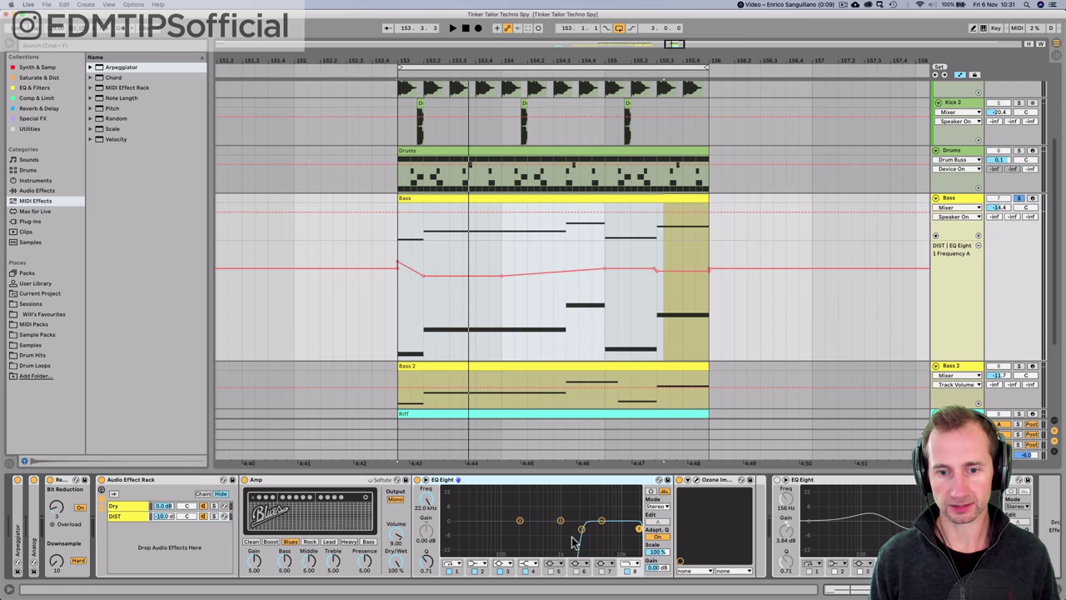
key("space")
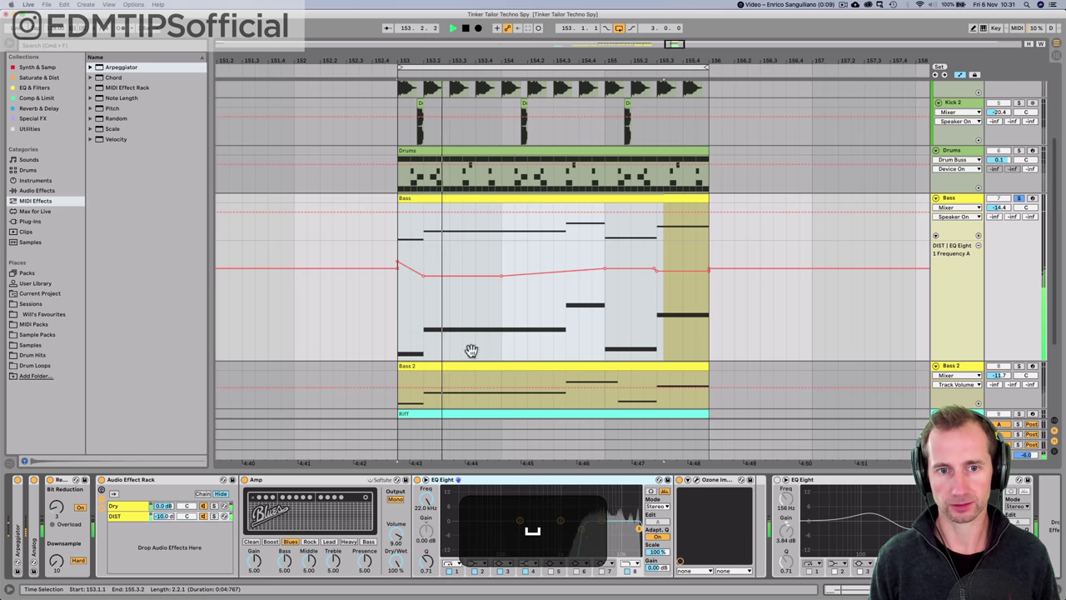
key("space")
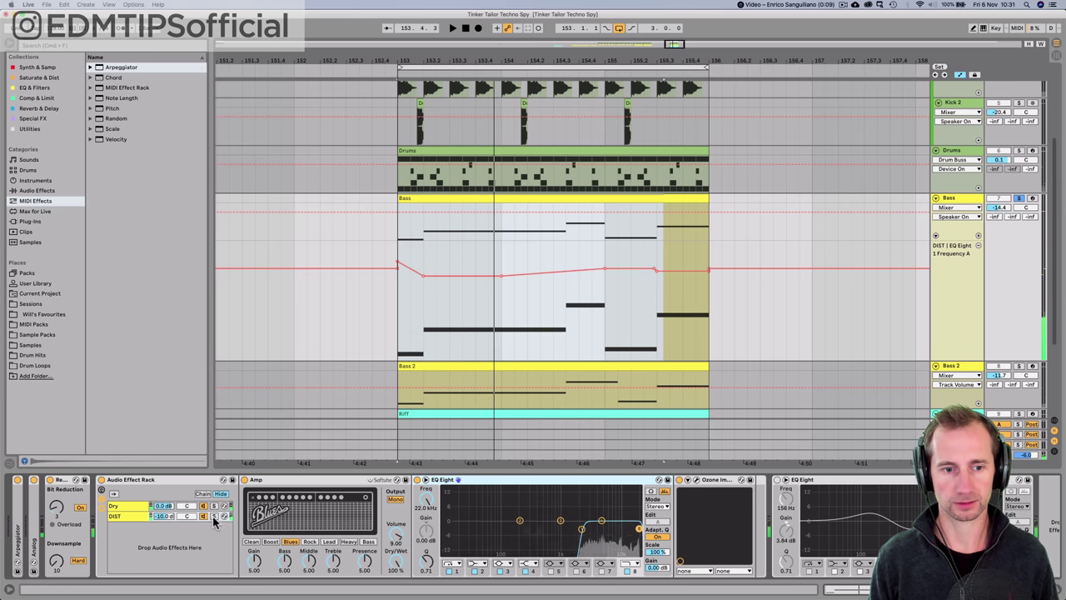
- Solo the DIST chain and play it, raising an EQ frequency breakpoint then undoing it
left_click(213, 516)
key("space")
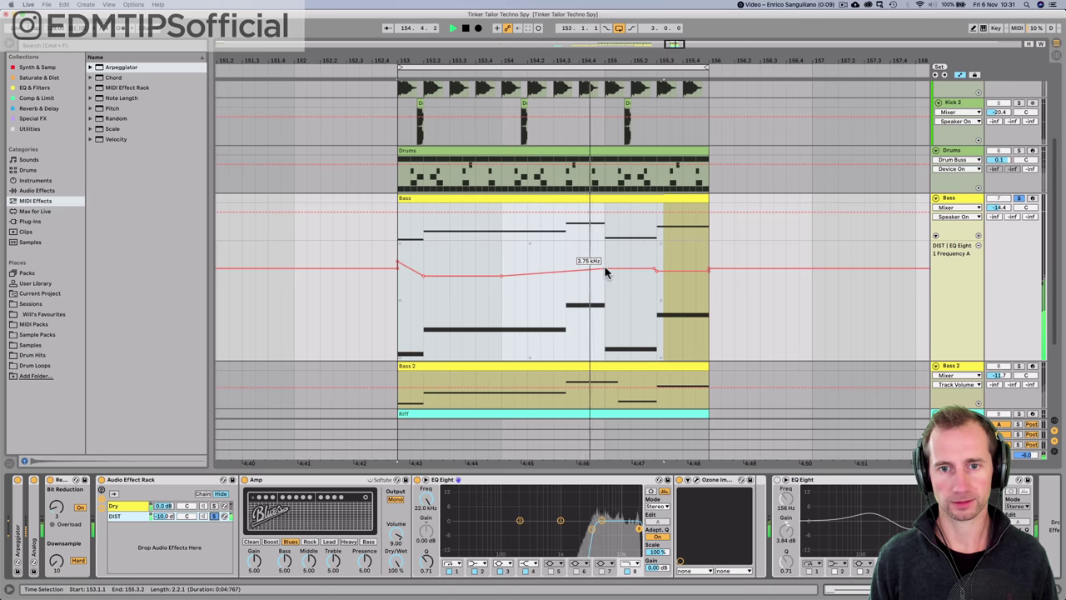
left_click_drag(604, 268, 605, 247)
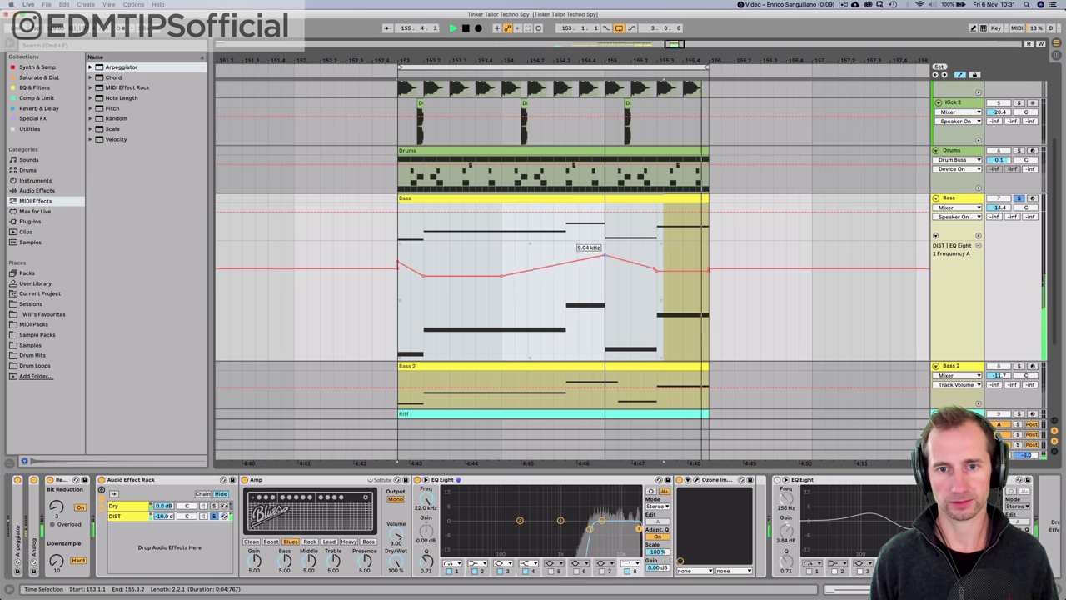
key("super+z")
key("space")
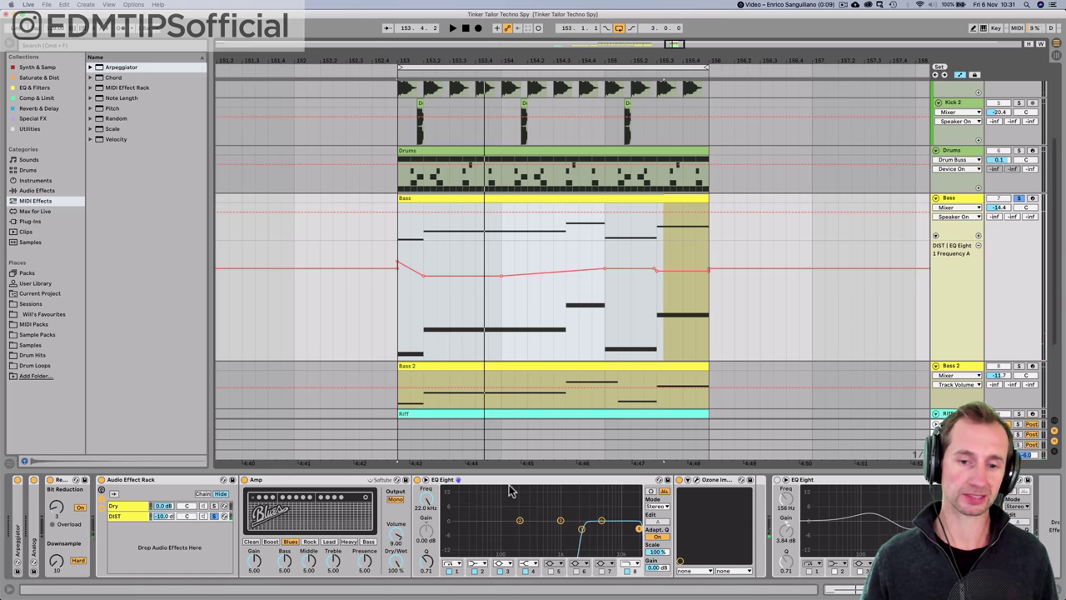
key("space")
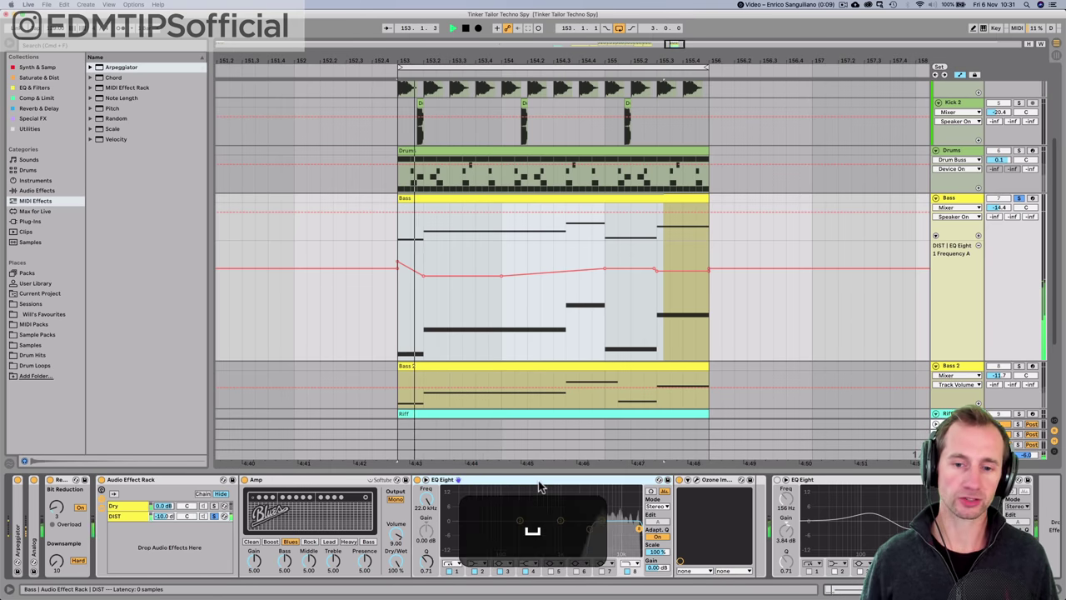
key("space")
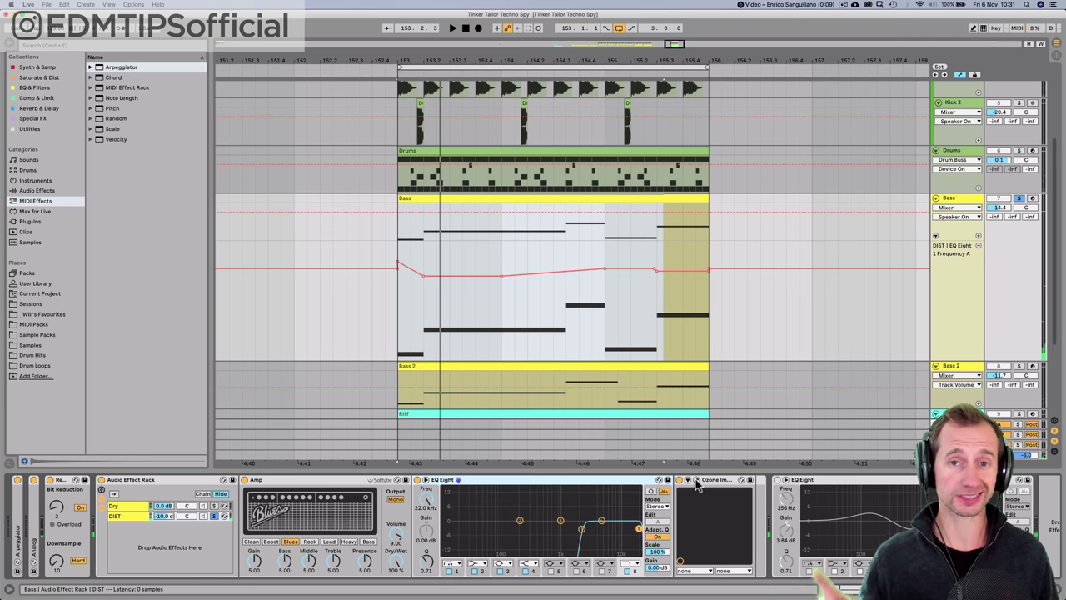
- Open the Ozone Imager window over the arrangement, enabling system Do Not Disturb
left_click(697, 481)
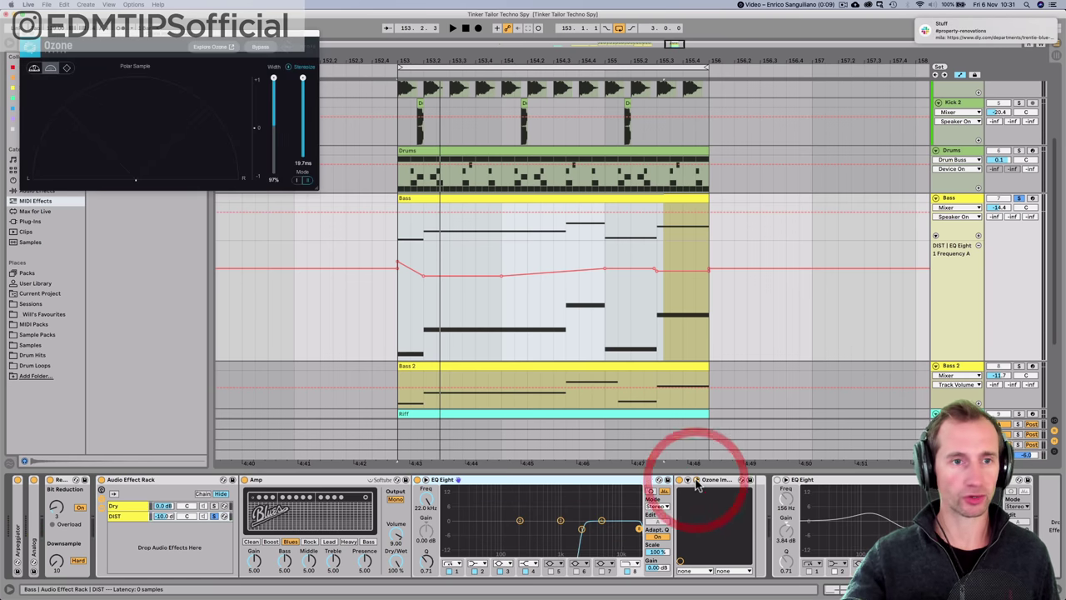
left_click(1053, 5)
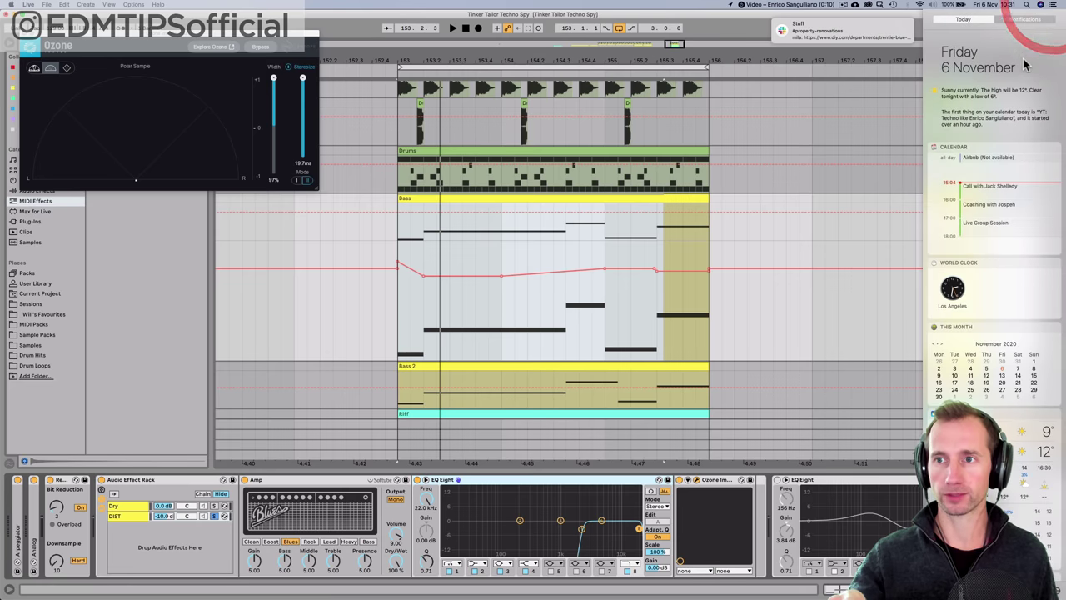
left_click(1047, 62)
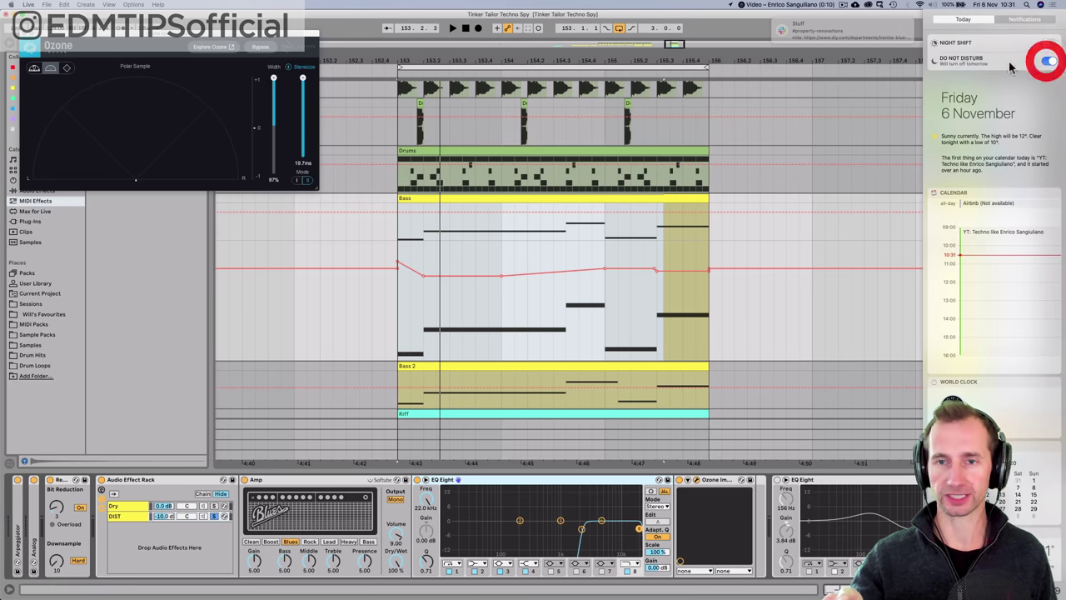
left_click(227, 38)
left_click_drag(226, 37, 371, 84)
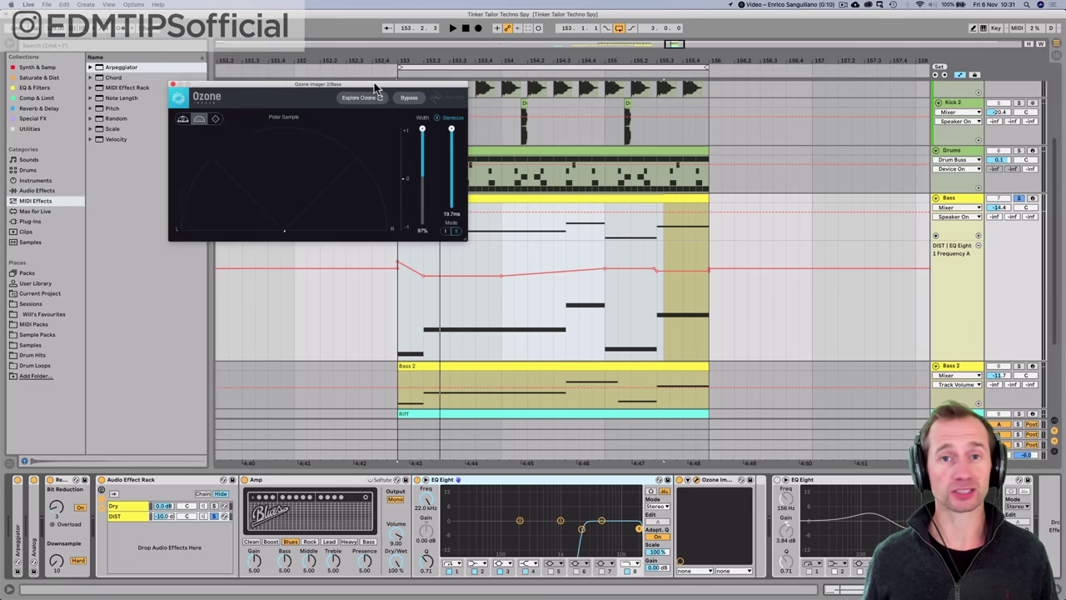
left_click(374, 83)
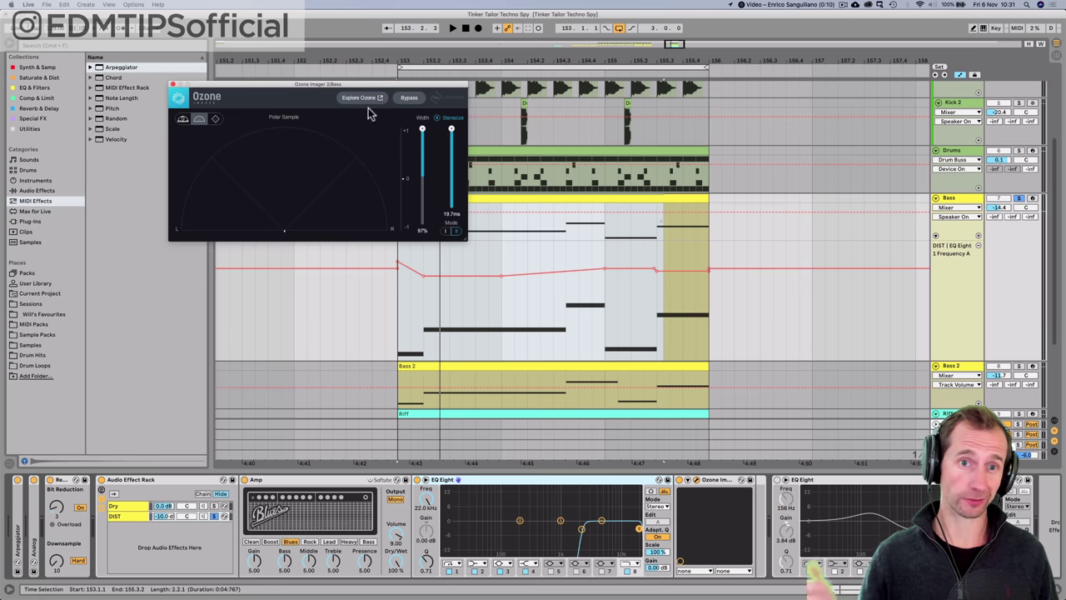
- Enable Stereoize in Ozone Imager during playback and unsolo the DIST chain
key("space")
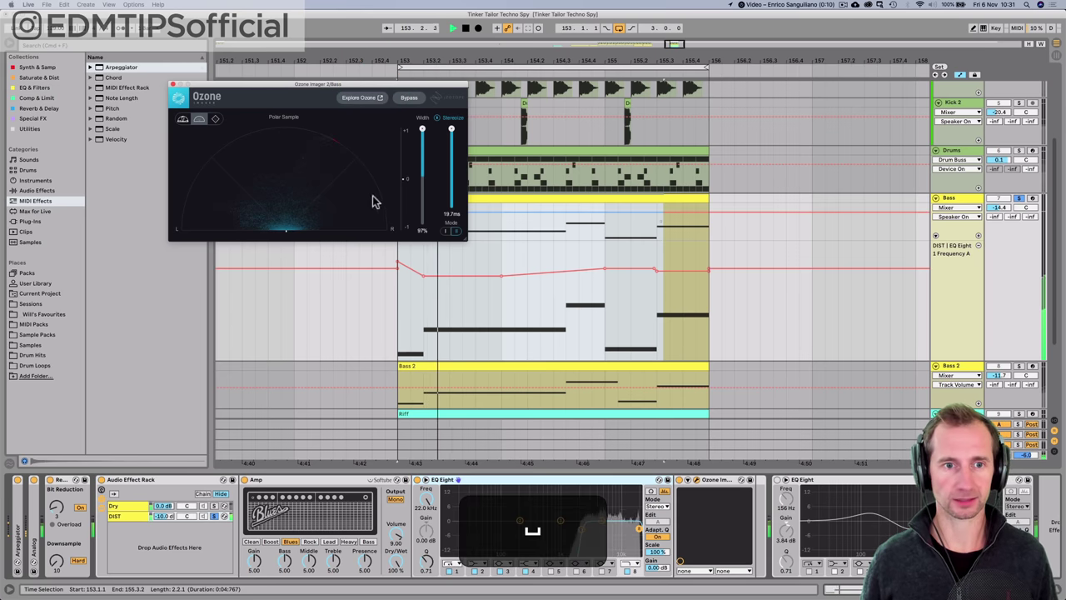
left_click(439, 118)
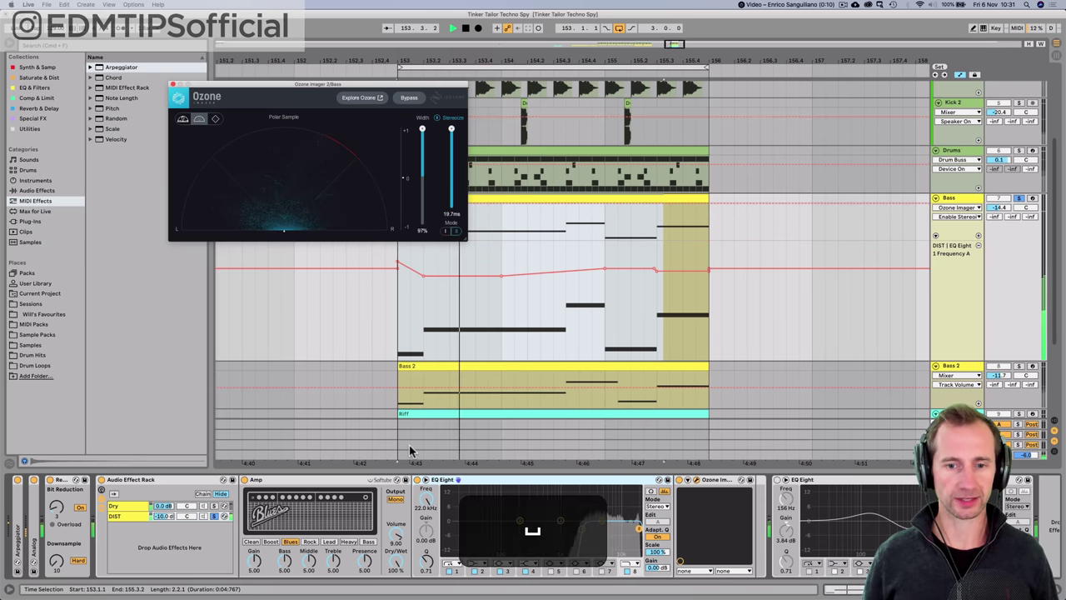
left_click(214, 516)
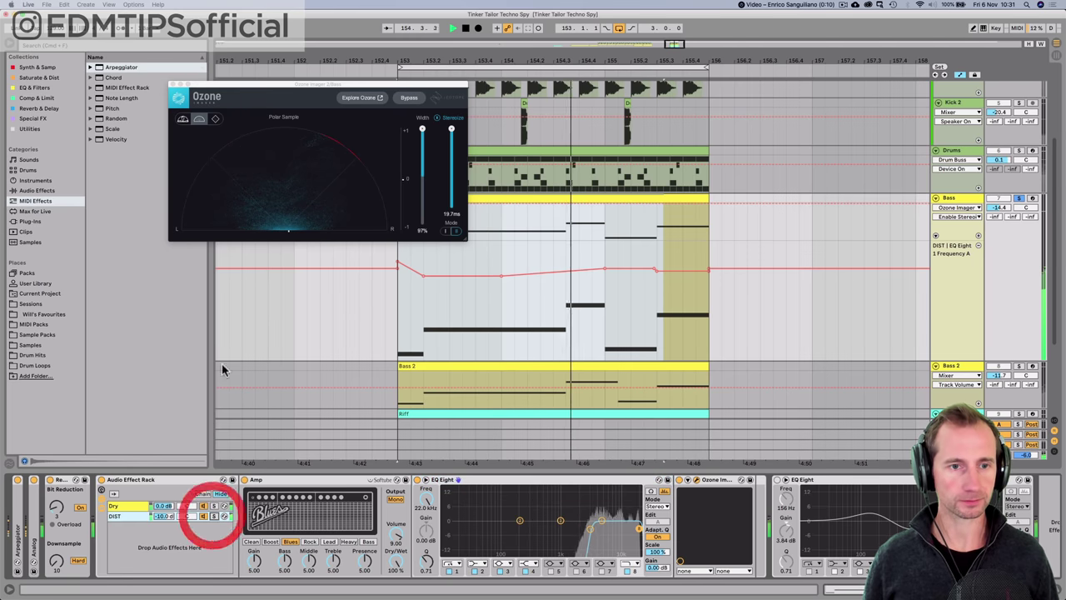
- Close the imager and switch on the Dry chain's EQ Eight, comparing it bypassed while playing
left_click(173, 84)
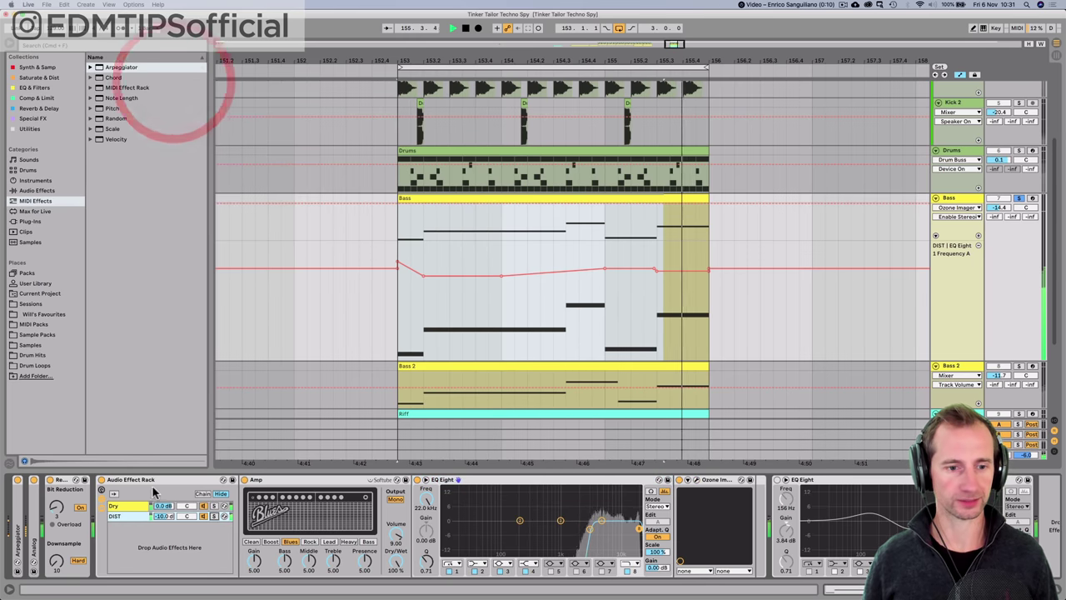
left_click(125, 508)
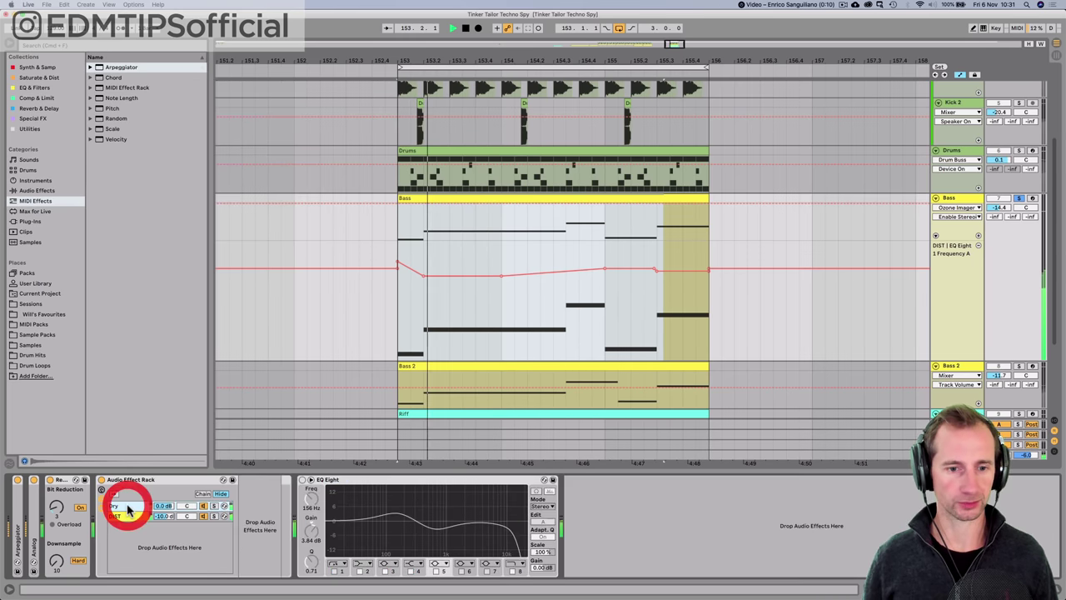
key("space")
left_click(345, 480)
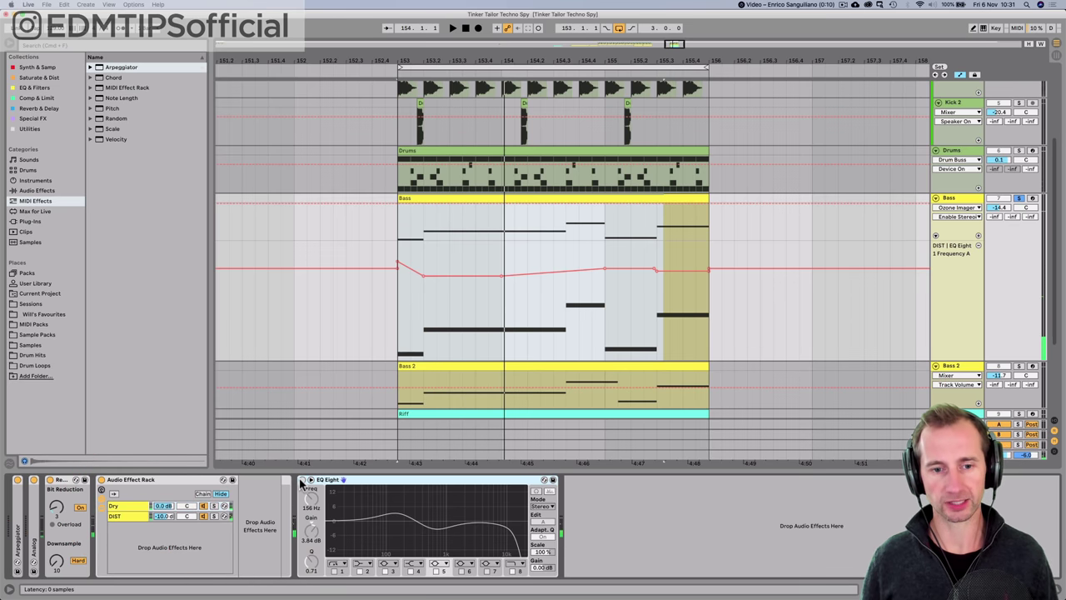
left_click(302, 480)
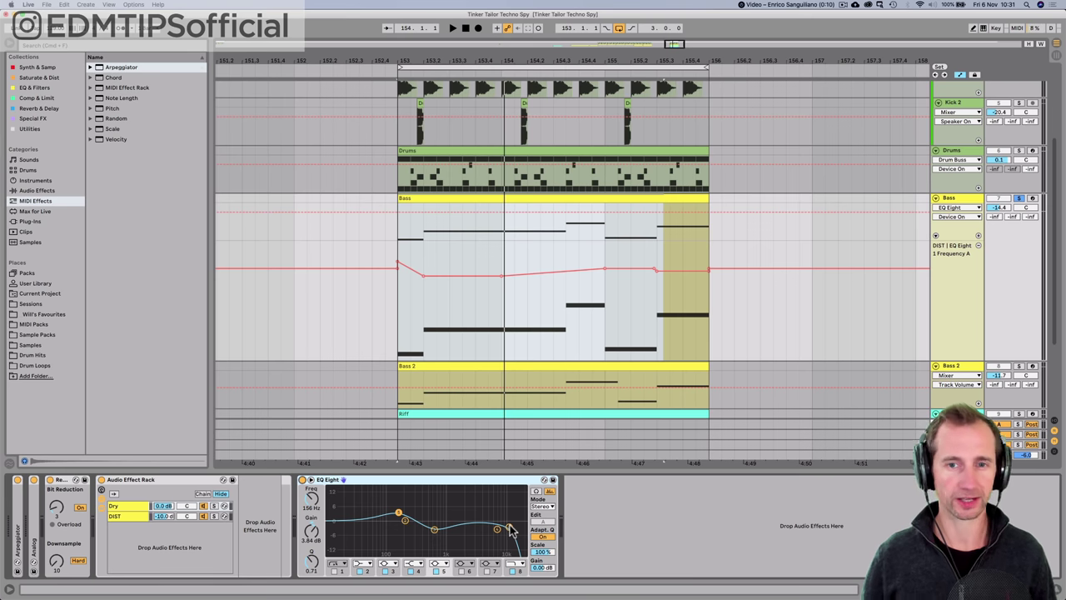
key("space")
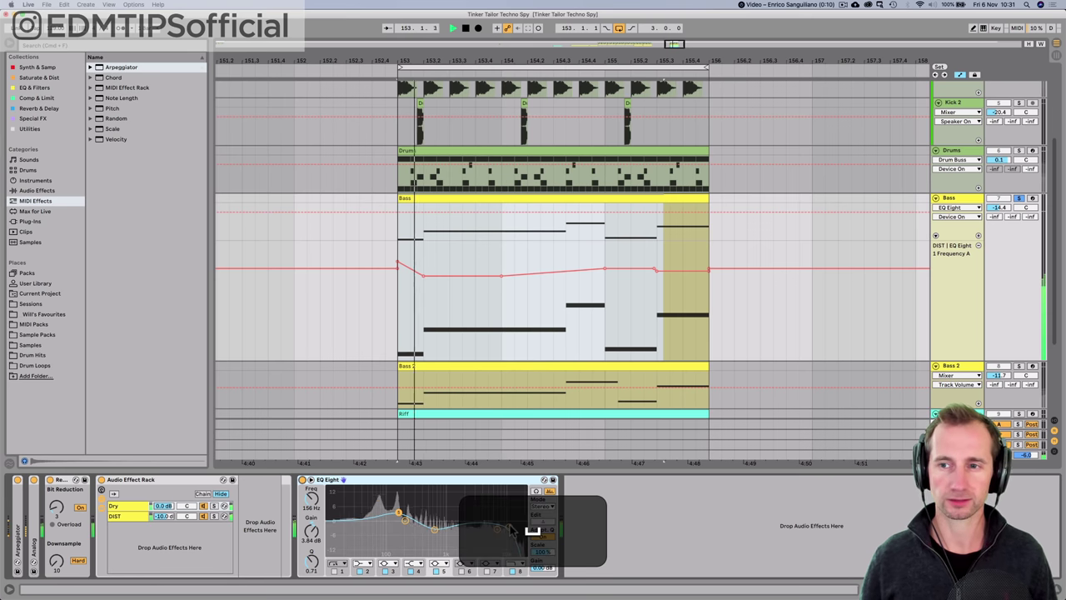
left_click(303, 480)
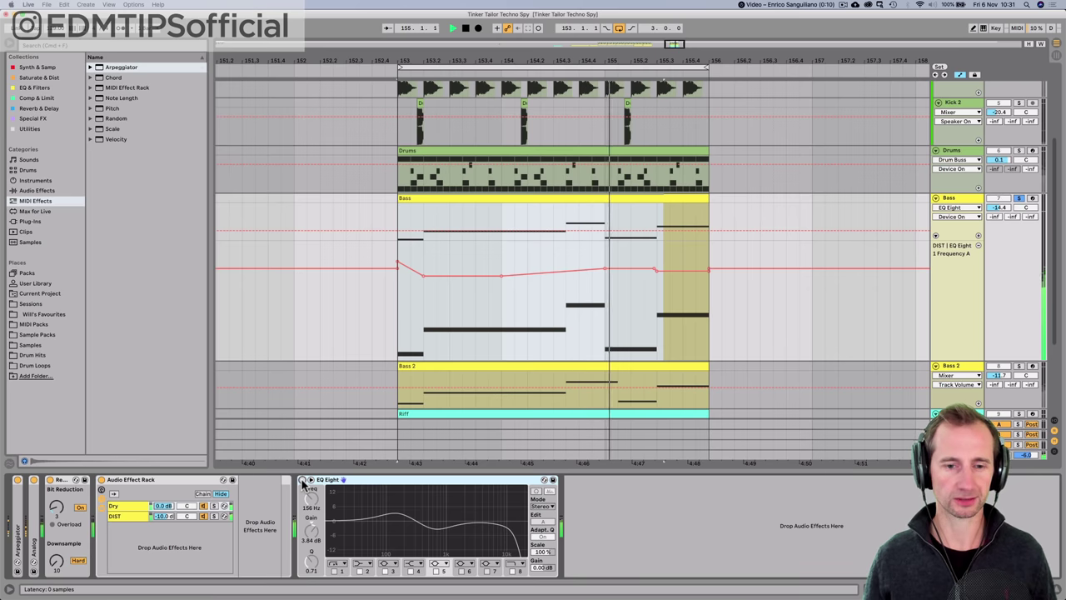
left_click(302, 481)
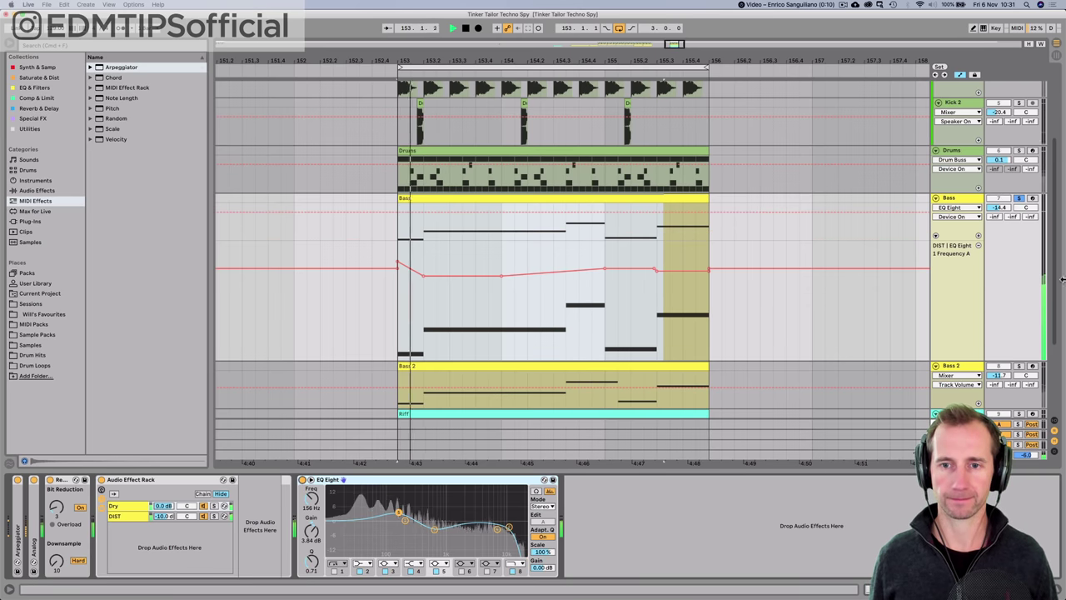
key("space")
- Play KICK and bass soloed together, clear all solos, and select the Drums track
scroll(942, 293, "up", 4)
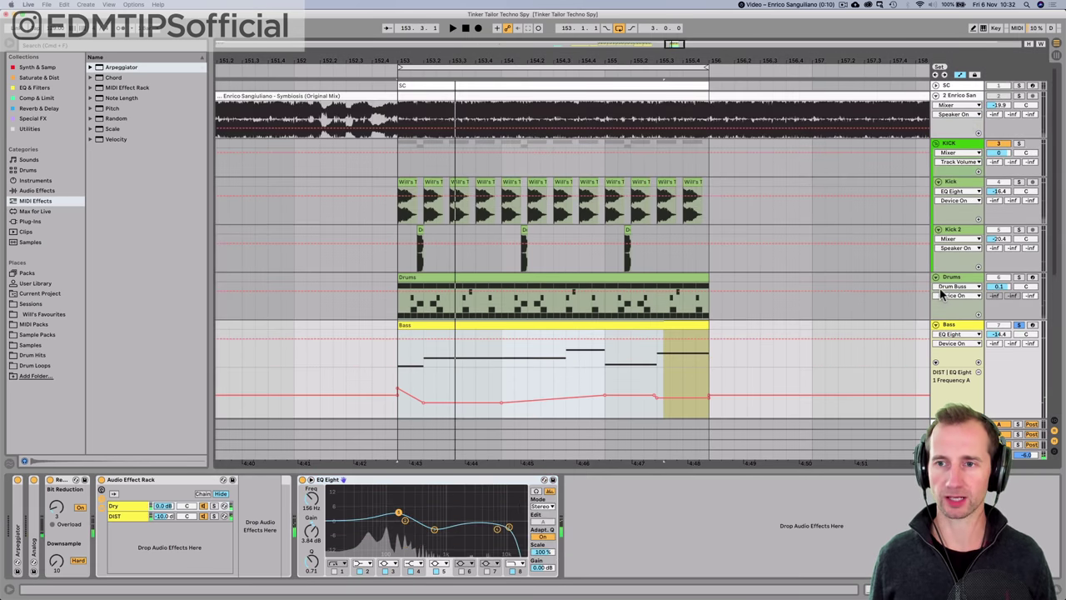
left_click(1018, 144, "super")
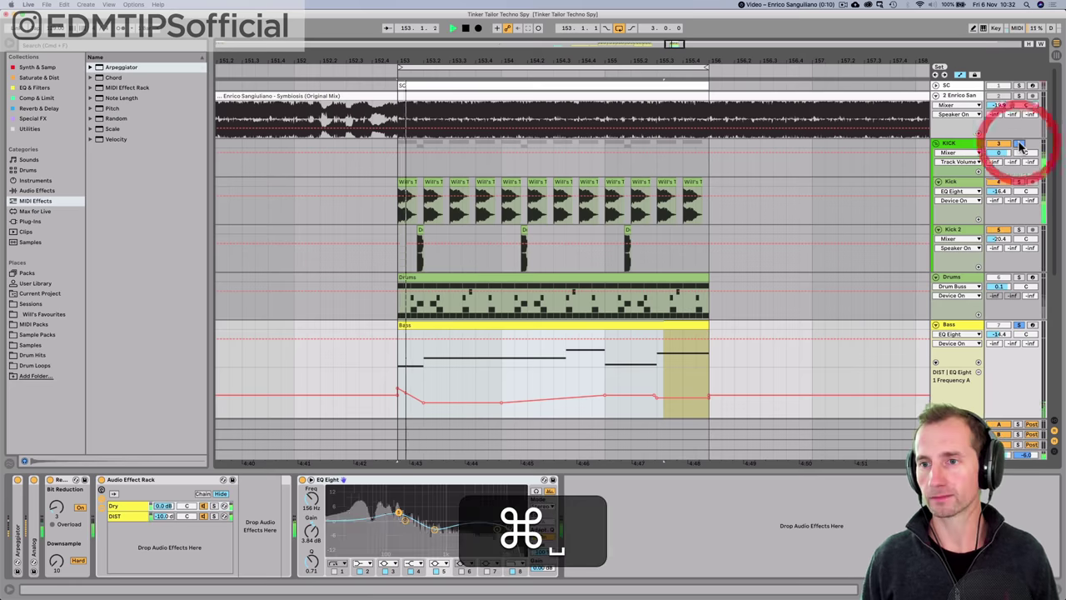
key("space")
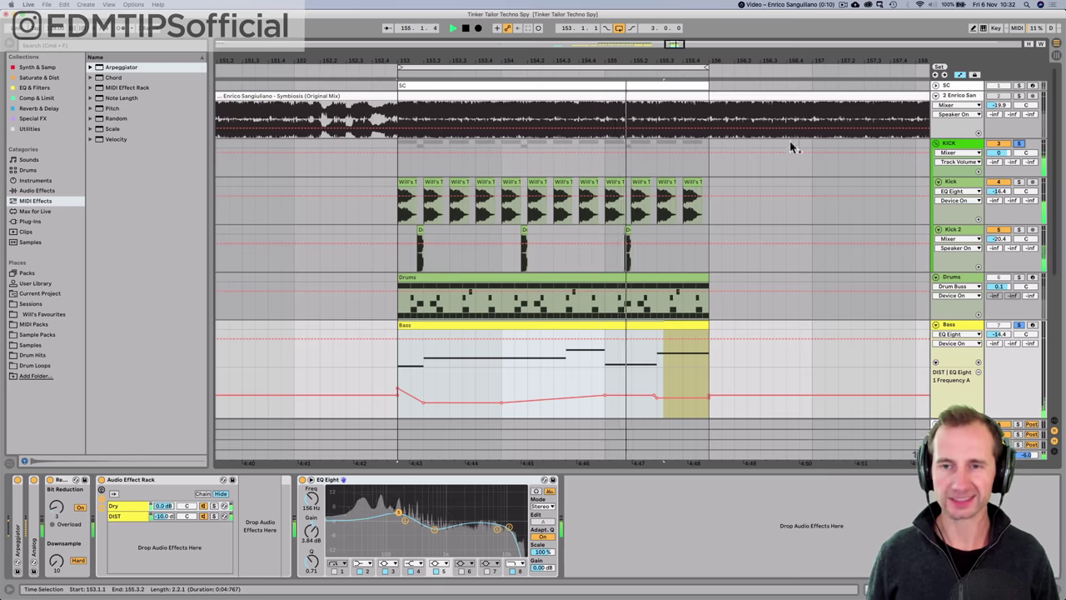
key("space")
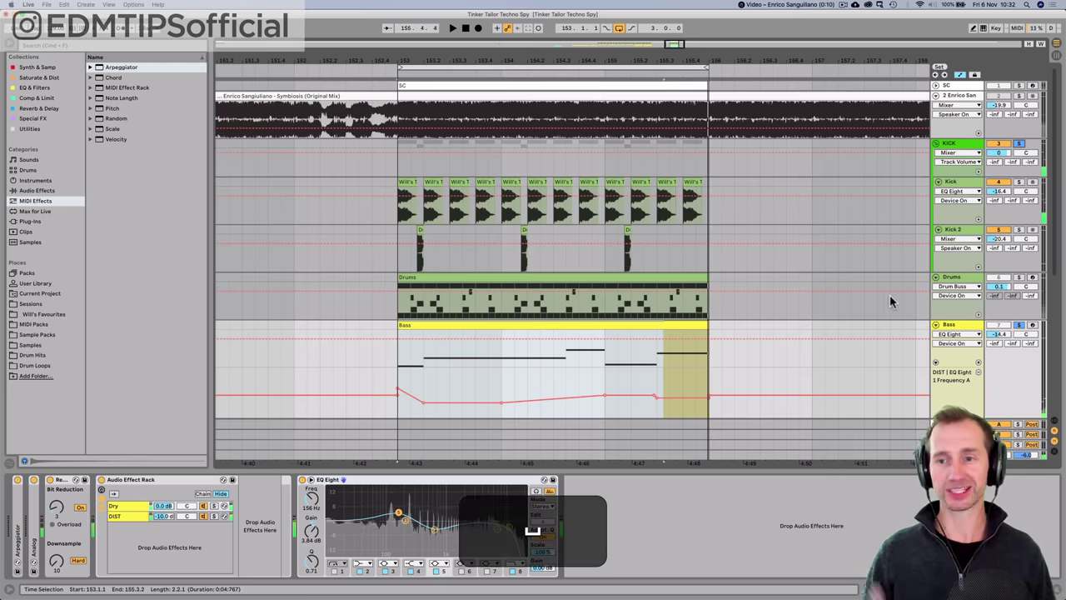
left_click(1019, 326)
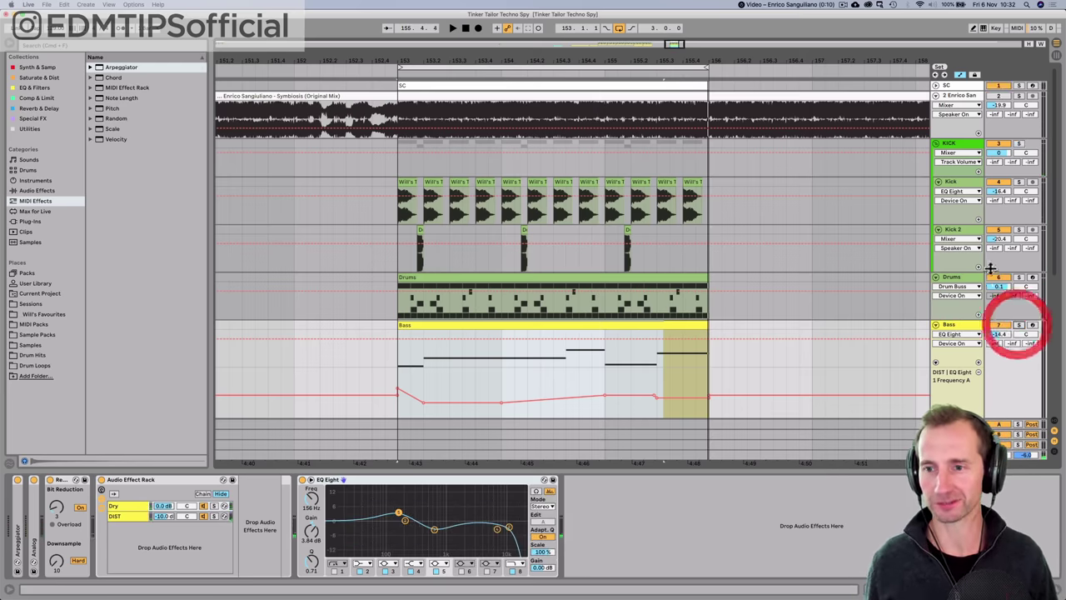
left_click(960, 278)
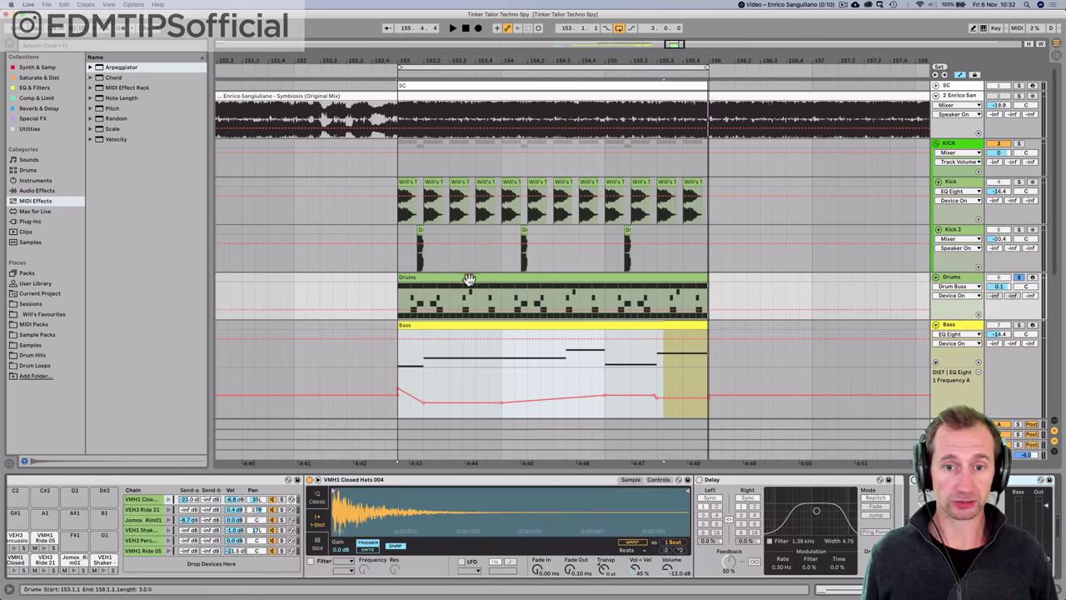
- Open the Drums clip, audition the Closed Hats notes, and play the Closed Hats chain soloed
double_click(468, 277)
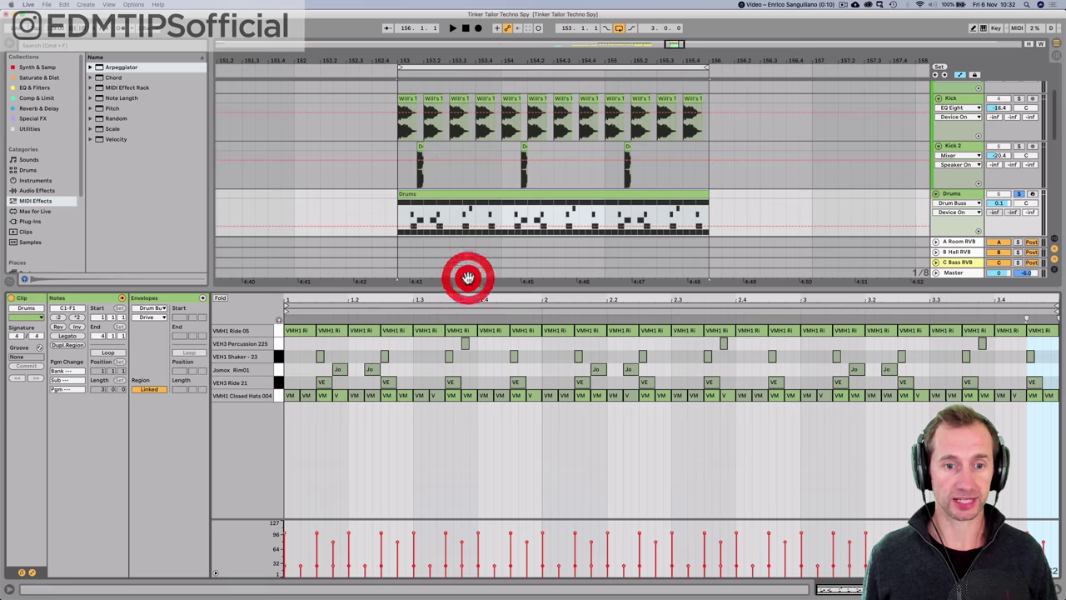
left_click(280, 397)
key("p")
left_click(280, 397)
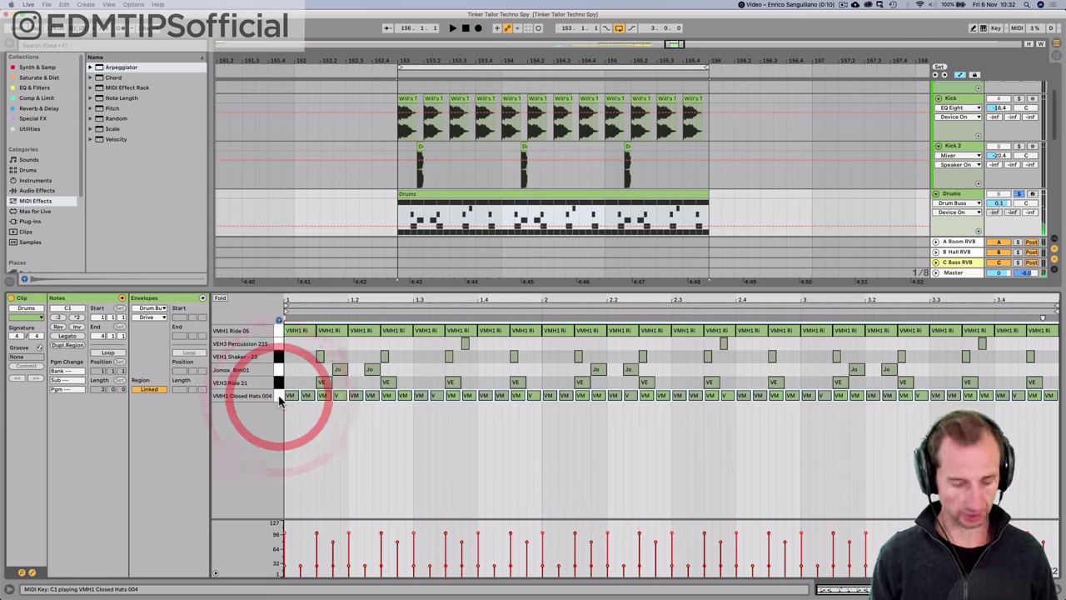
key("shift+Tab")
left_click(281, 499)
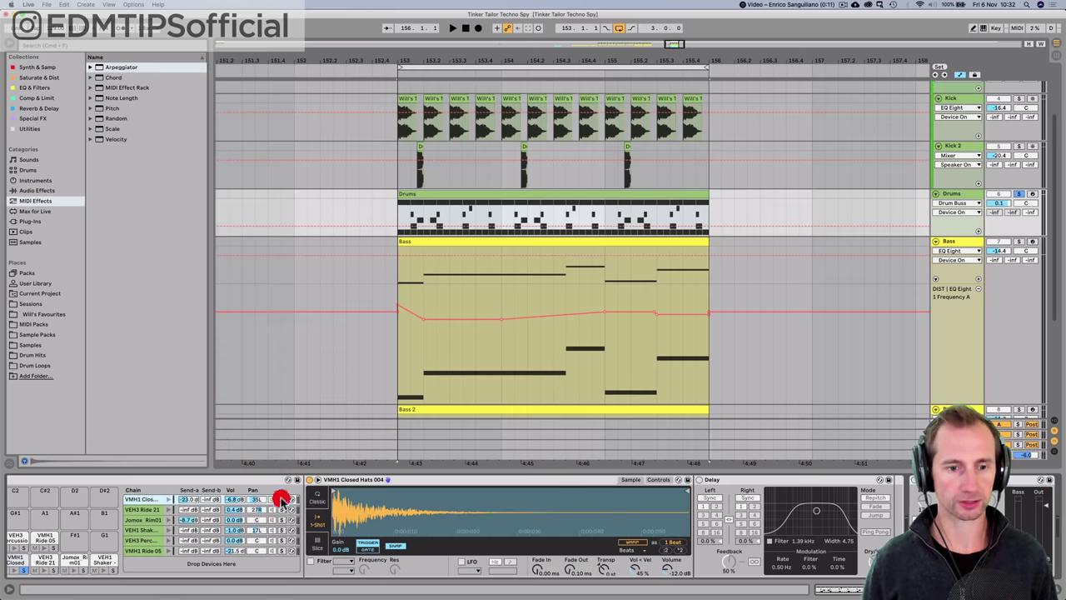
key("space")
double_click(409, 191)
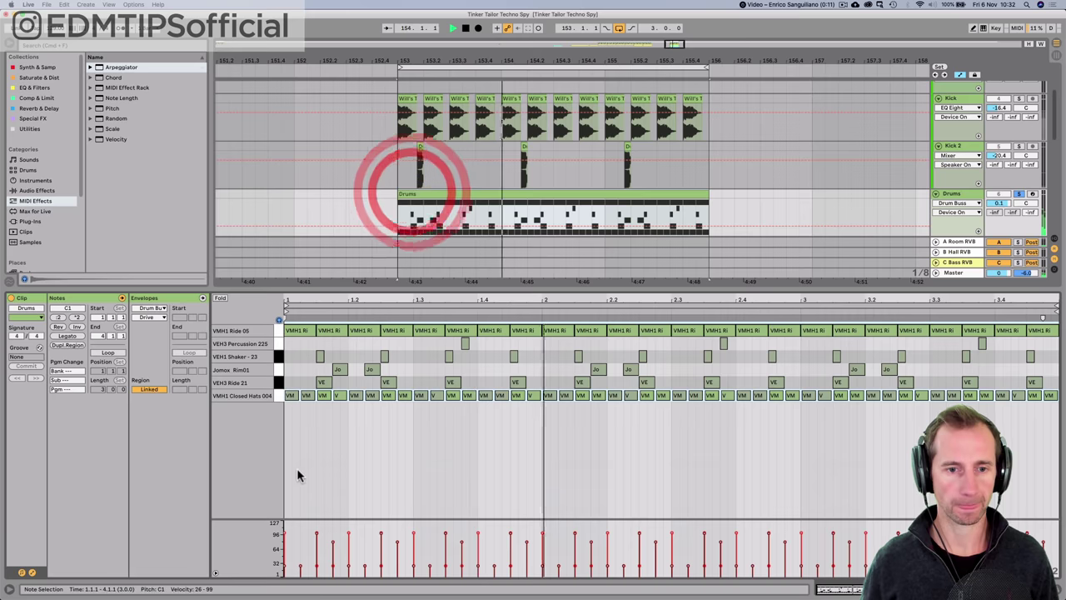
key("space")
- Duplicate the first four Closed Hats notes twice, delete copies past the loop end, and play
left_click(298, 416)
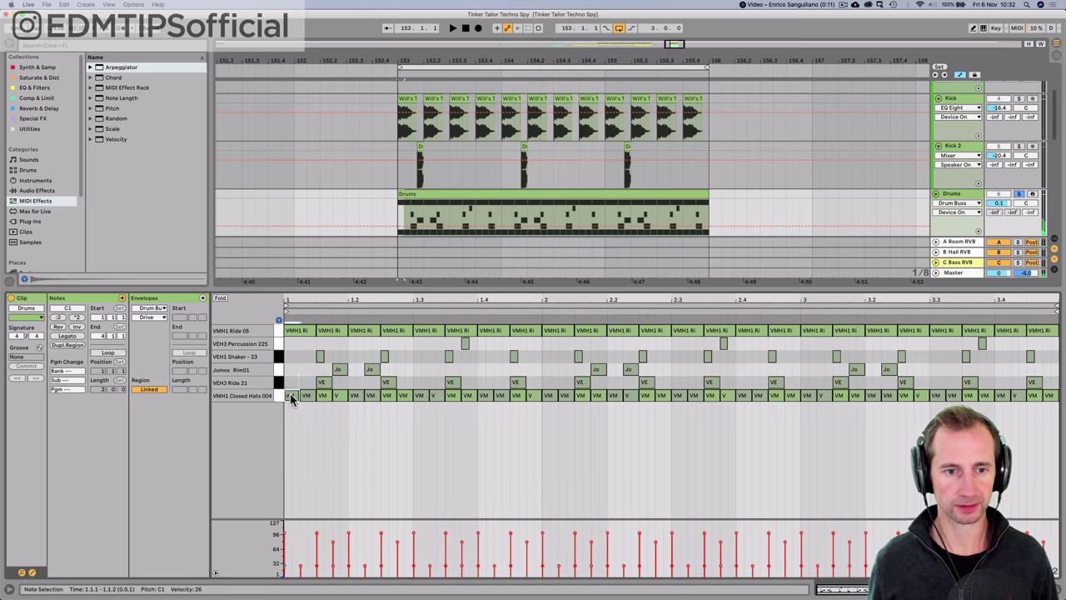
left_click(290, 394)
left_click(307, 397)
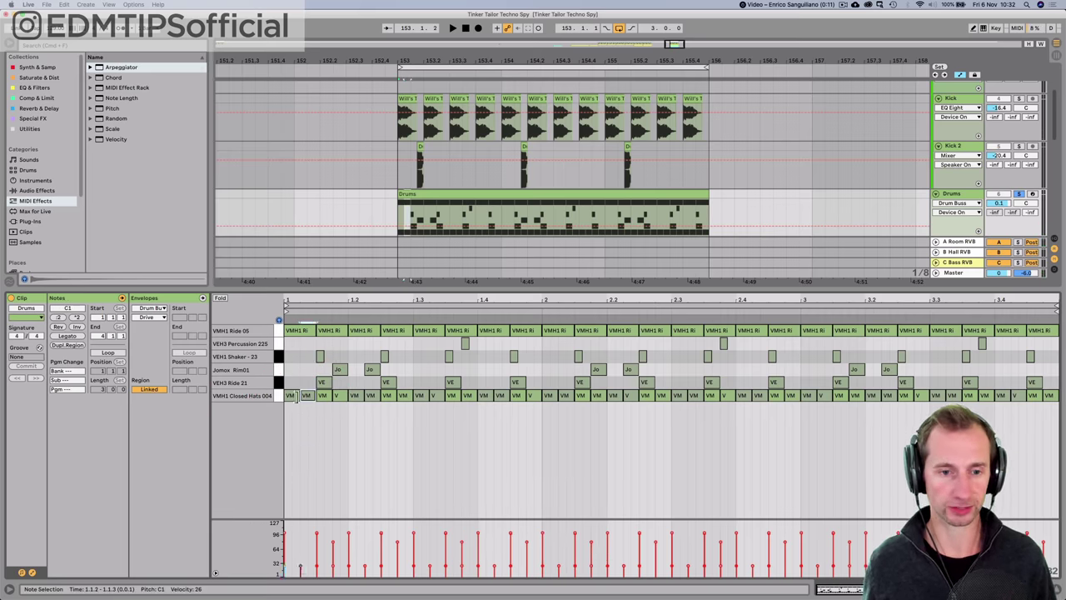
left_click(339, 394)
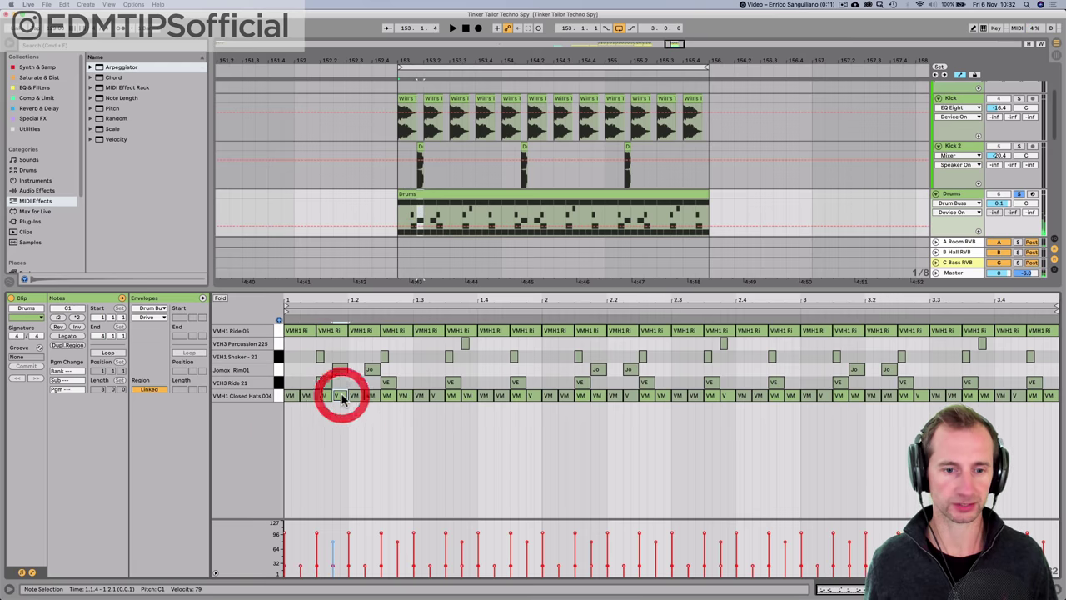
left_click_drag(290, 406, 345, 401)
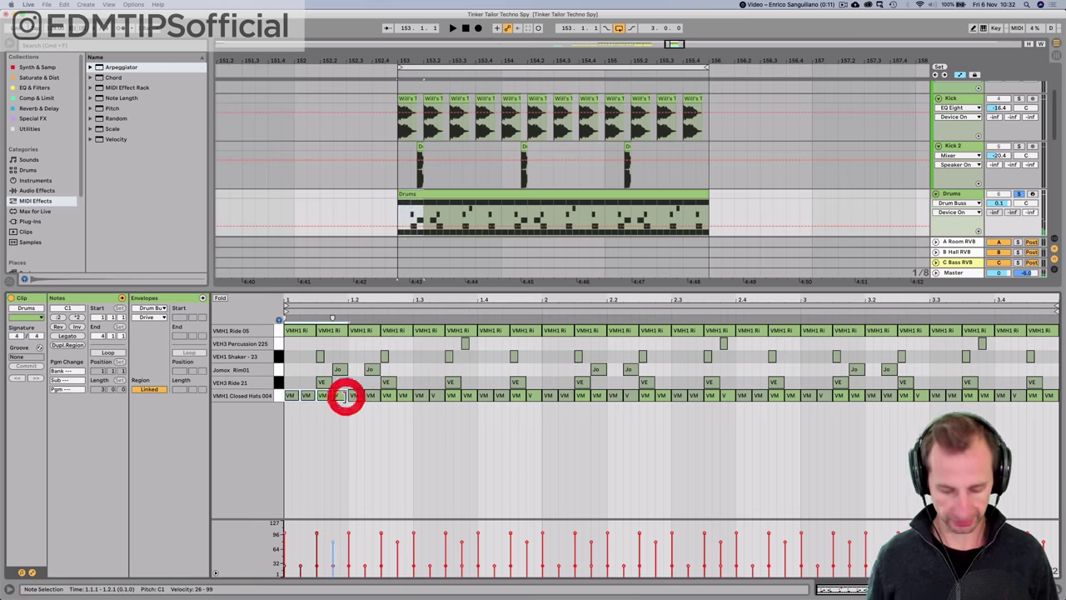
key("super+d")
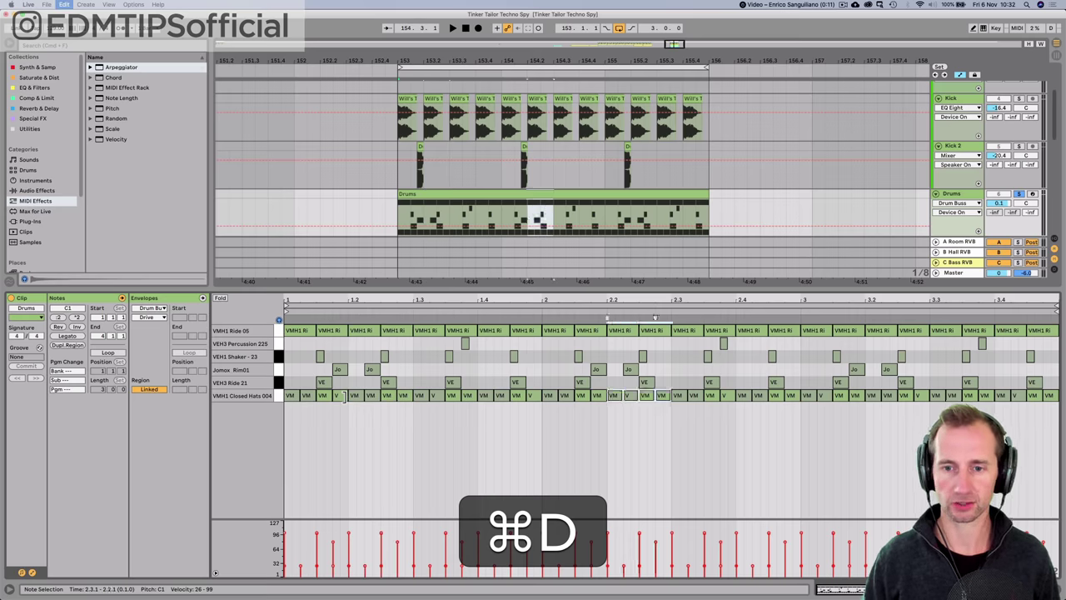
key("super+d")
key("super+d")
key("super+d")
key("super+d")
key("super+d")
key("super+d")
key("super+d")
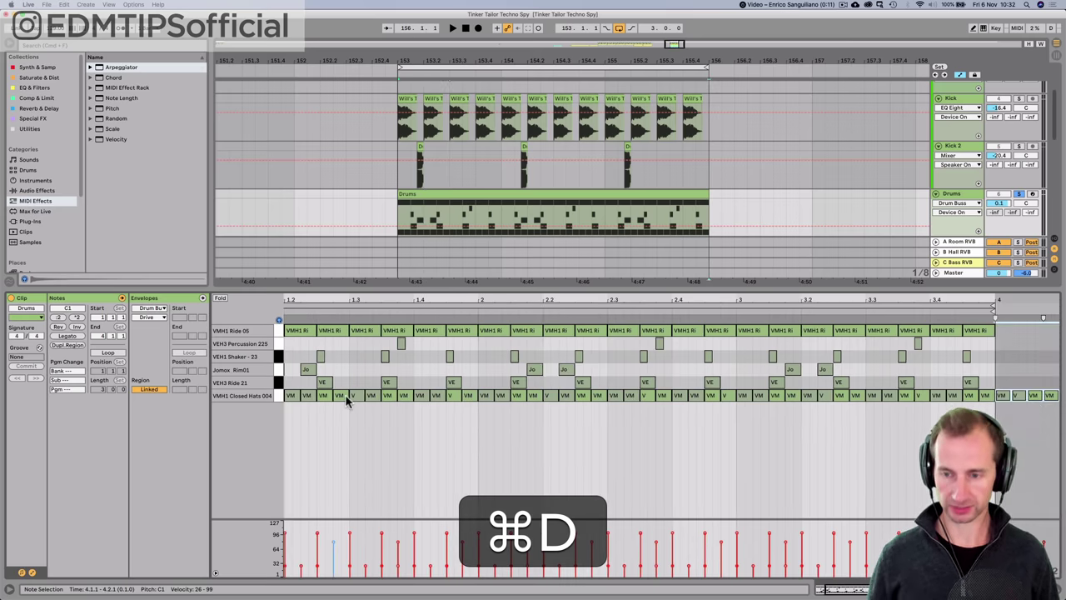
key("BackSpace")
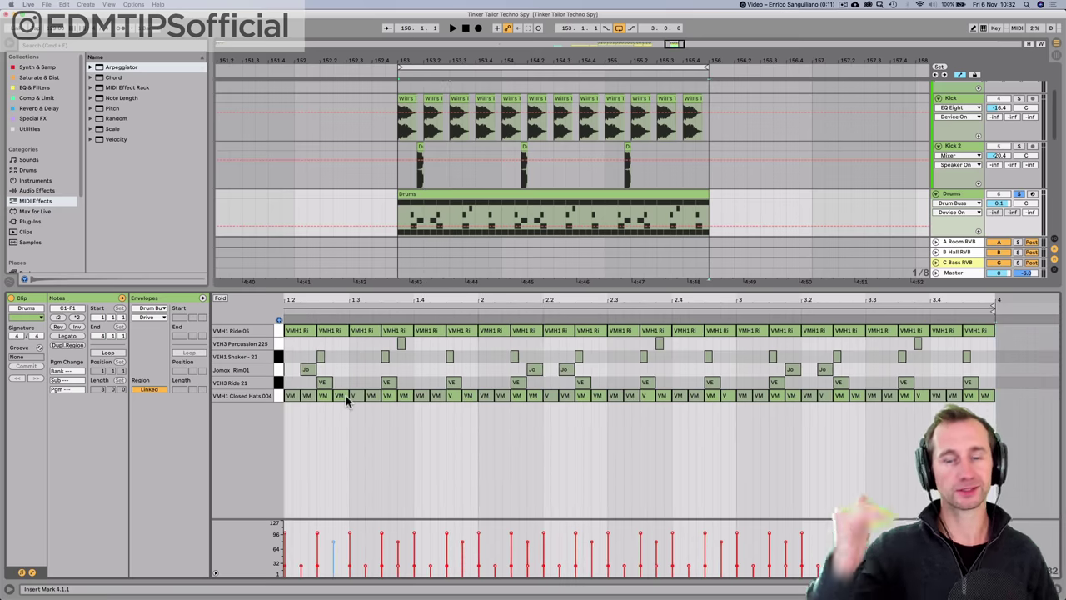
key("space")
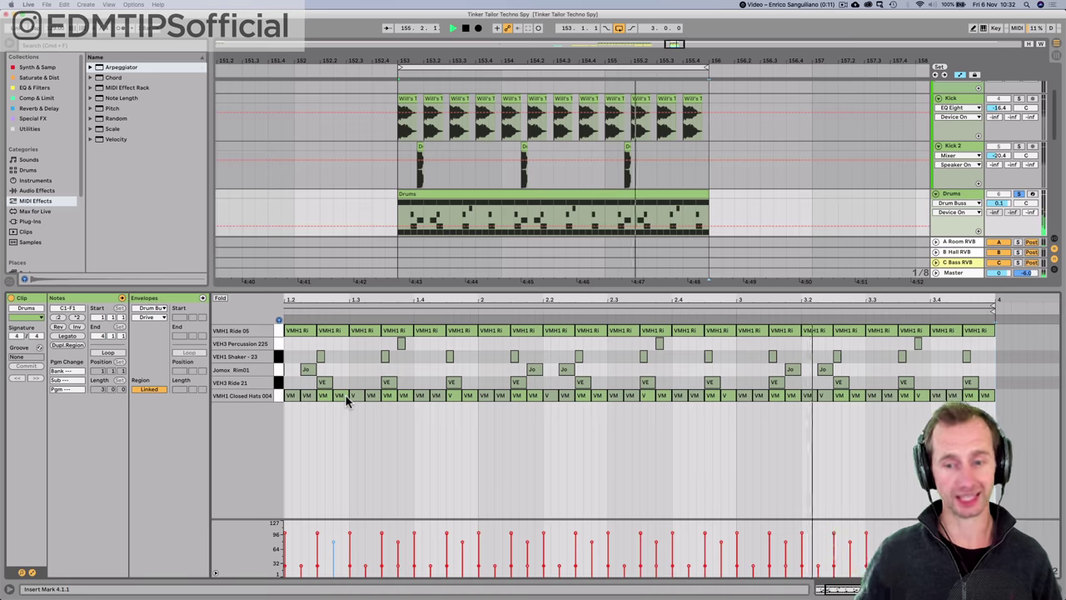
key("space")
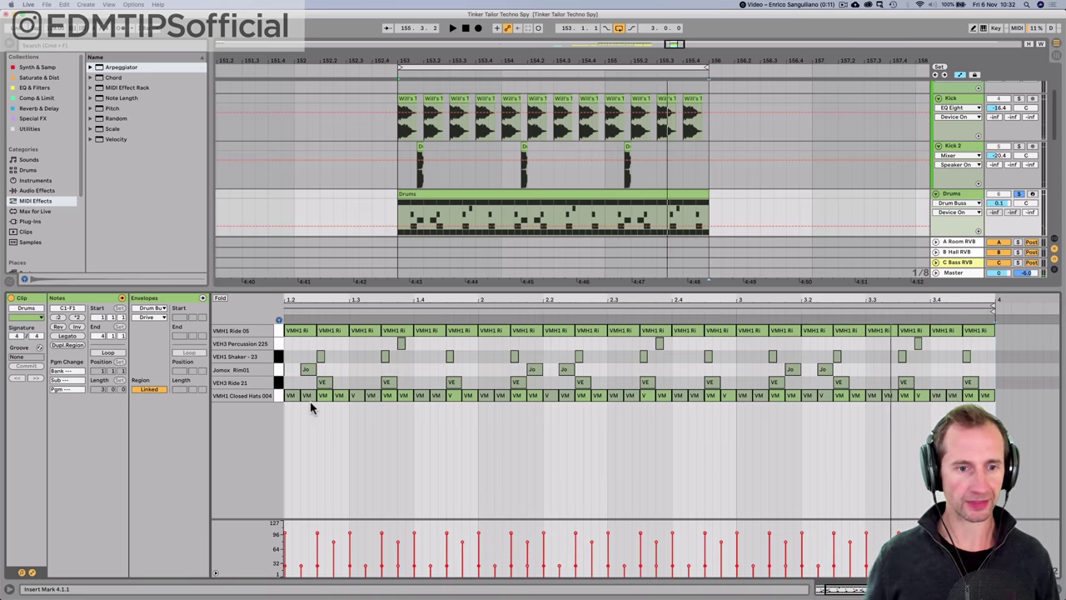
scroll(307, 401, "left", 3)
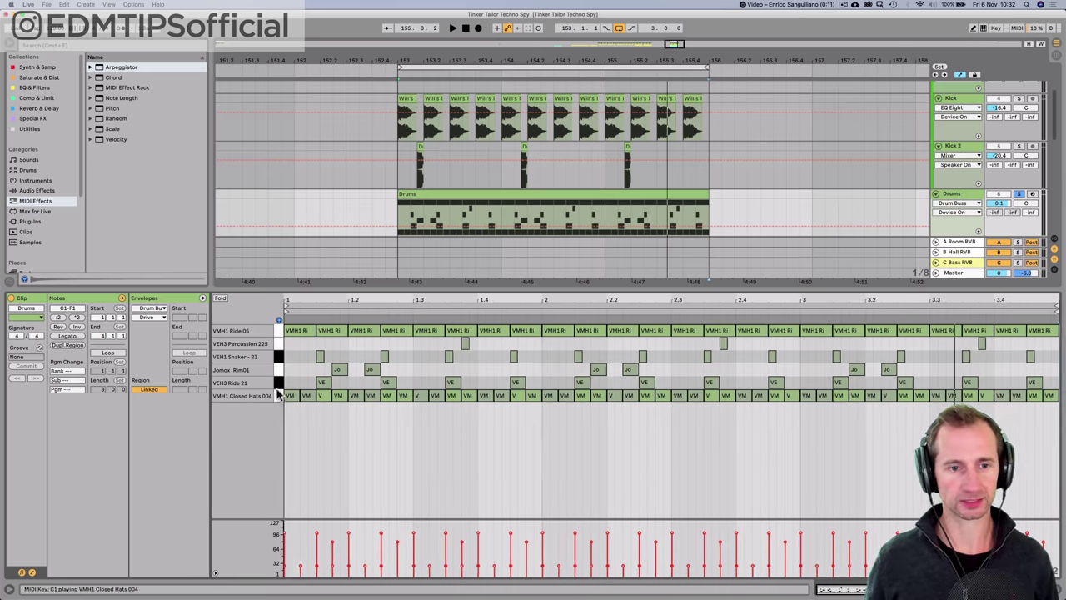
- Select the VEH3 Ride 21 notes and layer, then play the track to hear the ride
left_click(279, 382)
key("shift")
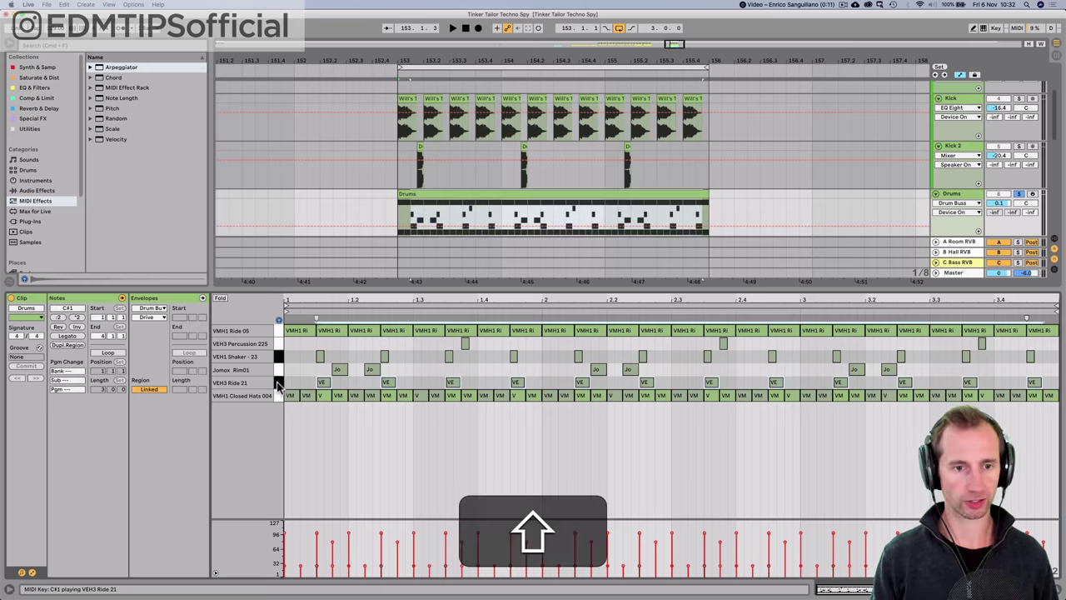
key("shift+Tab")
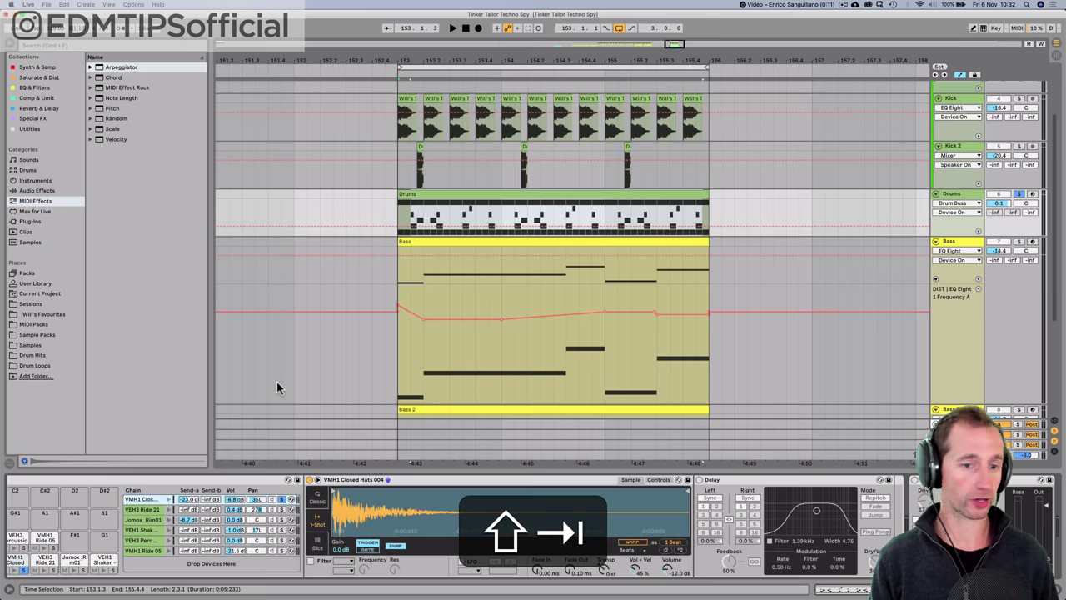
left_click(273, 508, "super")
key("shift+Tab")
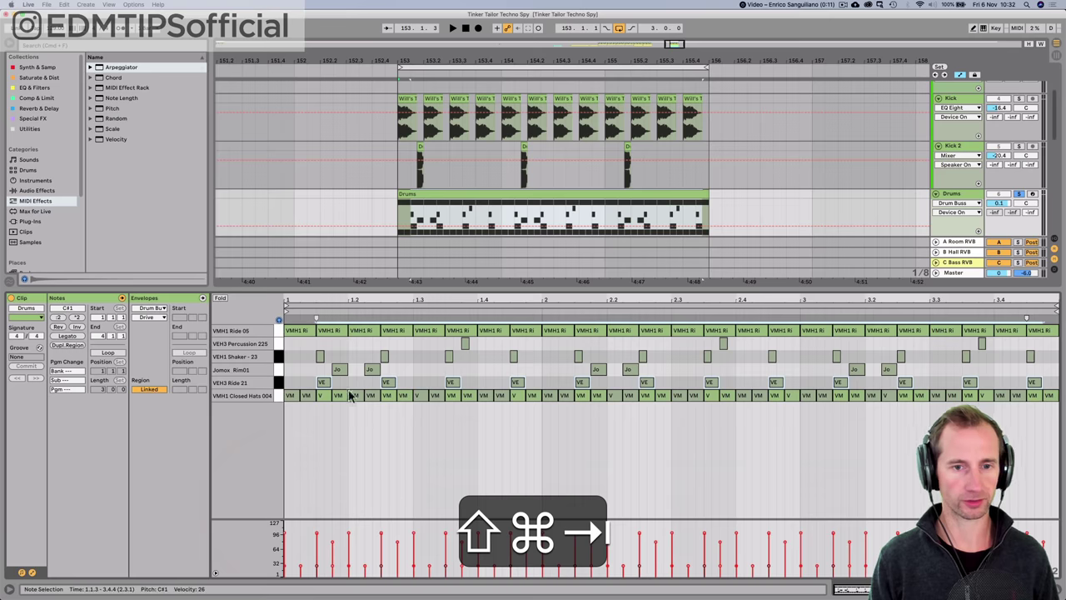
left_click(280, 383)
key("space")
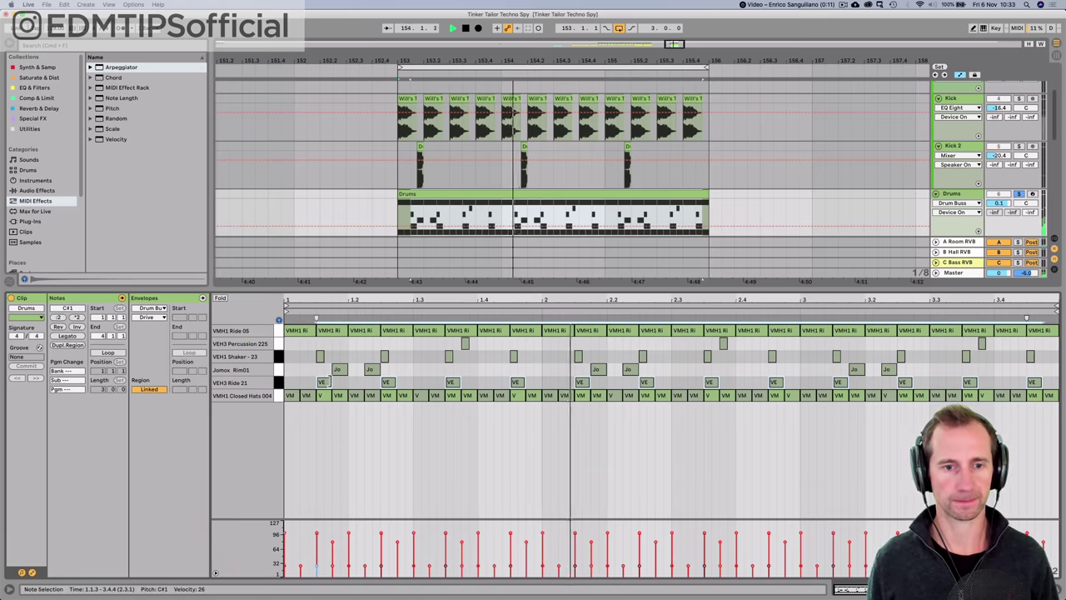
- Audition the VEH1 Shaker layer during playback, ending on the Drums clip's notes
key("shift")
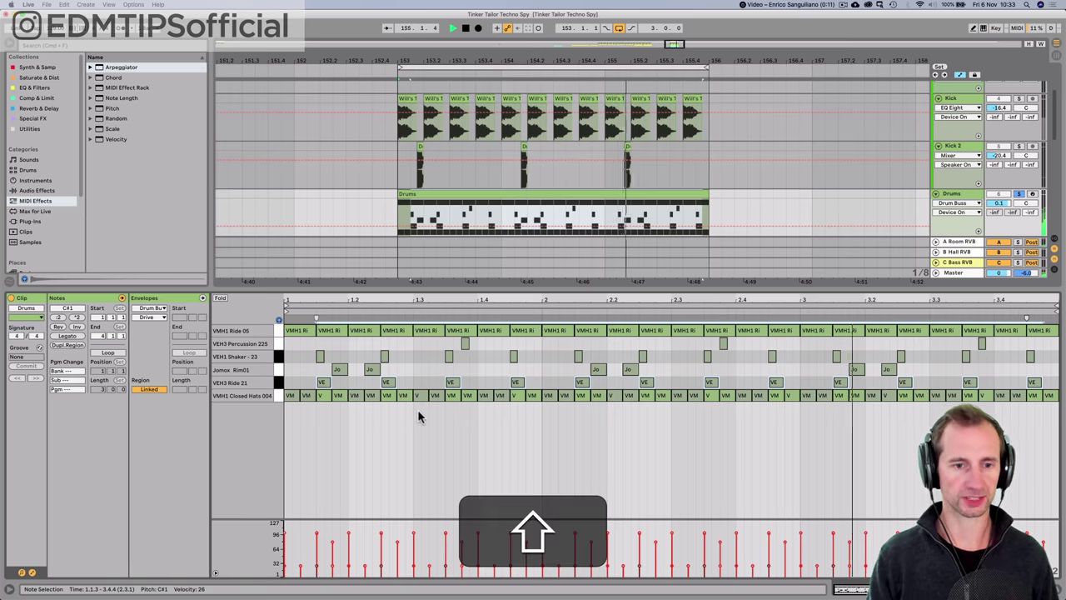
key("shift+Tab")
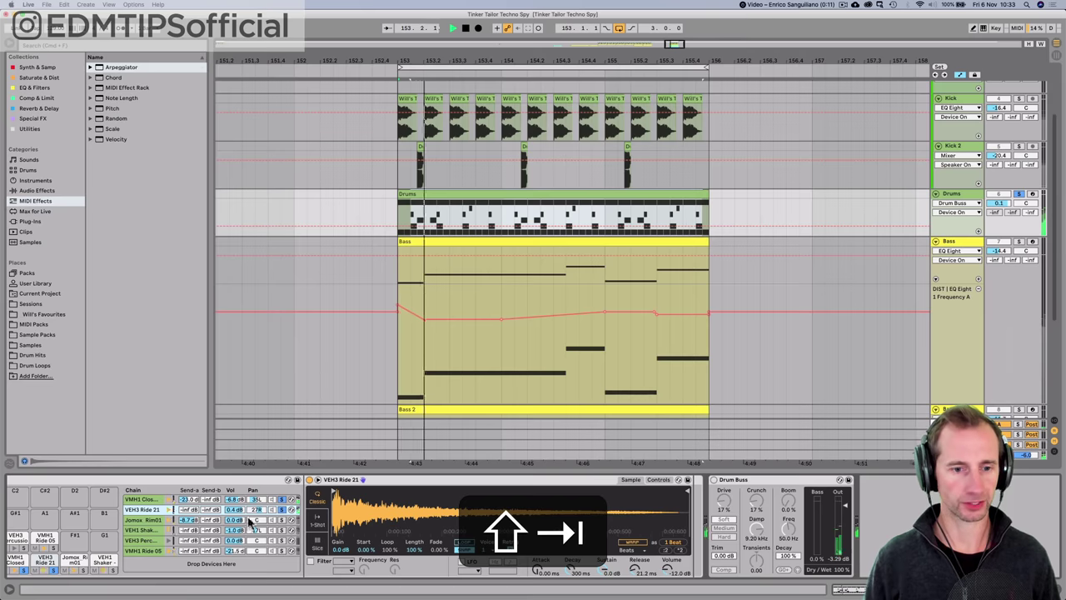
key("space")
left_click(282, 533)
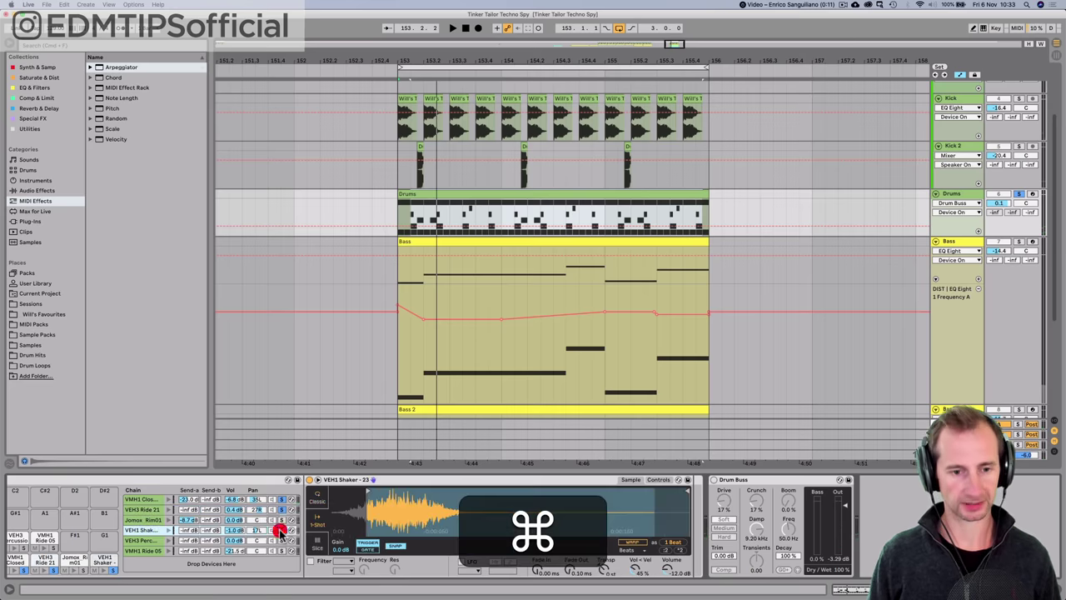
key("super+space")
double_click(419, 197)
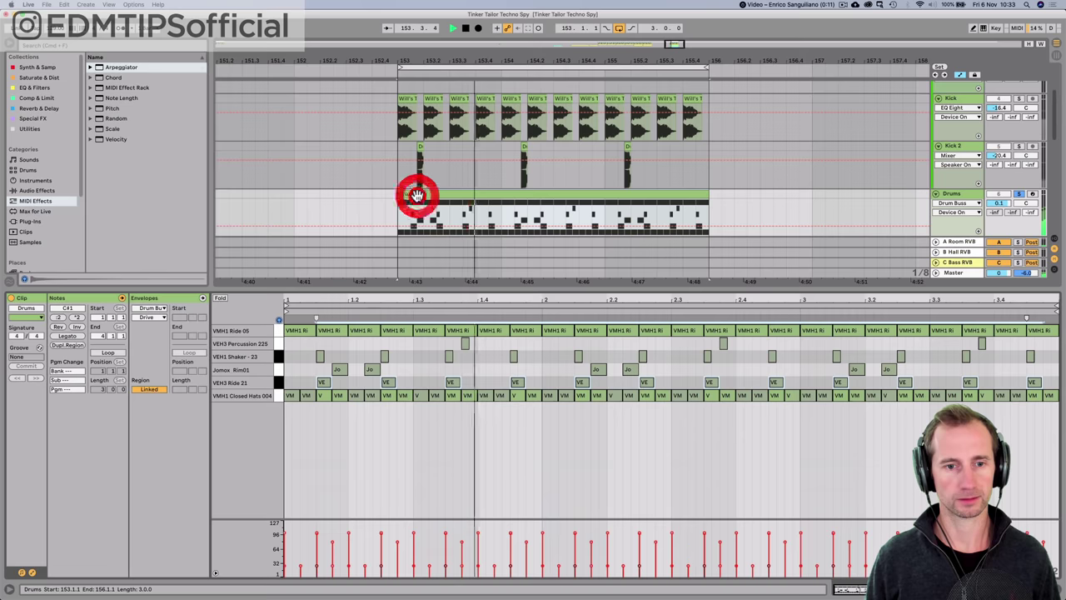
- Lengthen all VEH1 Shaker notes in the Drums clip and stop playback
left_click(278, 356)
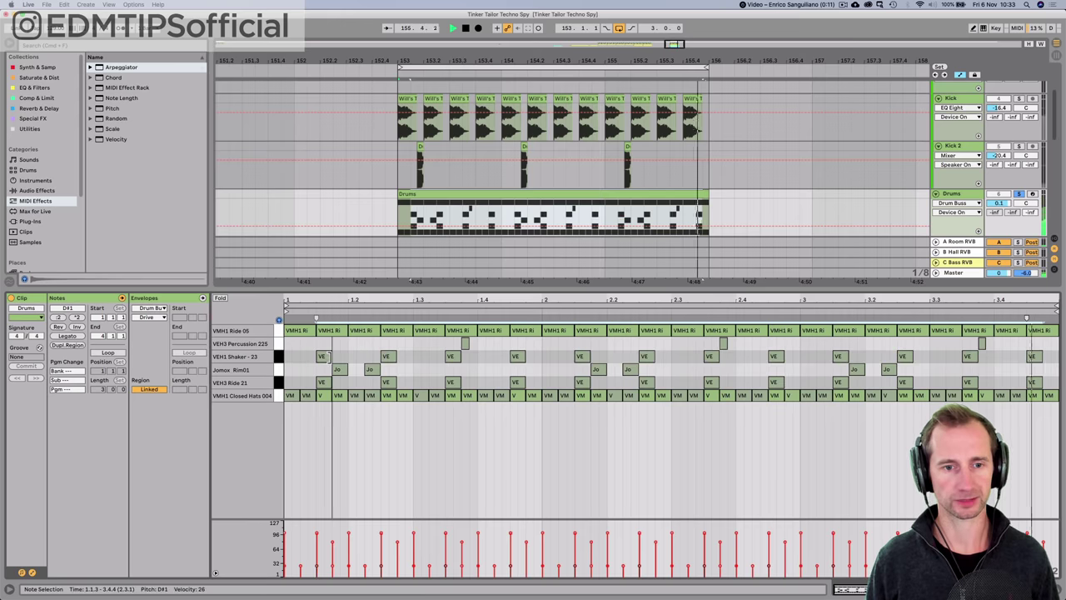
left_click_drag(322, 359, 330, 356)
key("space")
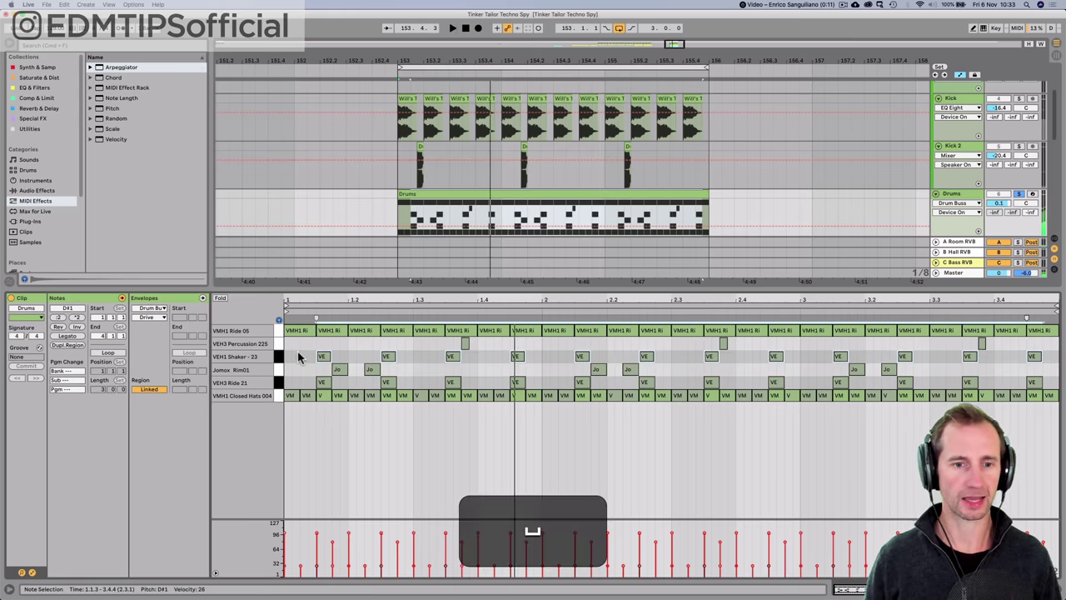
- Select both Jomox Rim notes, then solo the Jomox Rim01 layer during playback
left_click(337, 372)
left_click(371, 371)
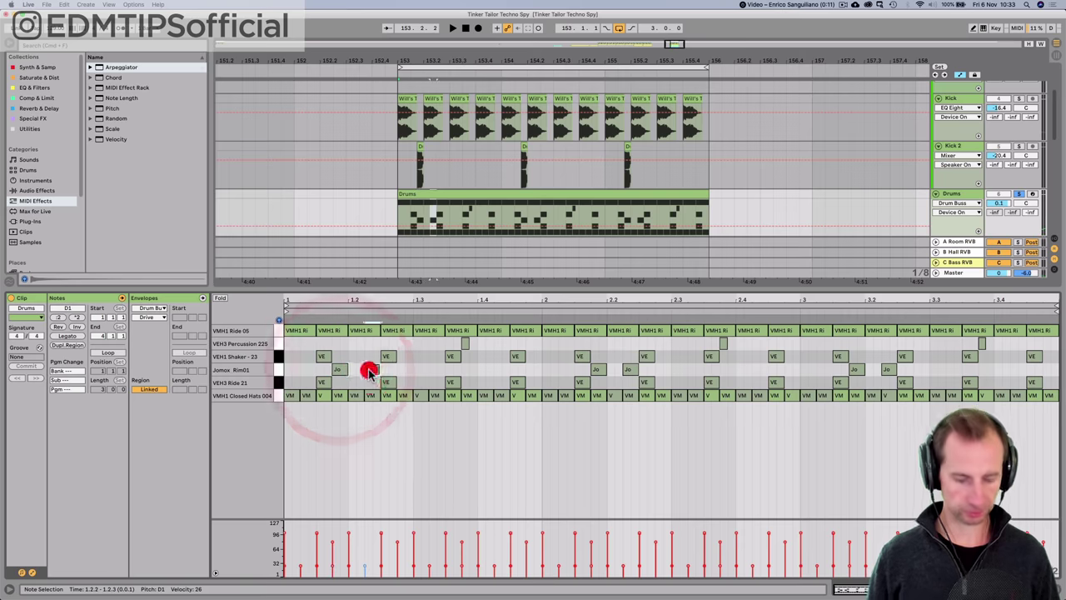
key("shift+Tab")
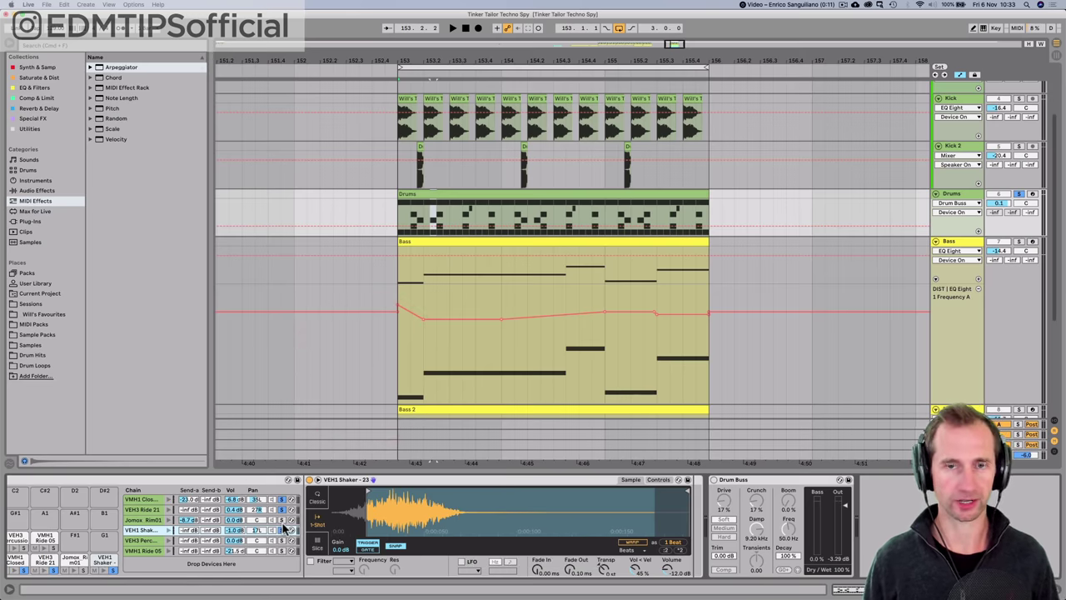
key("space")
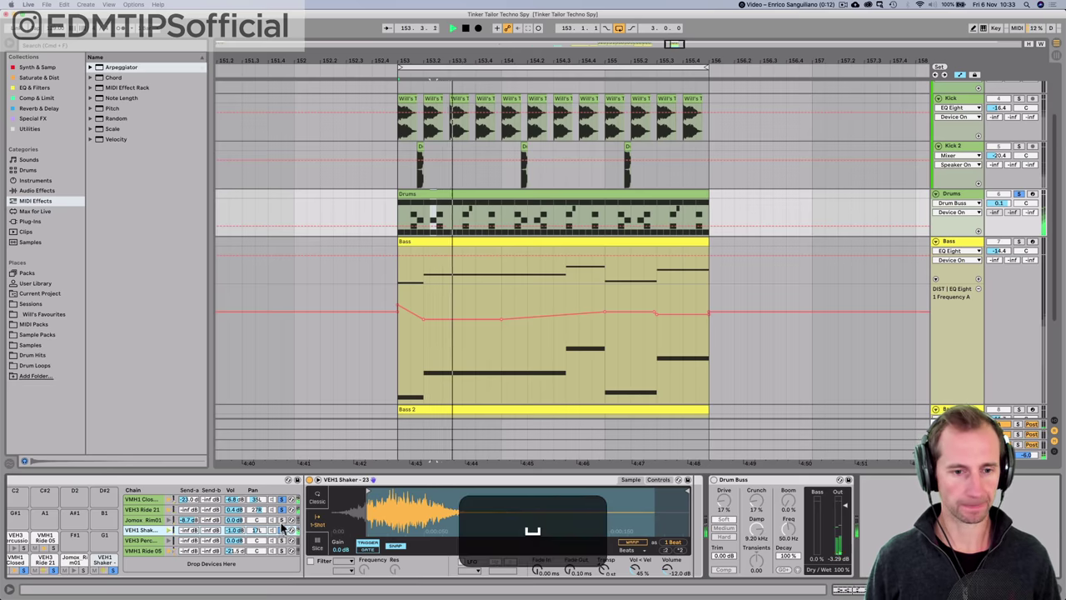
left_click(282, 520, "super")
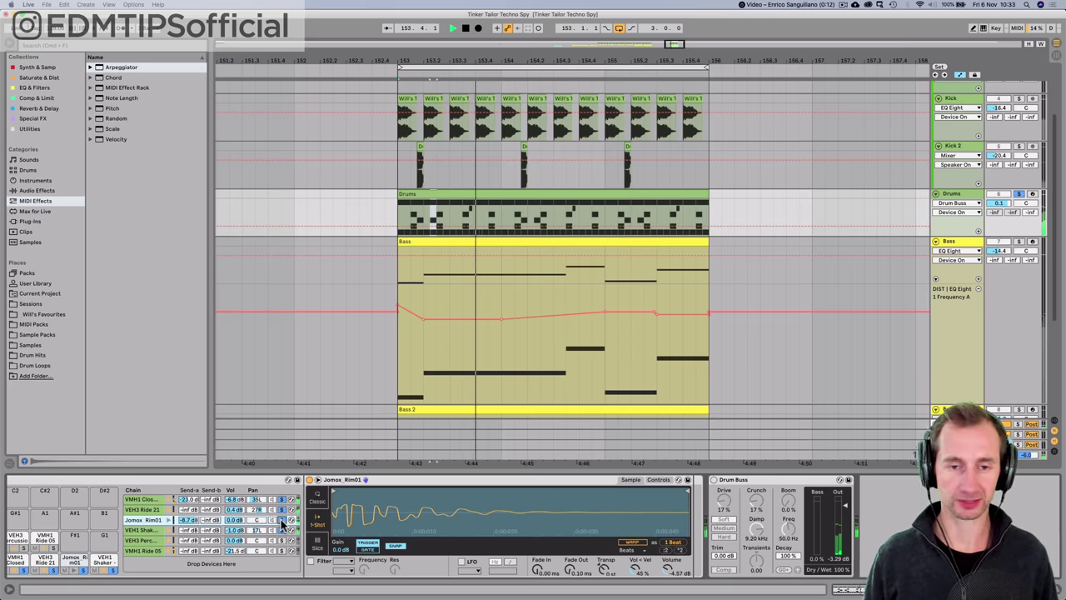
key("space")
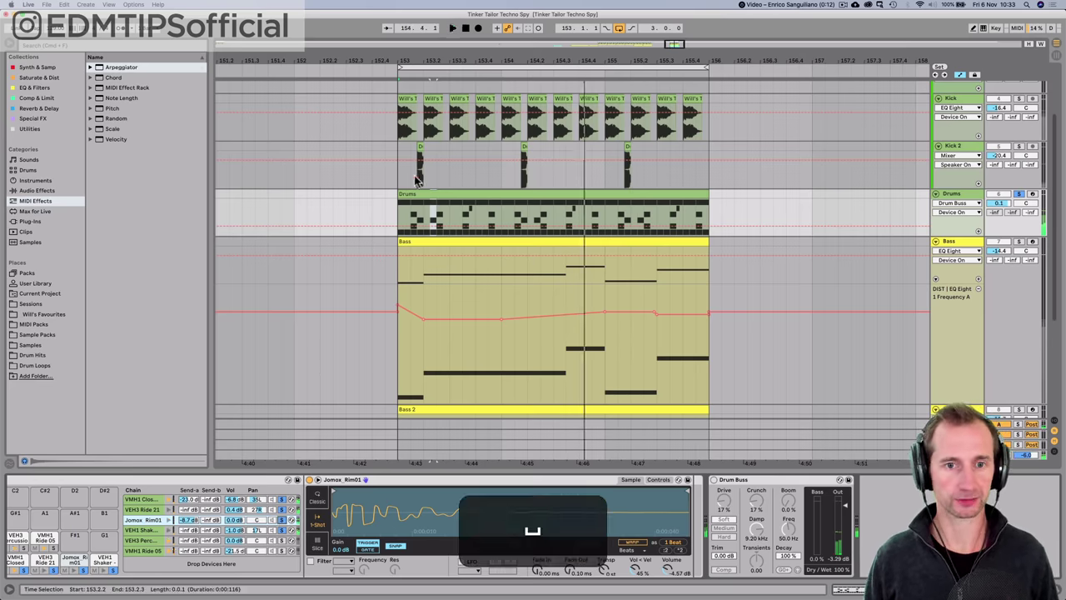
double_click(418, 193)
left_click(323, 357)
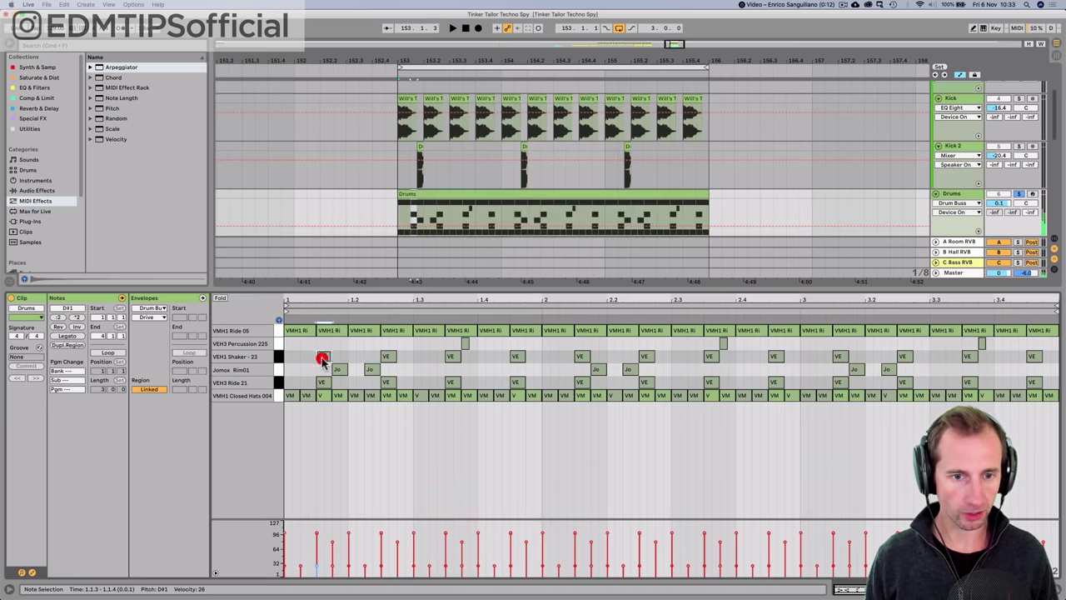
left_click(336, 370)
left_click(373, 370)
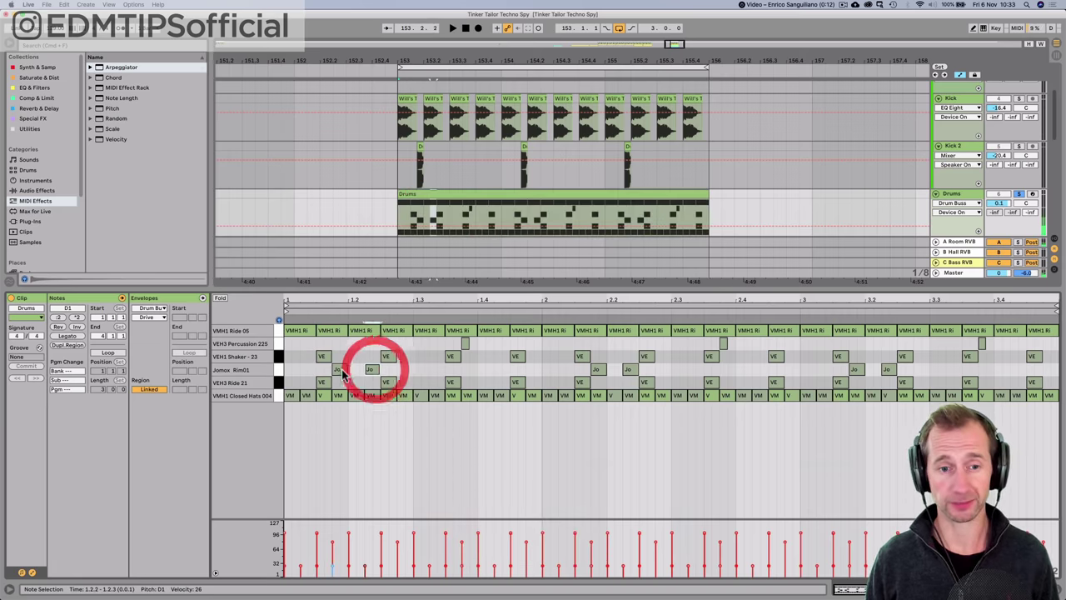
left_click(339, 371)
key("space")
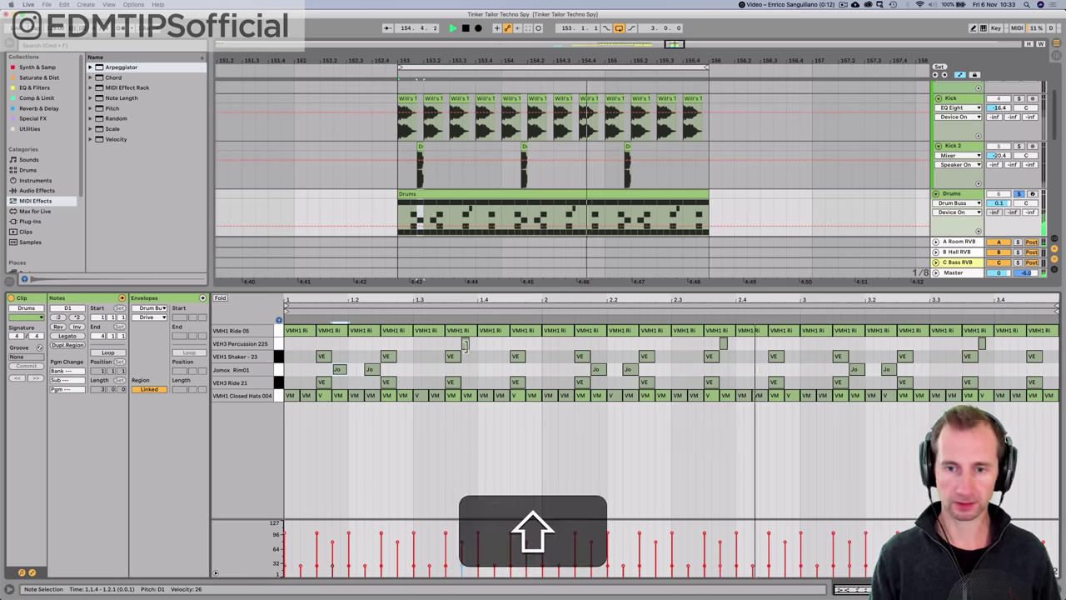
key("shift+Tab")
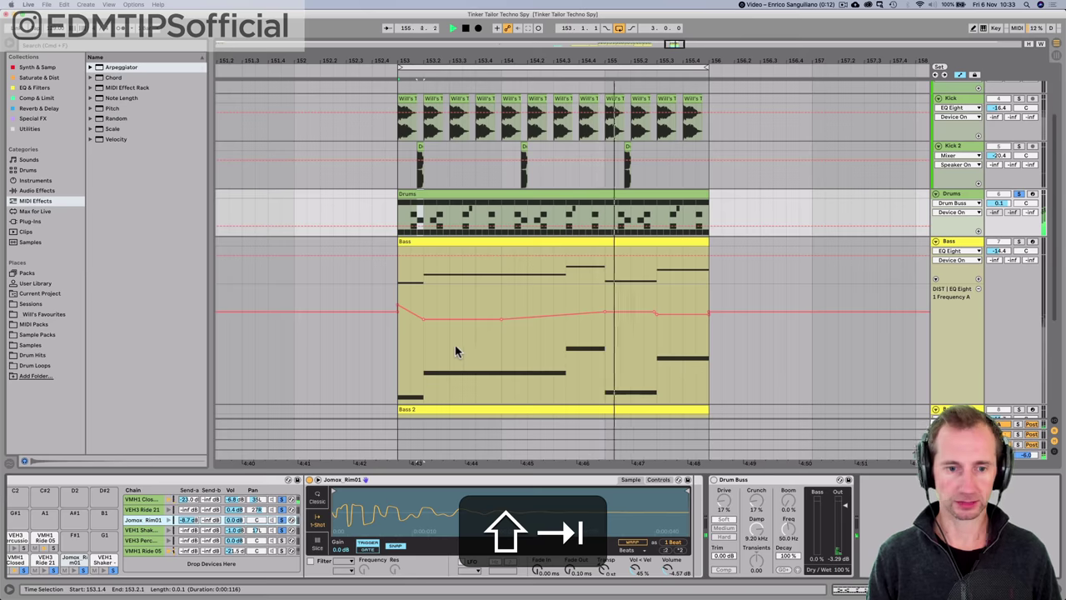
left_click(281, 540, "super")
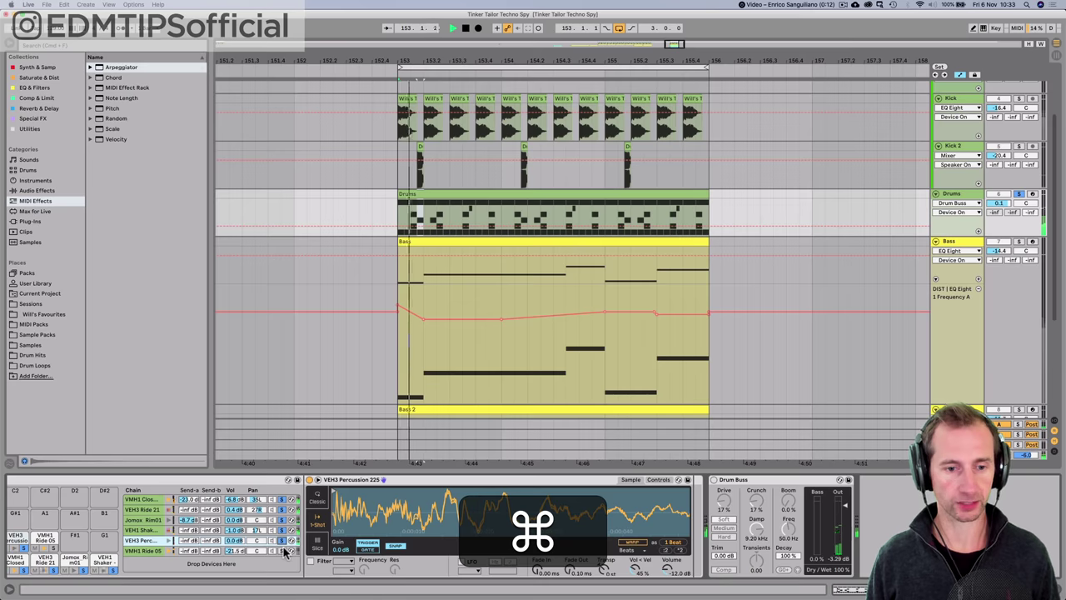
left_click(281, 551, "super")
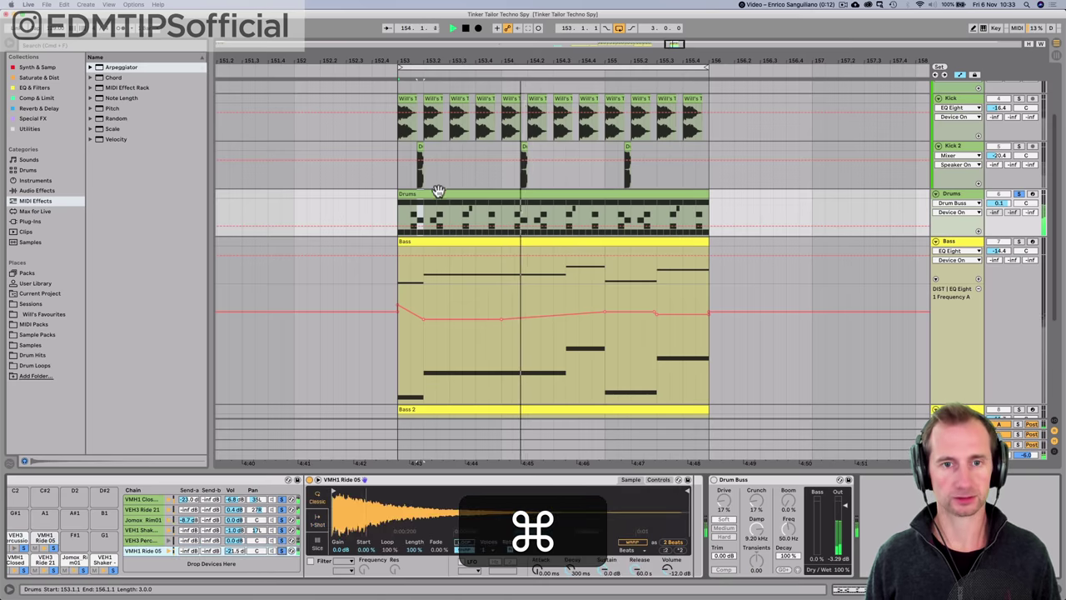
double_click(533, 191)
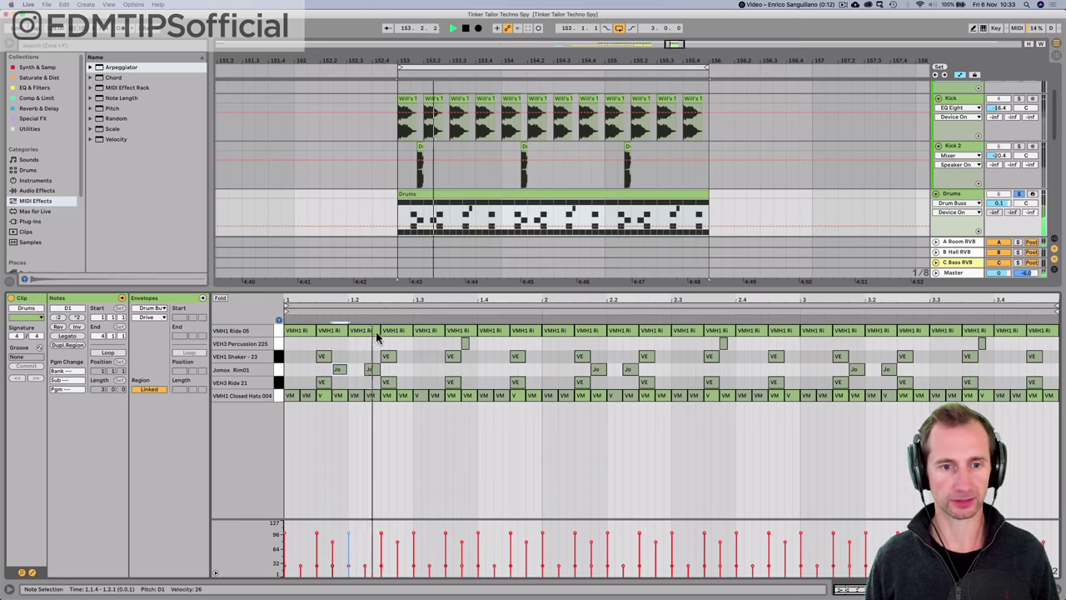
- Stop playback and enable the Drum Buss with Soft drive
key("shift+Tab")
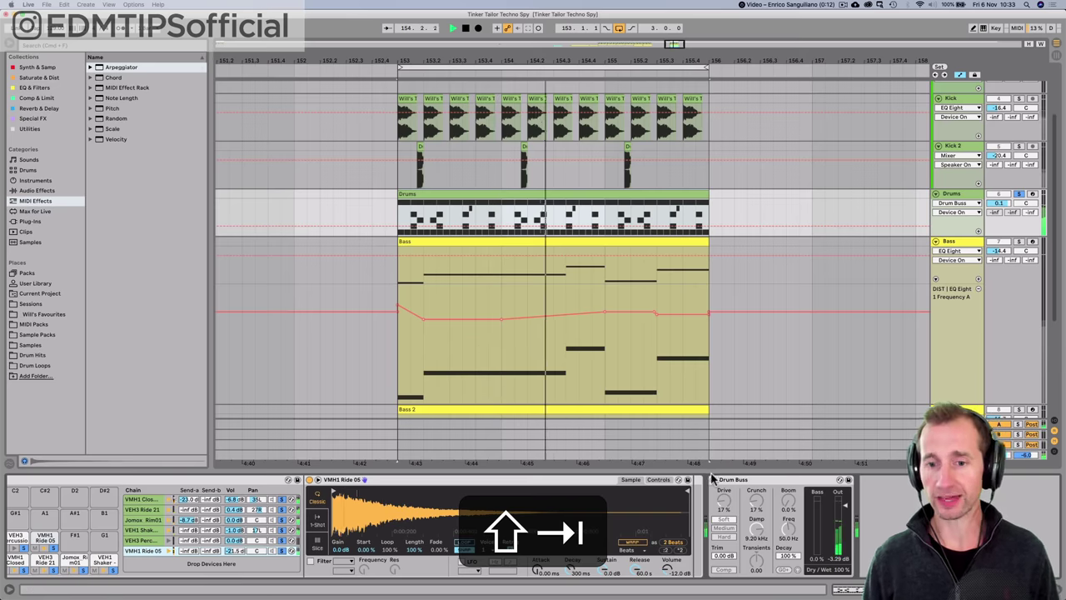
key("space")
left_click(754, 483)
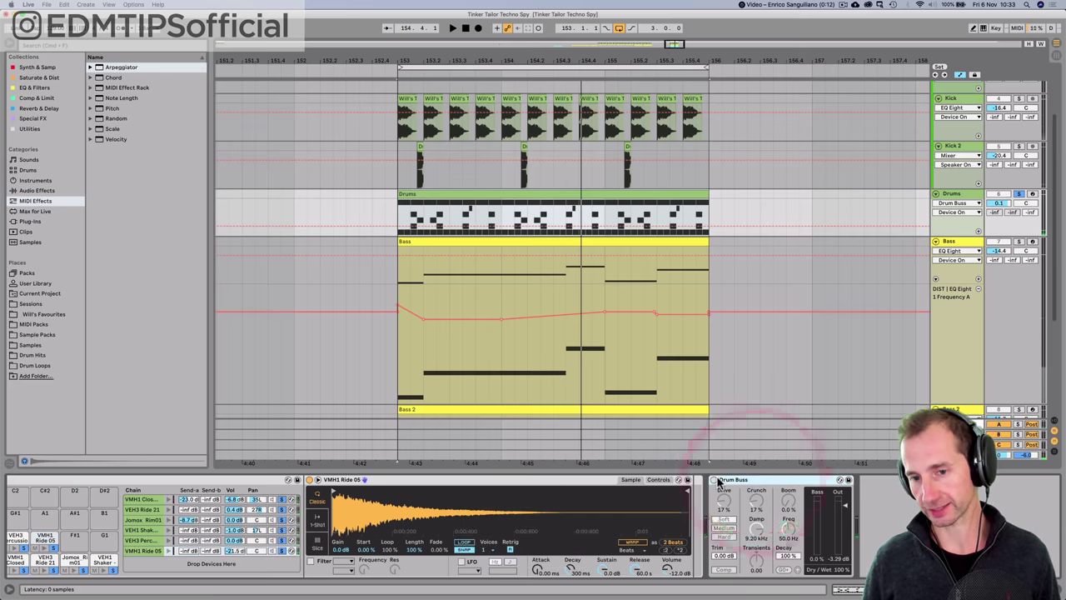
left_click(715, 480)
- A/B the Drum Buss on and off during playback, leaving it enabled
left_click(714, 480)
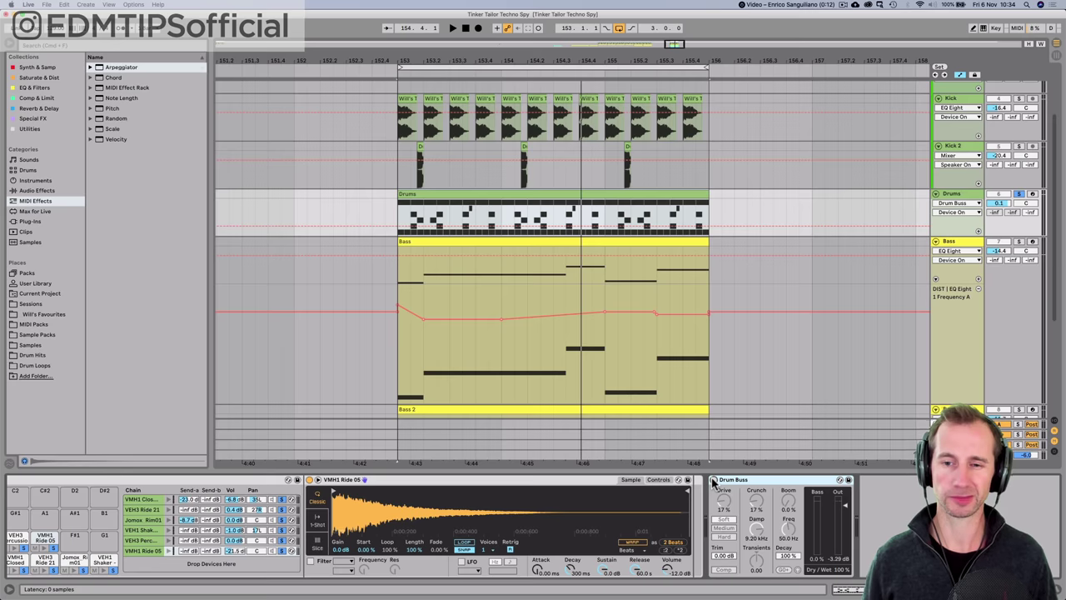
key("space")
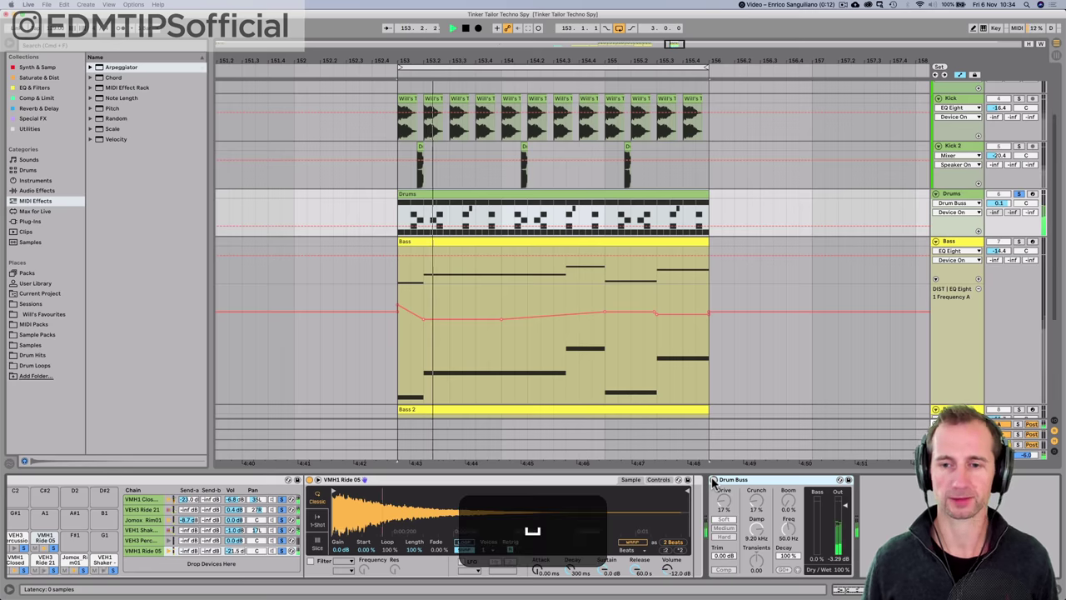
left_click(714, 481)
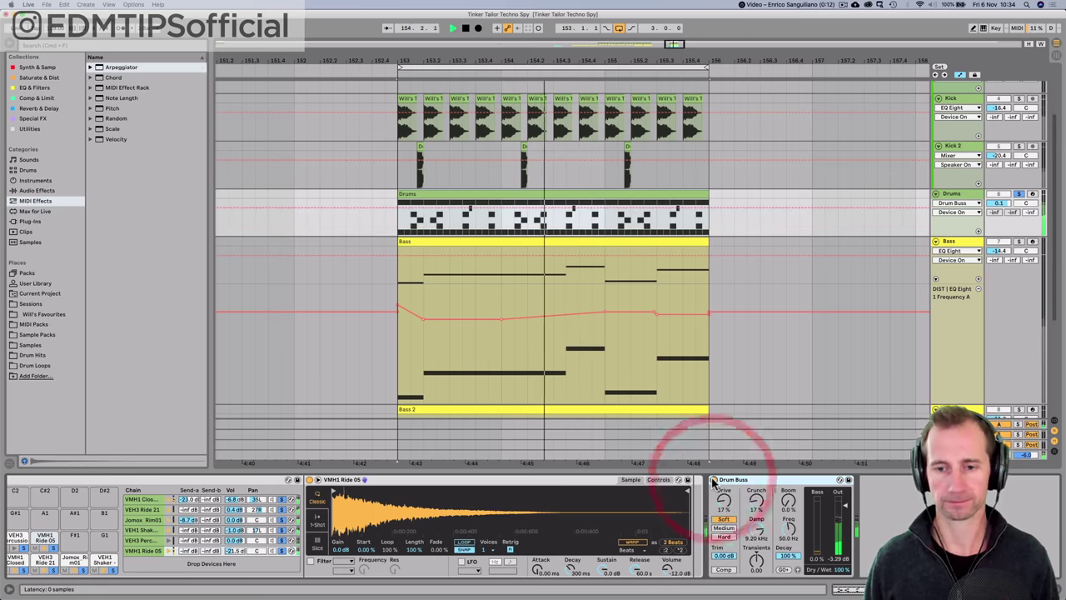
left_click(713, 481)
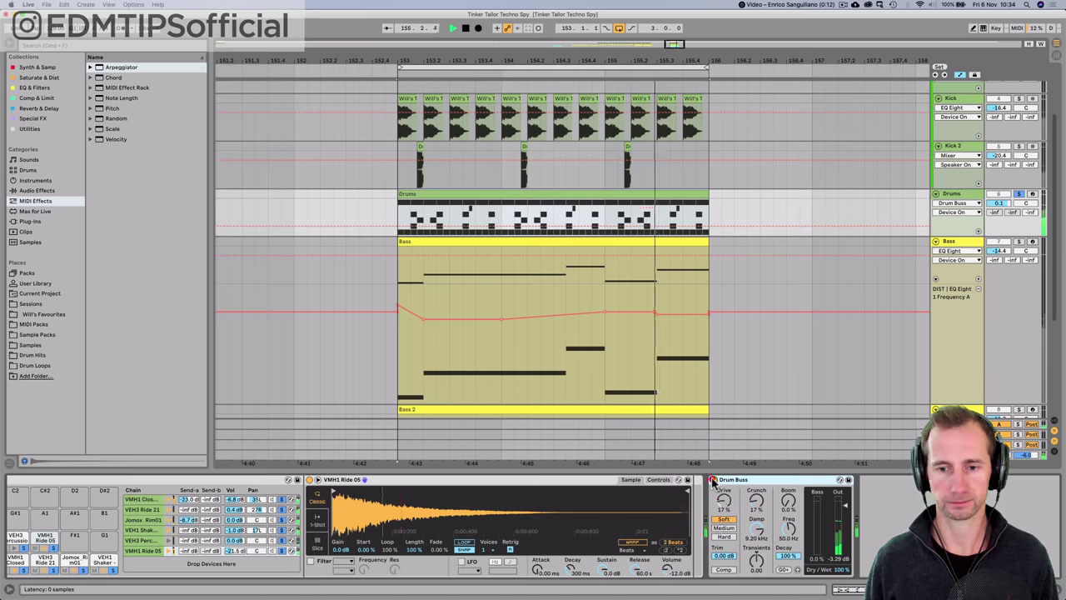
left_click(714, 480)
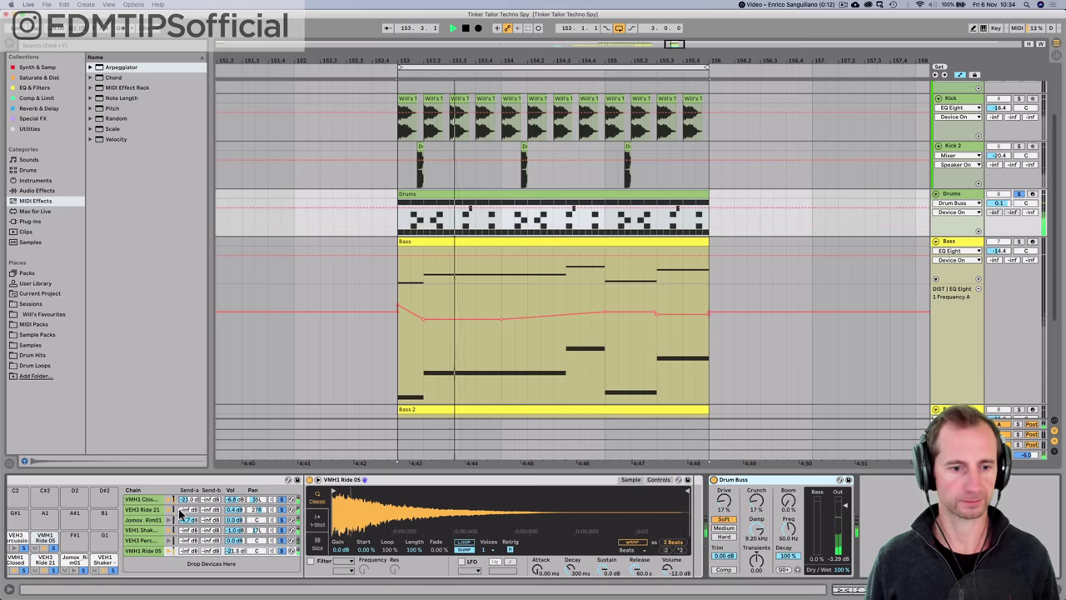
key("space")
key("Tab")
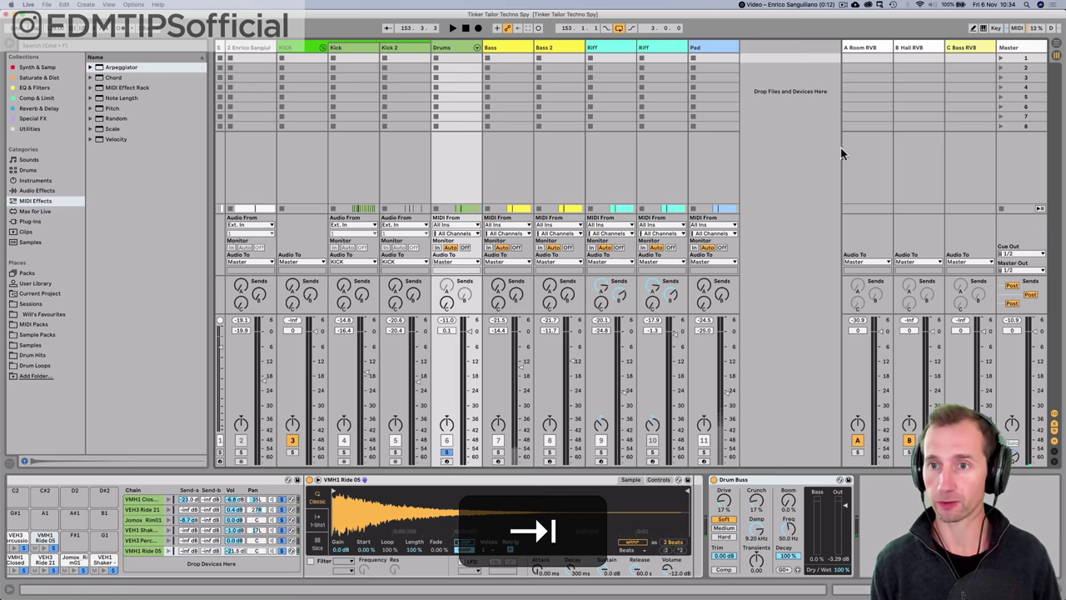
key("Tab")
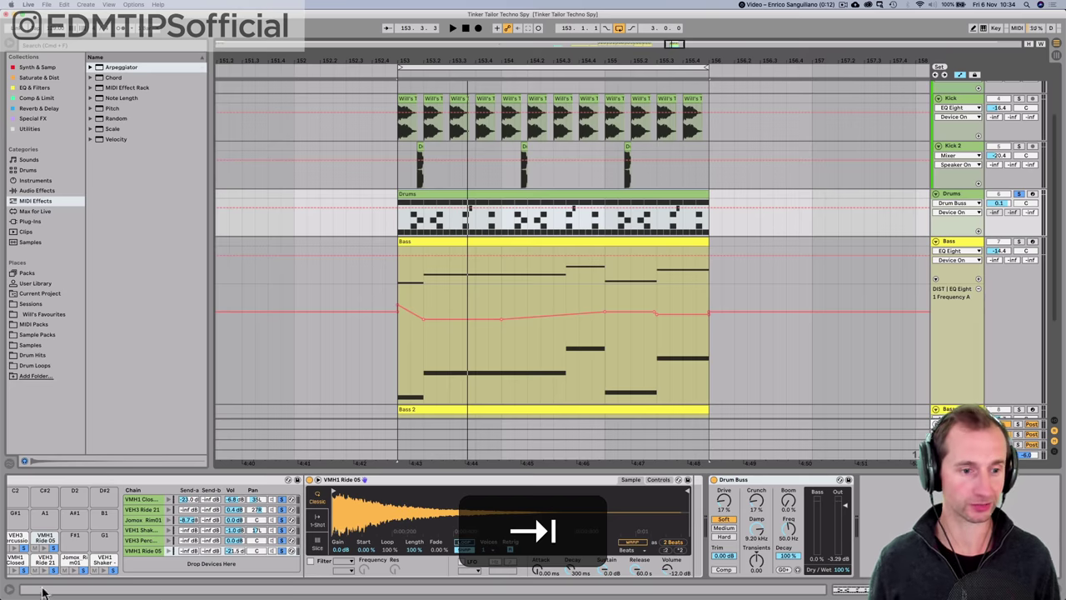
scroll(166, 545, "left", 3)
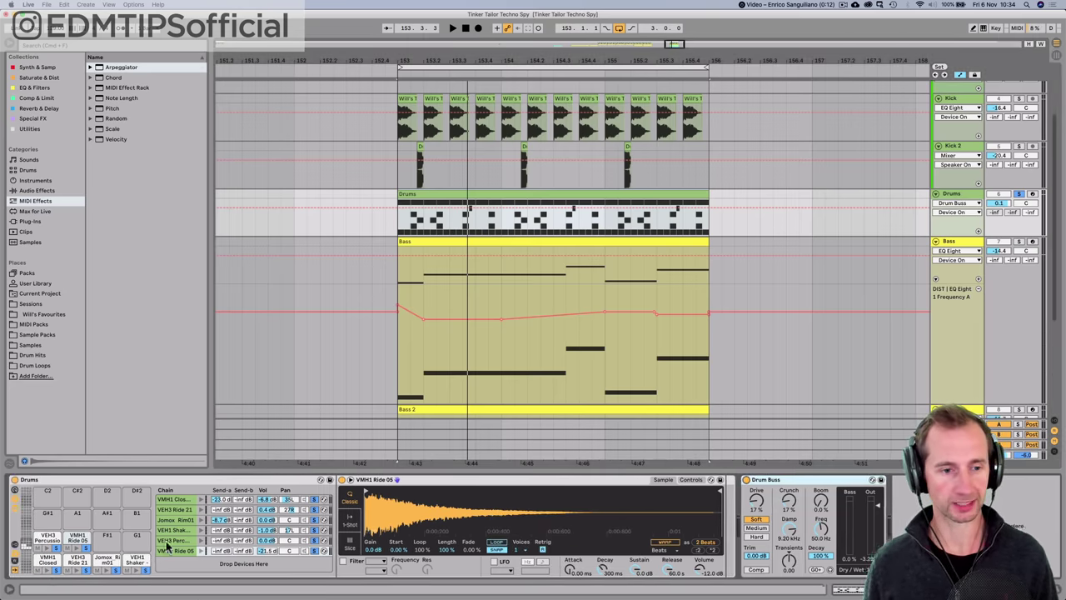